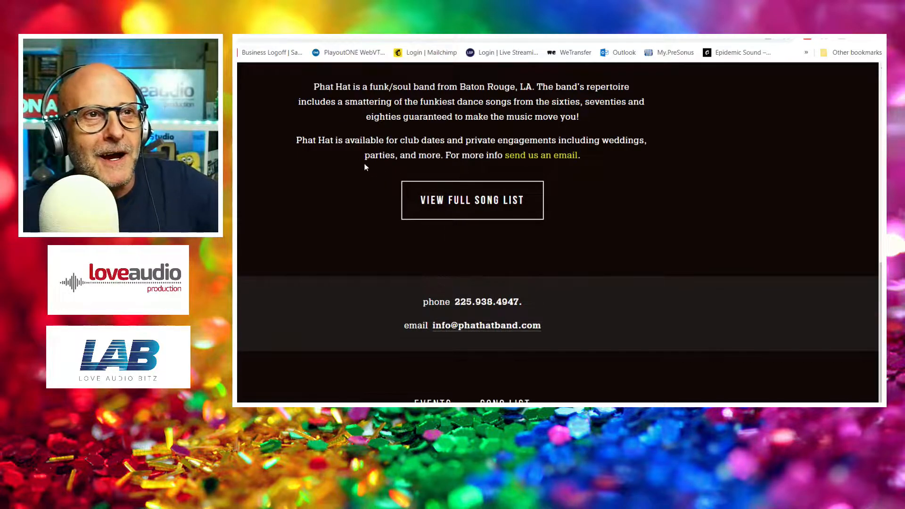
# - Look over the Phat Hat band's About page and copy the website's address
pyautogui.scroll(-1, 525, 243)
pyautogui.scroll(6, 499, 231)
pyautogui.scroll(-3, 500, 237)
pyautogui.scroll(-3, 500, 237)
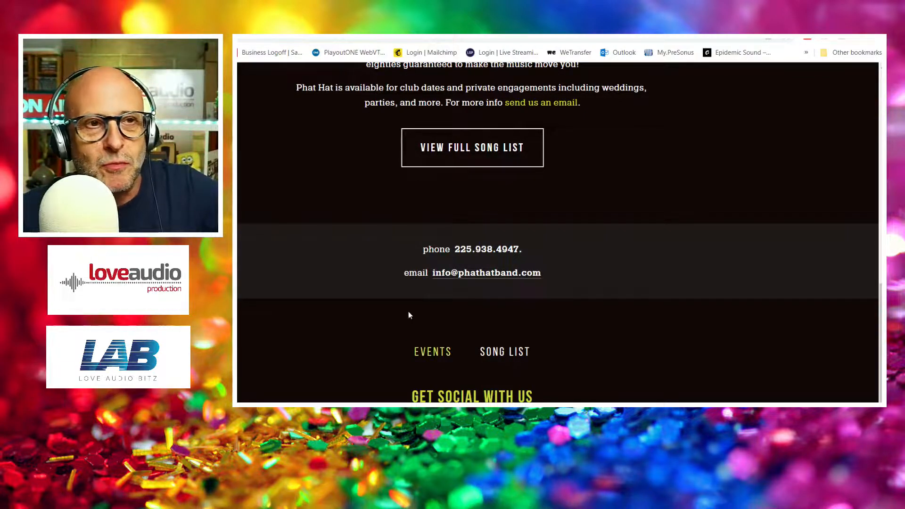
pyautogui.scroll(10, 408, 312)
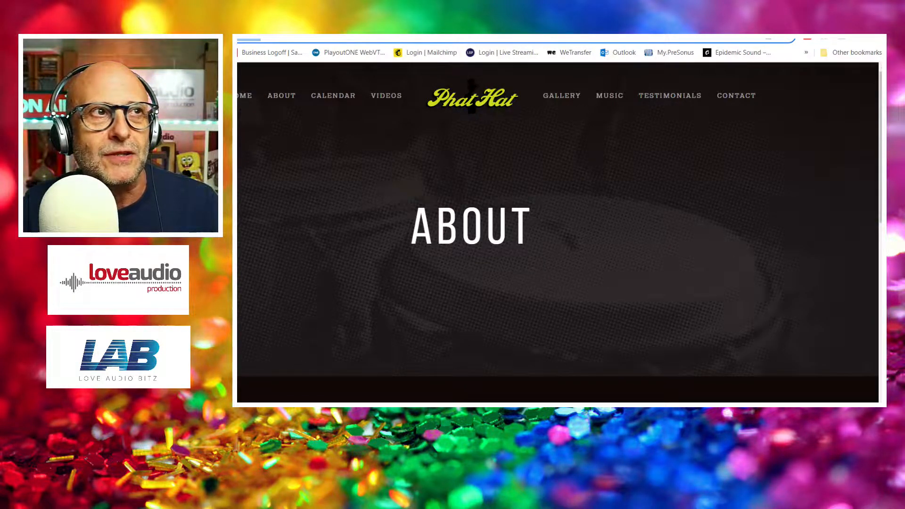
pyautogui.rightClick(248, 40)
pyautogui.click(264, 113)
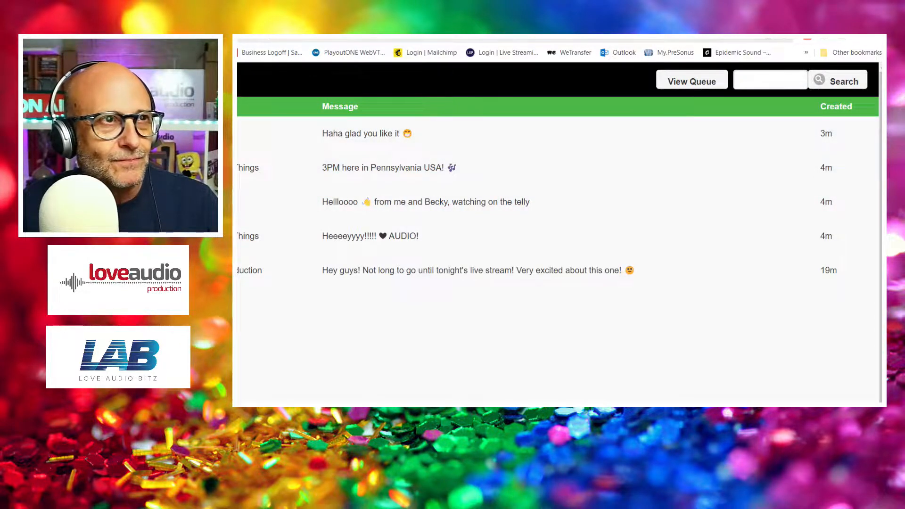
pyautogui.hotkey('ctrl', 'Tab')
pyautogui.rightClick(742, 402)
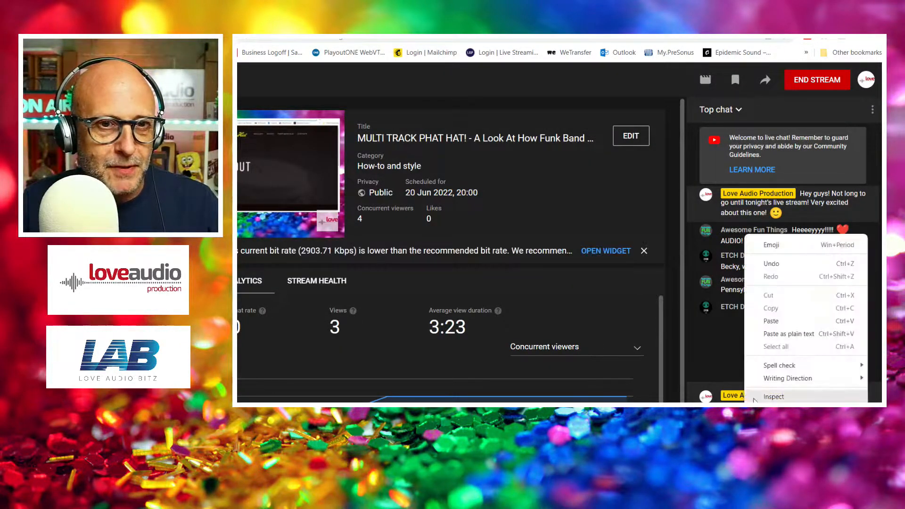
pyautogui.click(766, 323)
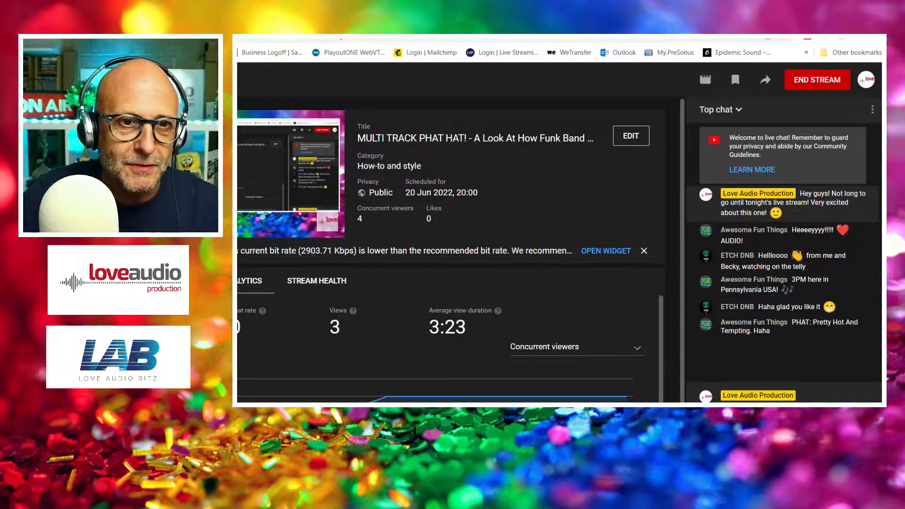
pyautogui.rightClick(734, 399)
pyautogui.click(759, 326)
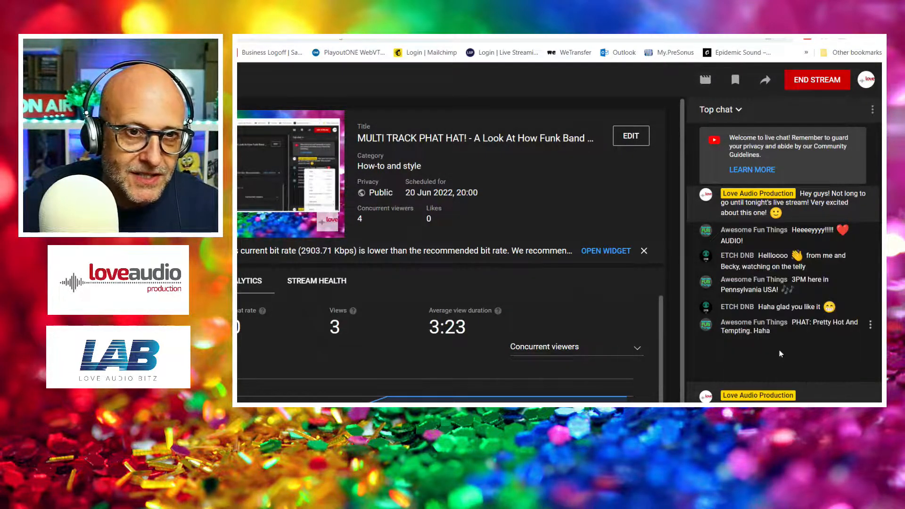
pyautogui.press('Return')
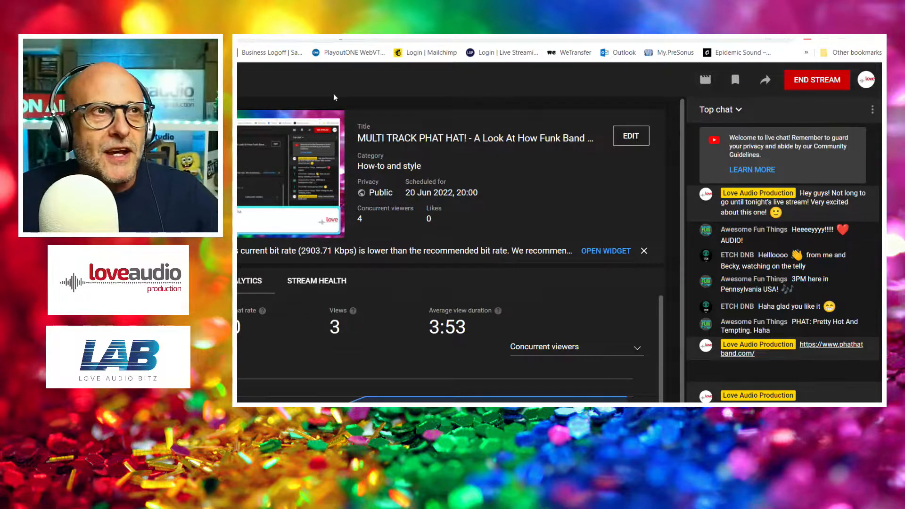
# - Switch from the browser to Studio One with the song "Phat Hat - Locked Together"
pyautogui.hotkey('ctrl', 'Tab')
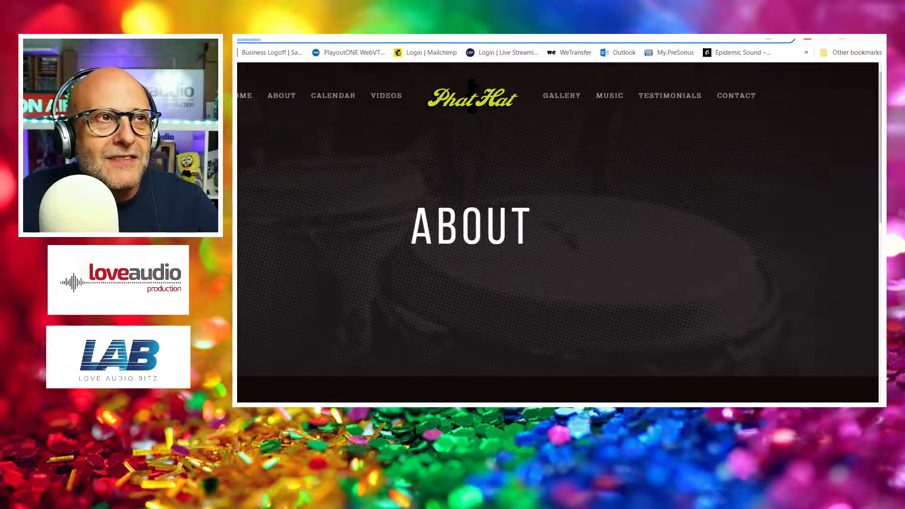
pyautogui.hotkey('ctrl', 'shift', 'Tab')
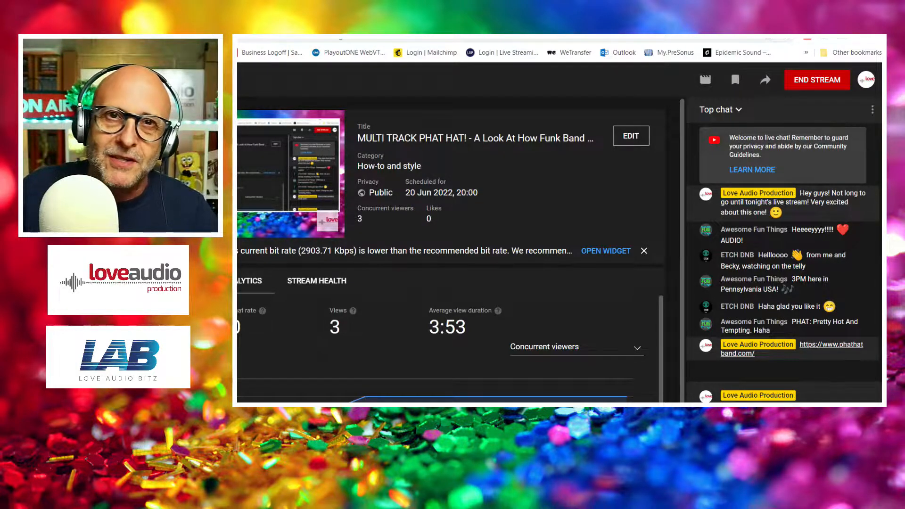
pyautogui.press('super+d')
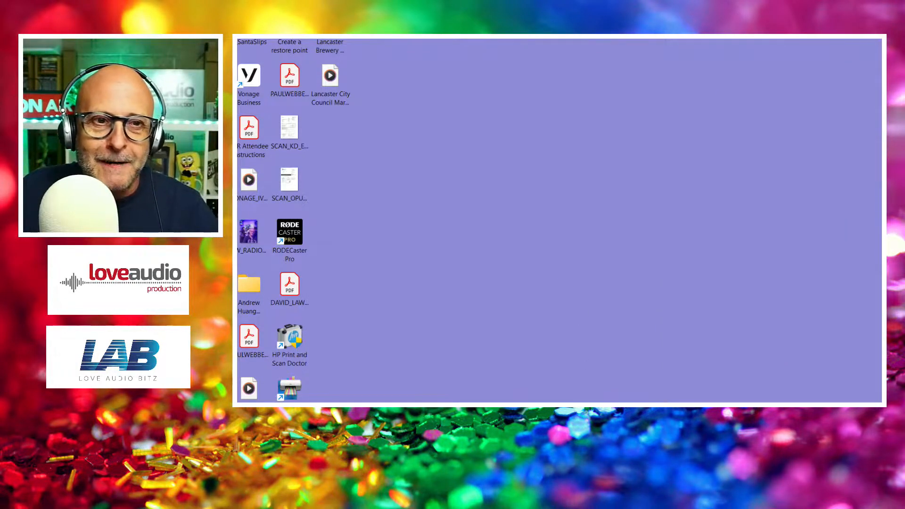
pyautogui.hotkey('alt', 'Tab')
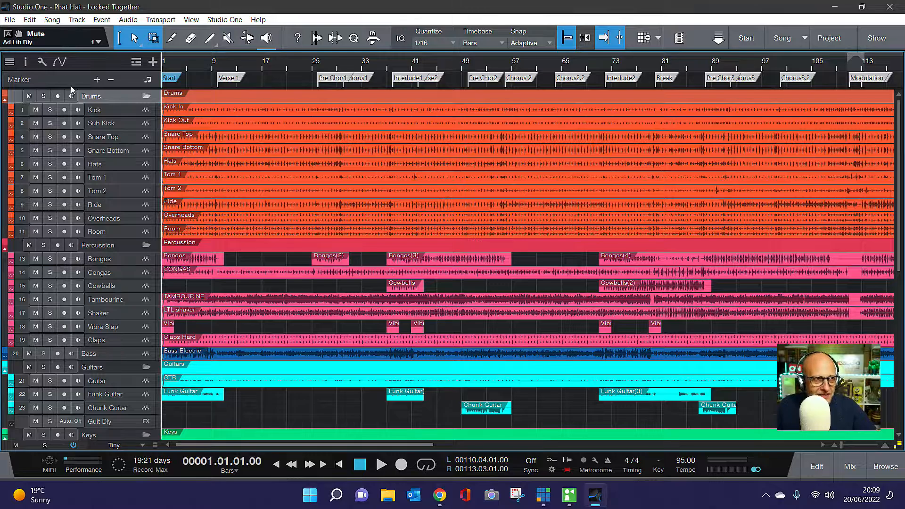
# - Collapse and re-expand the Drums folder track to show how its tracks are grouped
pyautogui.click(142, 96)
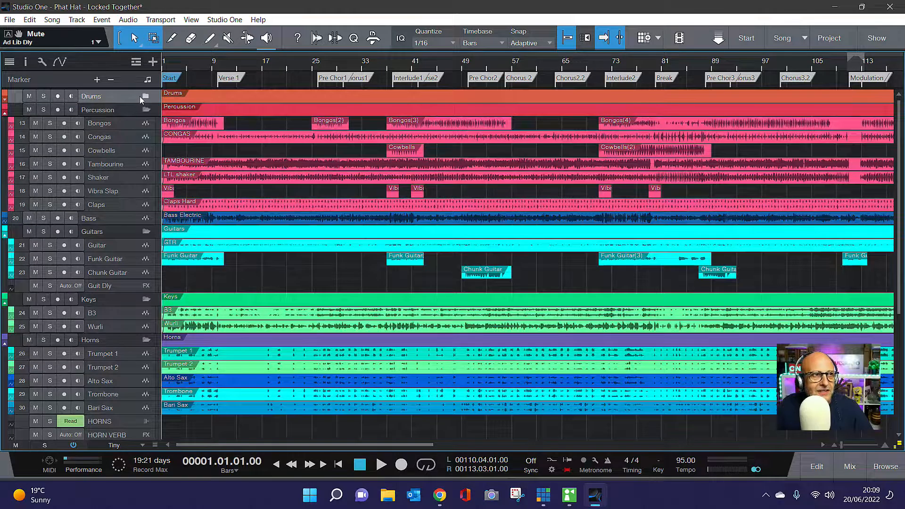
pyautogui.click(142, 96)
pyautogui.click(142, 96)
pyautogui.click(142, 95)
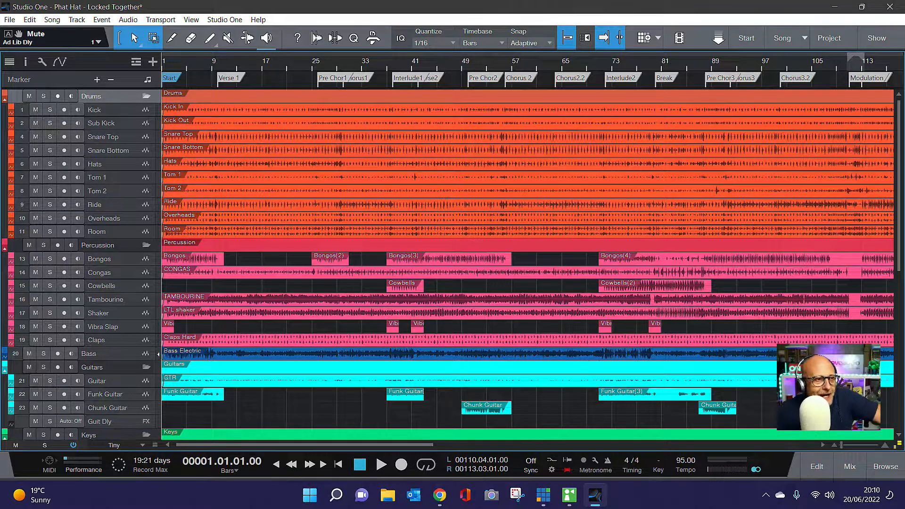
# - Examine all tracks in the arrangement, from drums and percussion through bass, guitars, keys and horns to the vocals
pyautogui.scroll(-5, 214, 349)
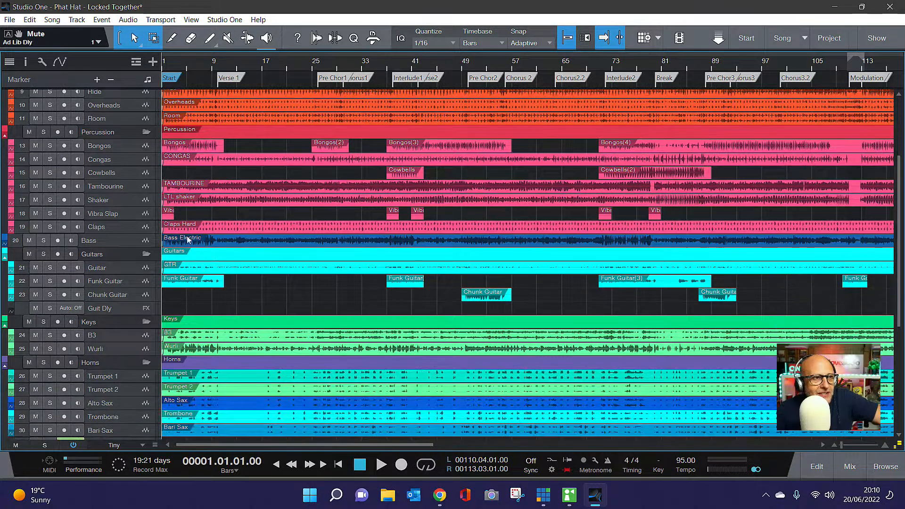
pyautogui.scroll(-2, 215, 256)
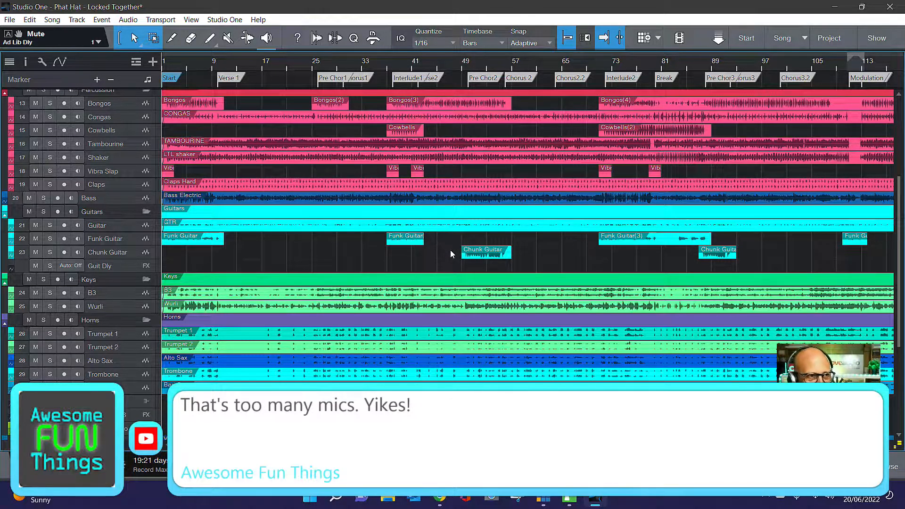
pyautogui.scroll(-3, 198, 240)
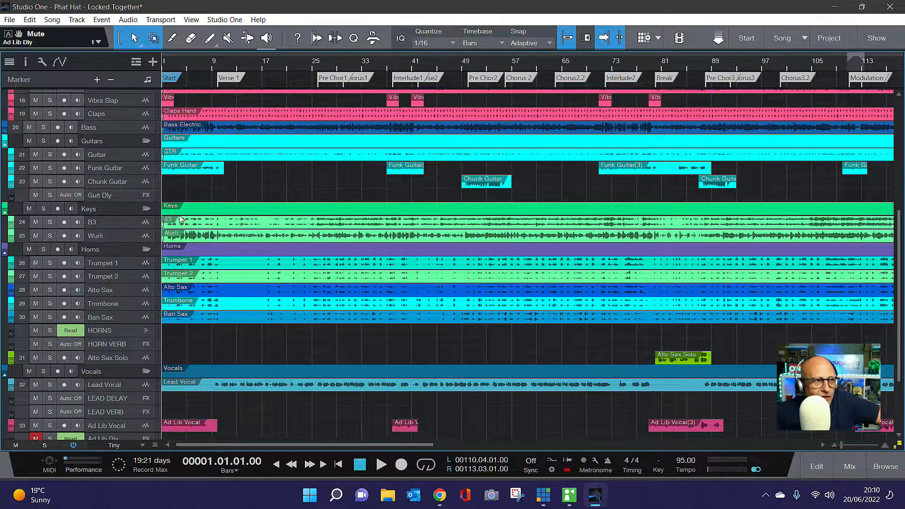
pyautogui.scroll(-1, 184, 219)
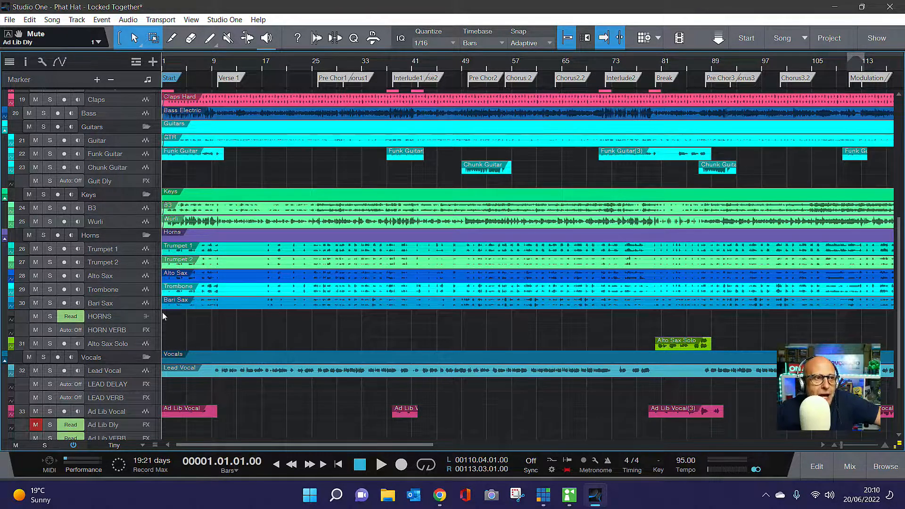
pyautogui.scroll(-3, 193, 304)
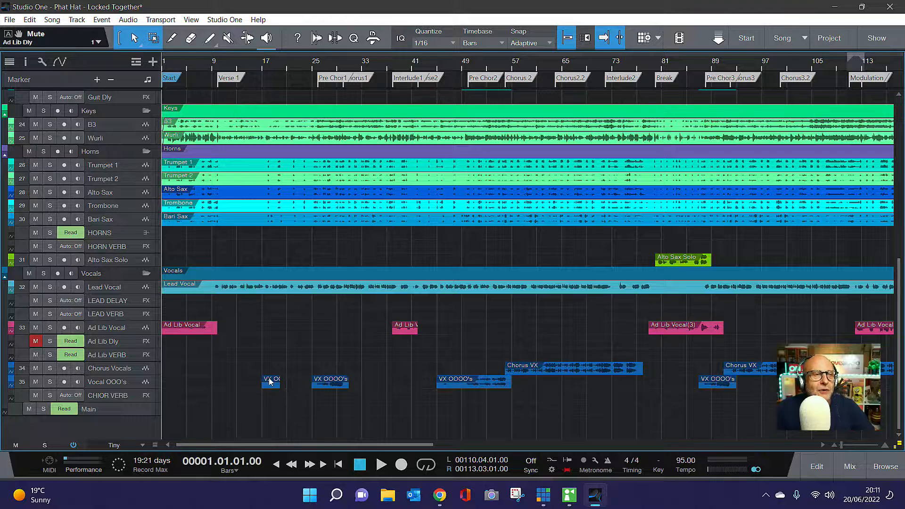
pyautogui.scroll(3, 269, 377)
pyautogui.scroll(-2, 269, 377)
pyautogui.scroll(6, 265, 372)
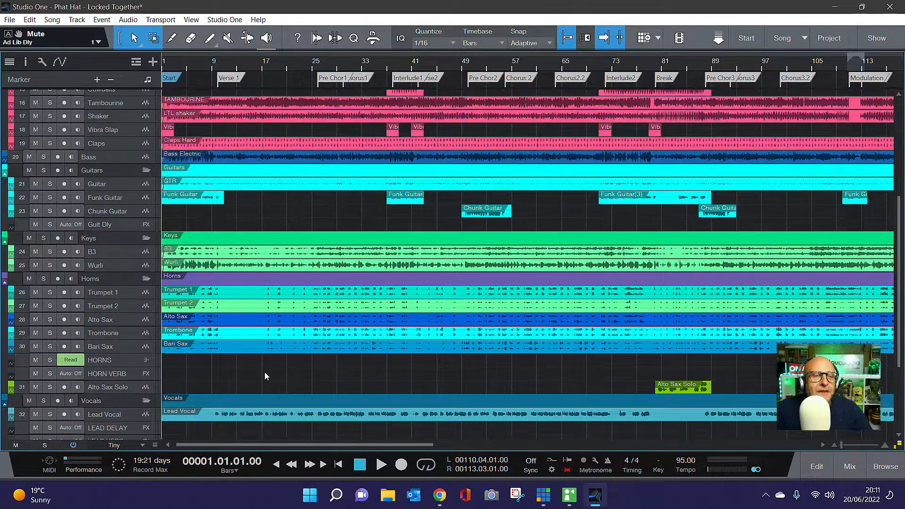
pyautogui.scroll(1, 264, 372)
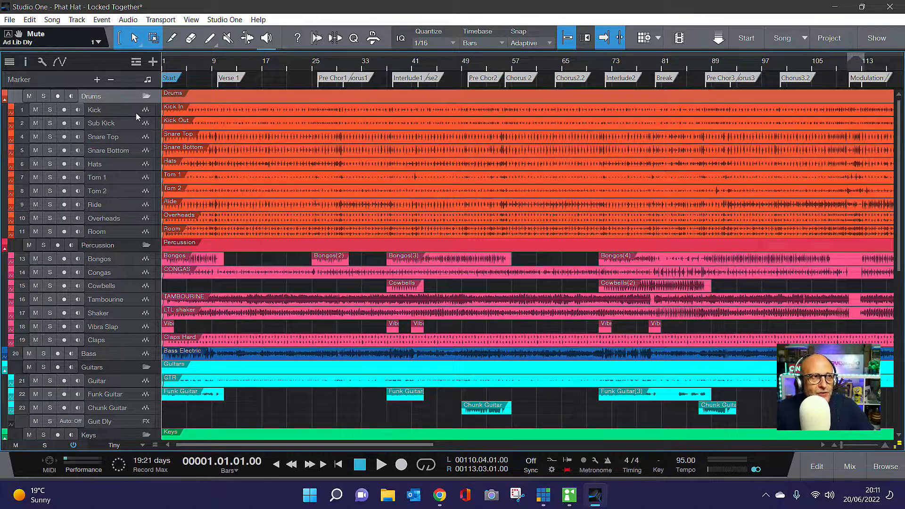
pyautogui.scroll(-1, 112, 114)
pyautogui.scroll(-5, 89, 200)
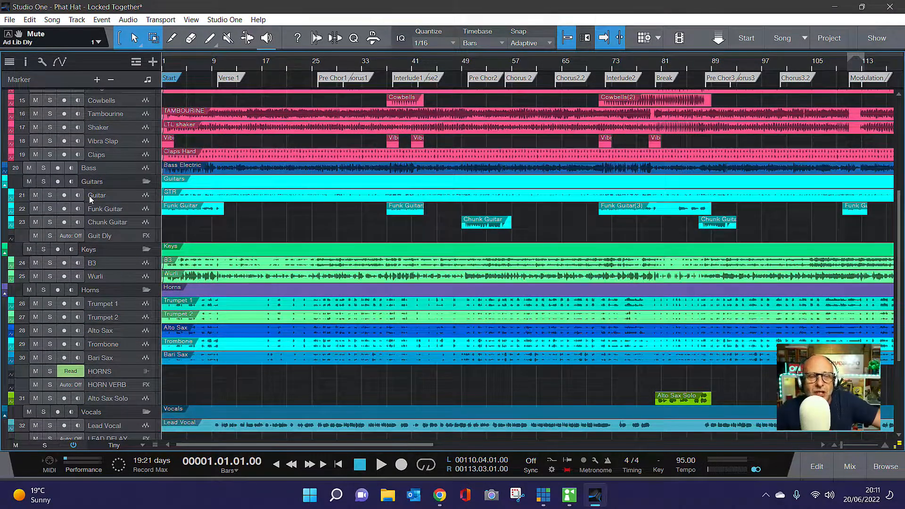
pyautogui.scroll(-3, 89, 196)
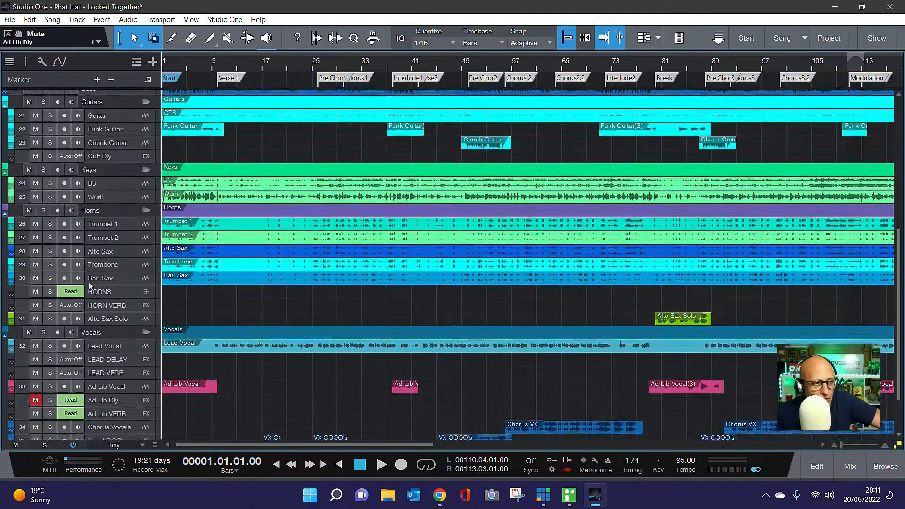
pyautogui.scroll(-2, 89, 286)
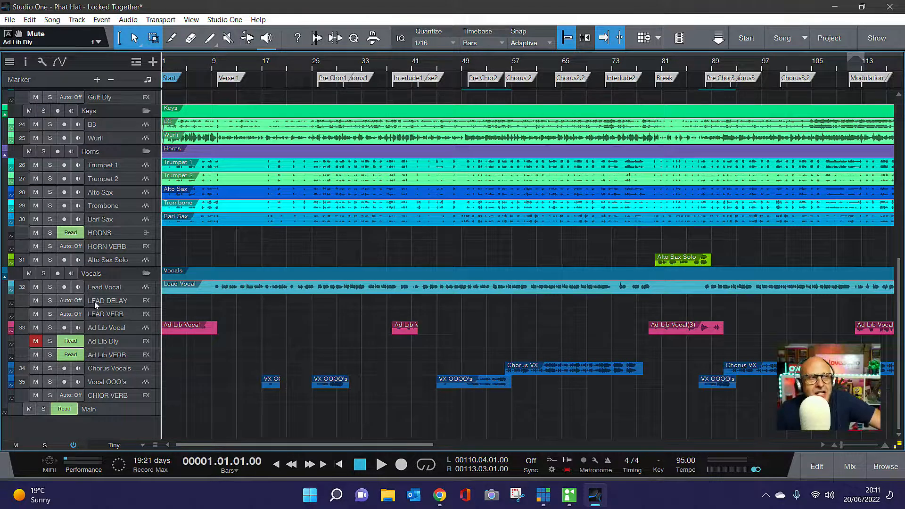
pyautogui.scroll(2, 87, 261)
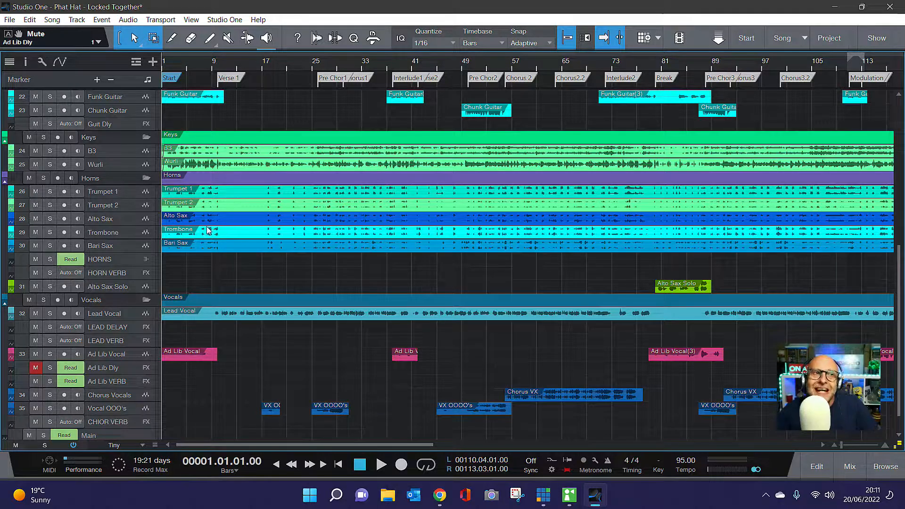
pyautogui.scroll(10, 247, 275)
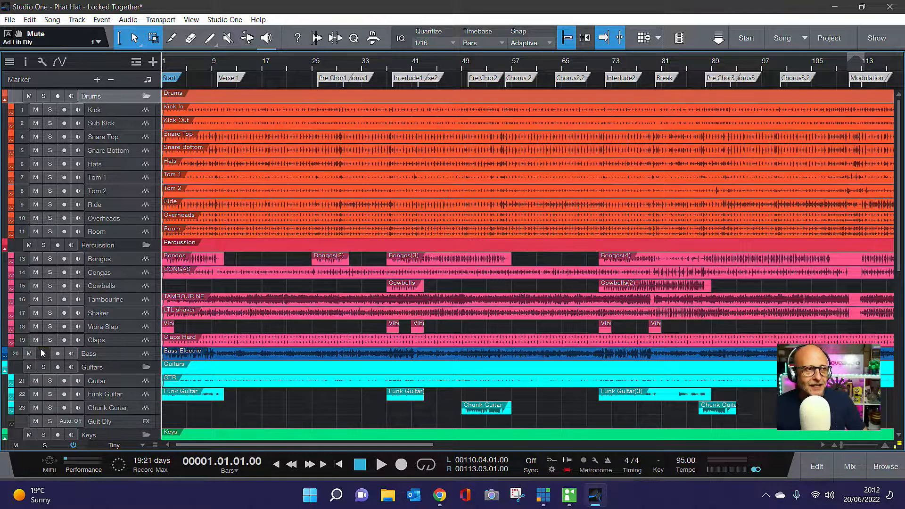
pyautogui.scroll(-6, 40, 354)
pyautogui.scroll(-2, 64, 369)
pyautogui.scroll(4, 61, 359)
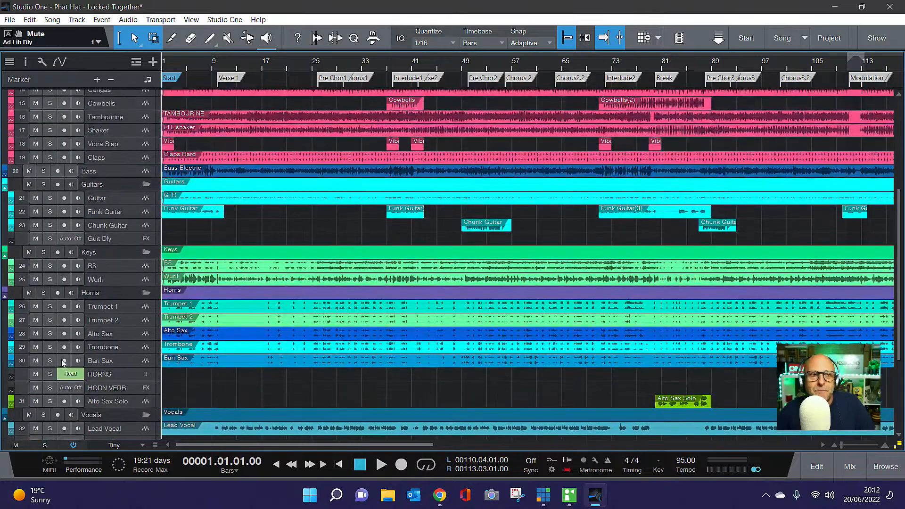
pyautogui.scroll(5, 61, 359)
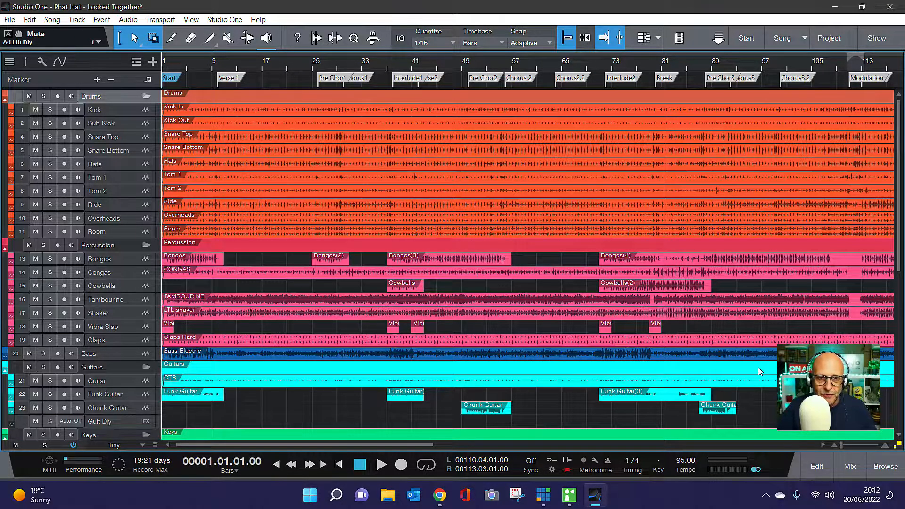
# - Show the mix console below the arrangement and play the song from the start with its whole timeline in view
pyautogui.click(848, 471)
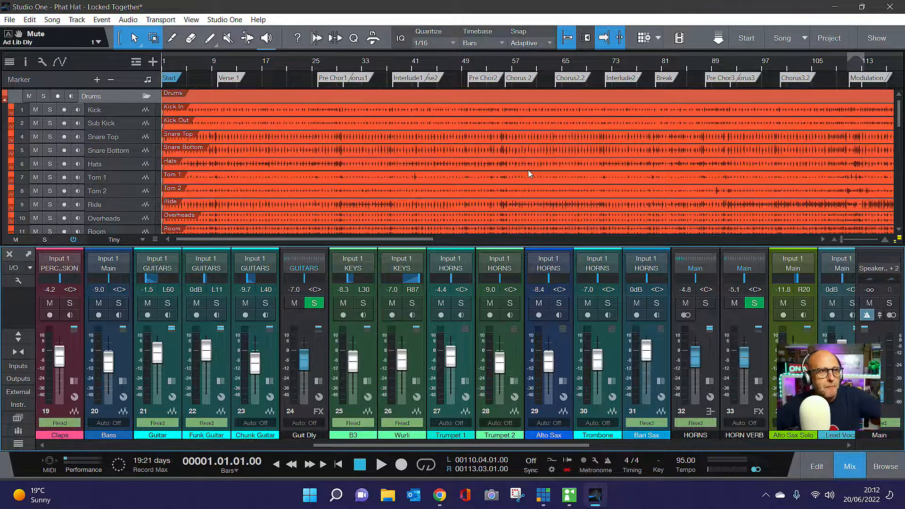
pyautogui.scroll(-10, 395, 136)
pyautogui.scroll(8, 402, 146)
pyautogui.scroll(3, 401, 150)
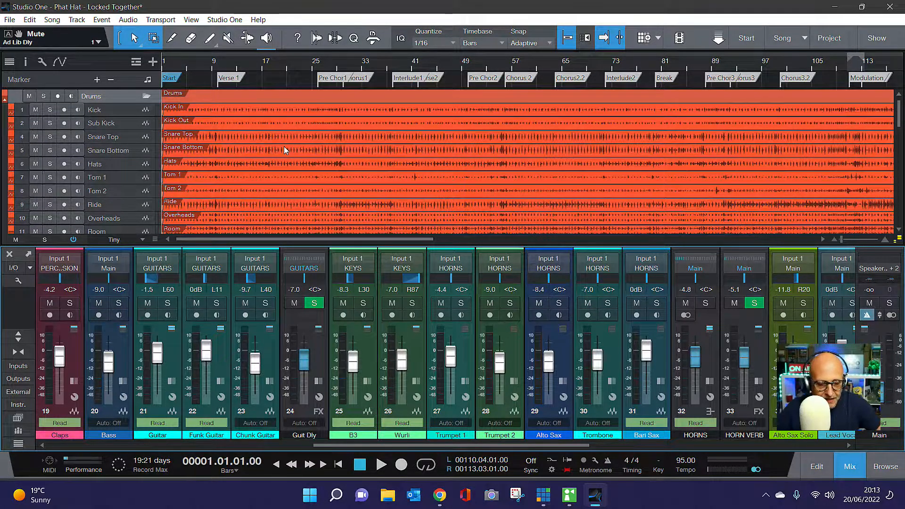
pyautogui.press('space')
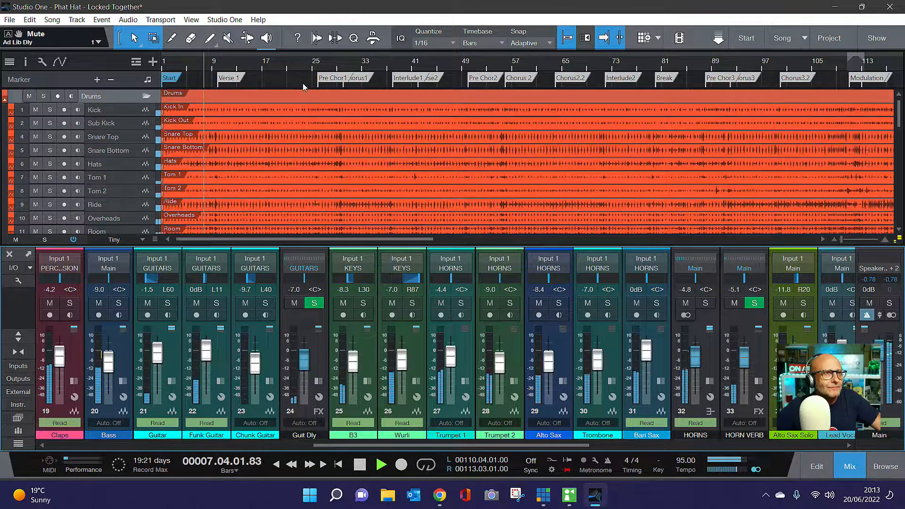
pyautogui.scroll(3, 290, 69)
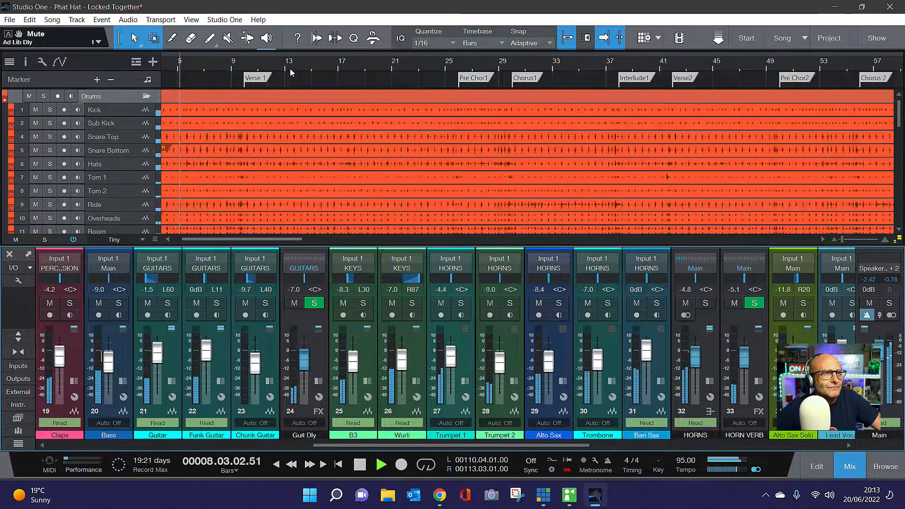
pyautogui.scroll(-5, 290, 69)
pyautogui.scroll(2, 291, 71)
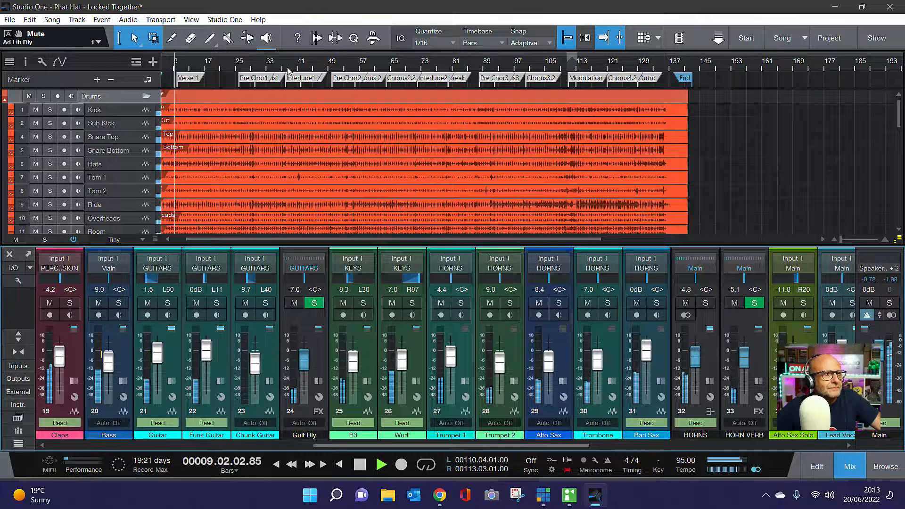
pyautogui.scroll(2, 290, 69)
pyautogui.scroll(-2, 289, 69)
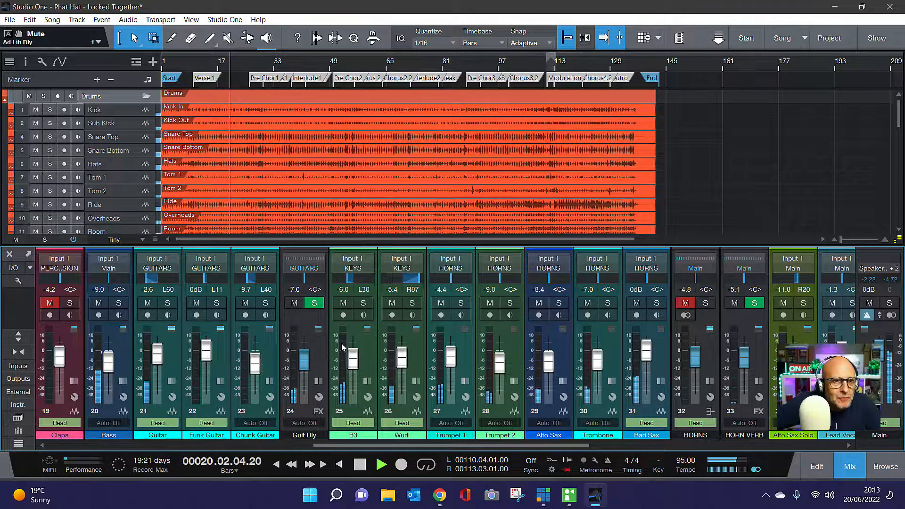
# - Unmute the HORNS bus during playback and switch the HORN VERB channel's solo off and back on
pyautogui.click(685, 303)
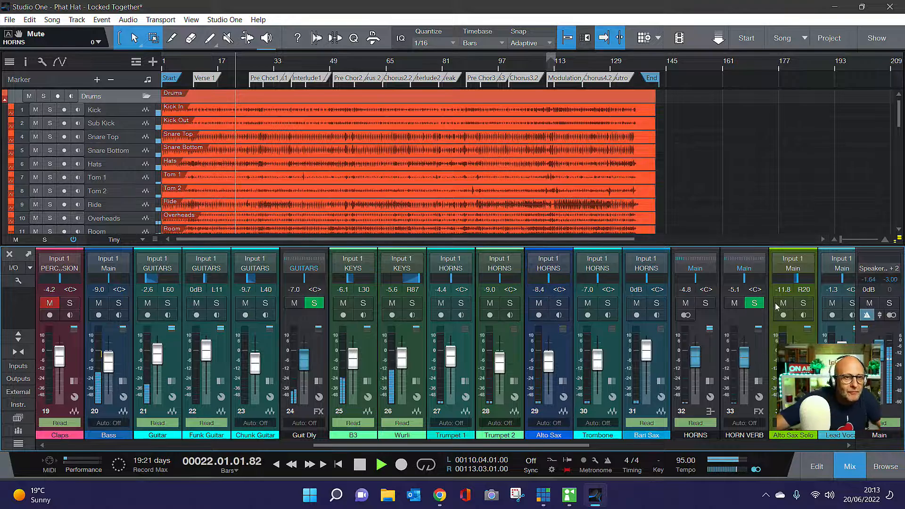
pyautogui.click(754, 304)
pyautogui.click(755, 303)
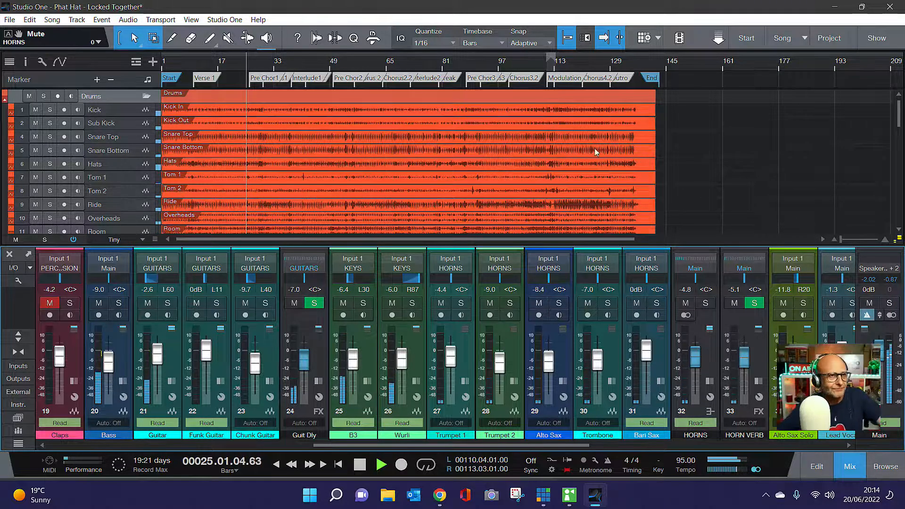
# - Examine the arrangement's tracks during playback, from the drums through percussion, bass, guitars, keys and horns to the vocals
pyautogui.scroll(-4, 329, 152)
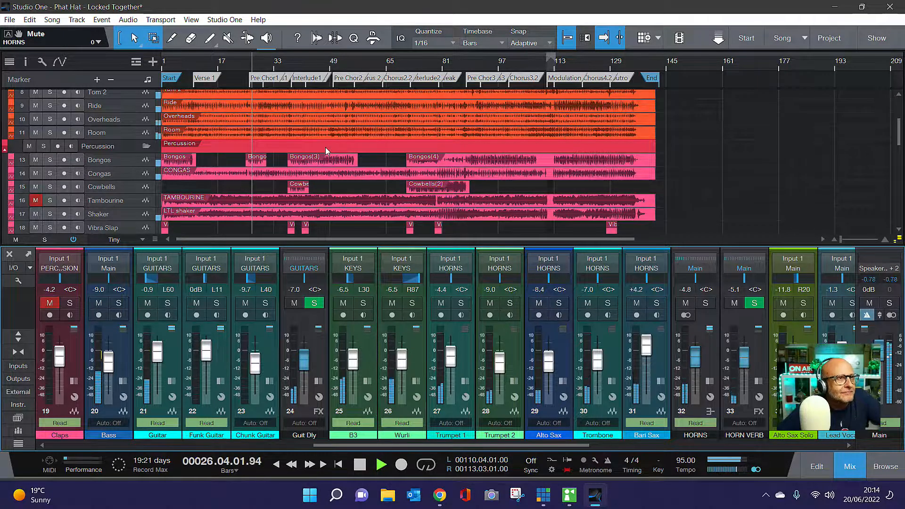
pyautogui.scroll(1, 326, 151)
pyautogui.scroll(-7, 326, 148)
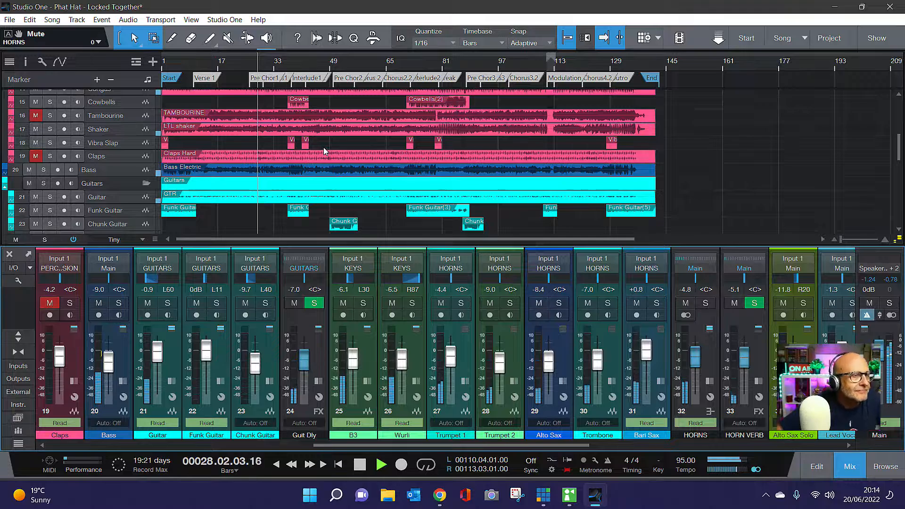
pyautogui.scroll(-4, 330, 144)
pyautogui.scroll(-13, 332, 141)
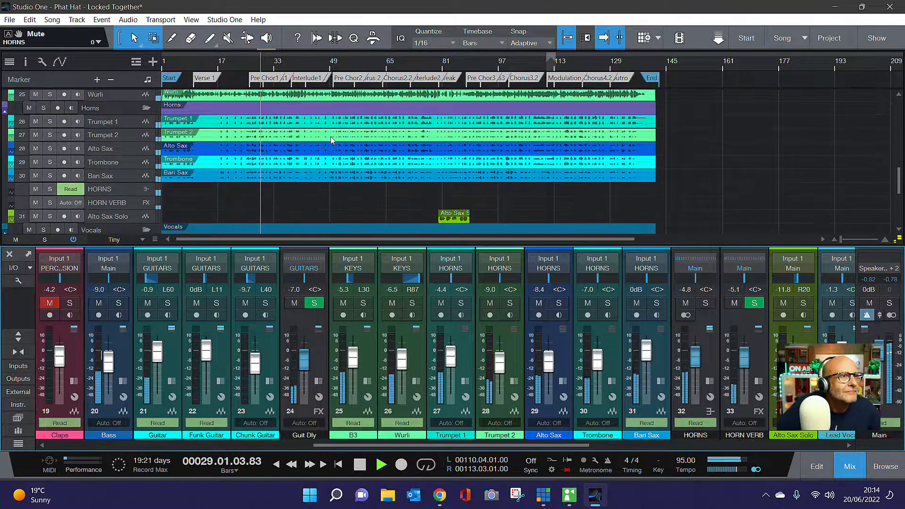
pyautogui.scroll(-2, 327, 141)
pyautogui.scroll(2, 326, 140)
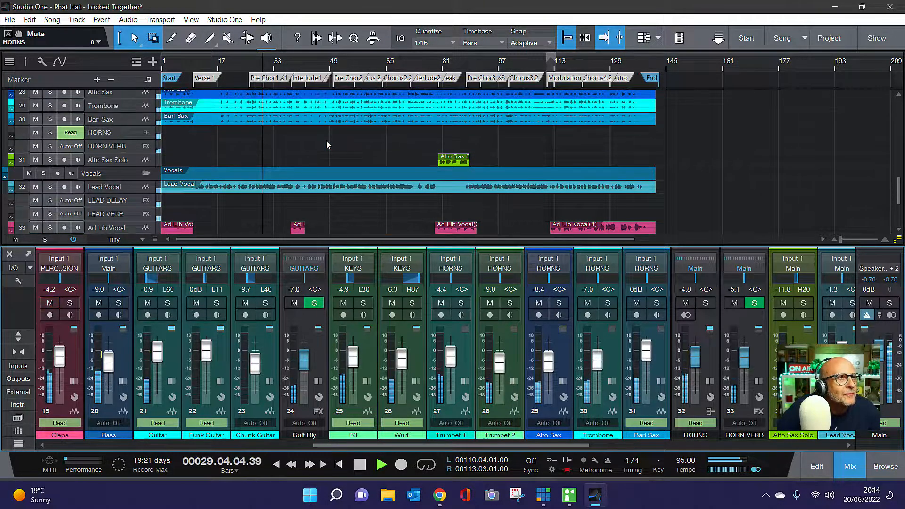
pyautogui.scroll(-7, 326, 141)
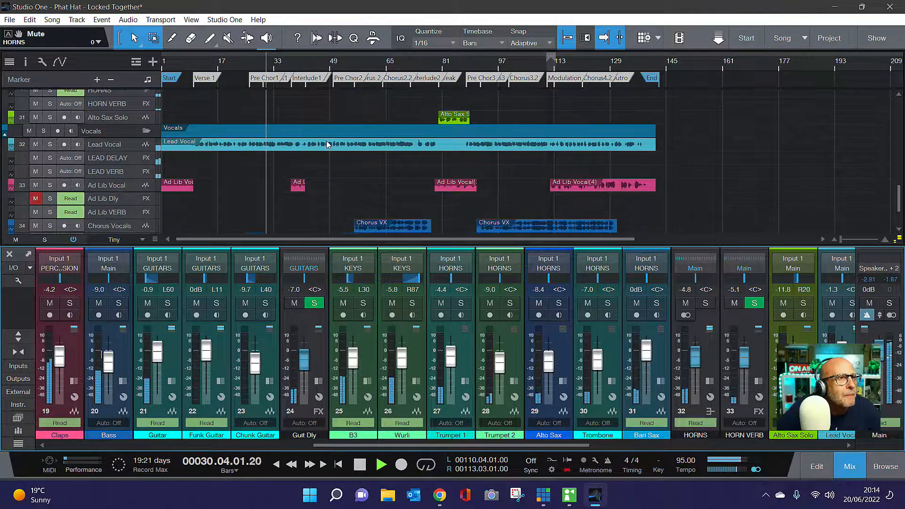
pyautogui.scroll(2, 327, 140)
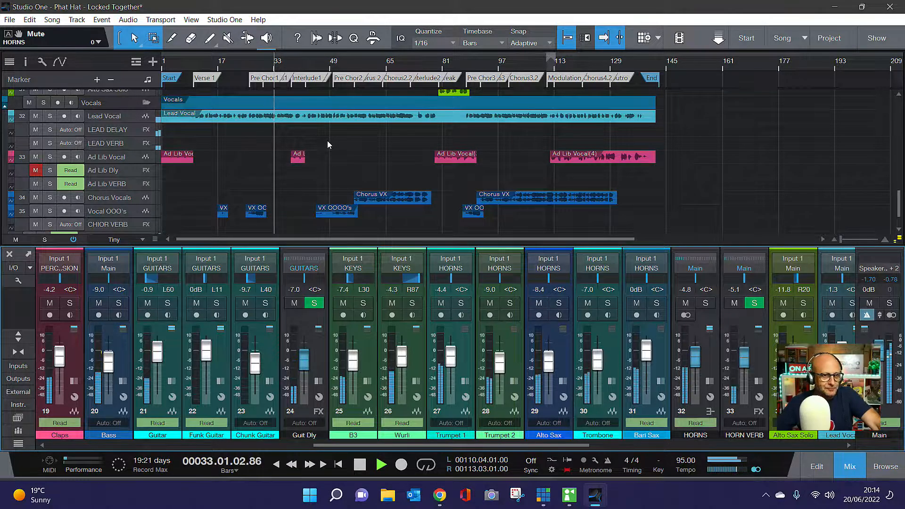
# - Lower the LEAD VERB channel to -11.2 dB, and unmute the Ad Lib Dly channel with its volume at -23.8 dB
pyautogui.moveTo(398, 444); pyautogui.dragTo(504, 458)
pyautogui.moveTo(504, 458); pyautogui.dragTo(514, 456)
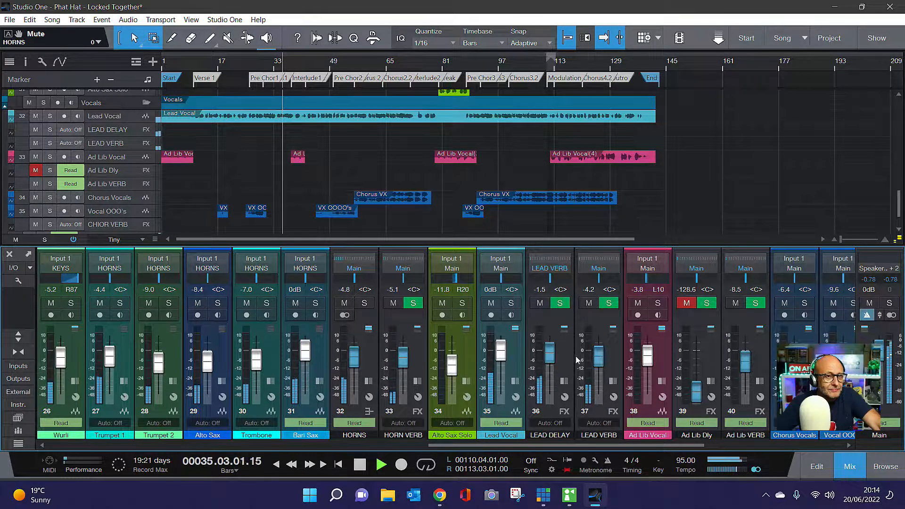
pyautogui.moveTo(598, 359); pyautogui.dragTo(601, 372)
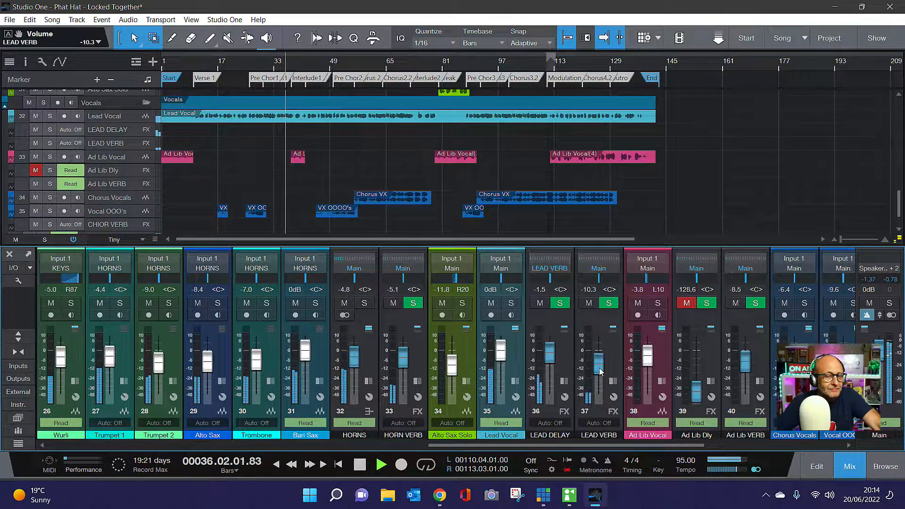
pyautogui.moveTo(600, 367); pyautogui.dragTo(600, 371)
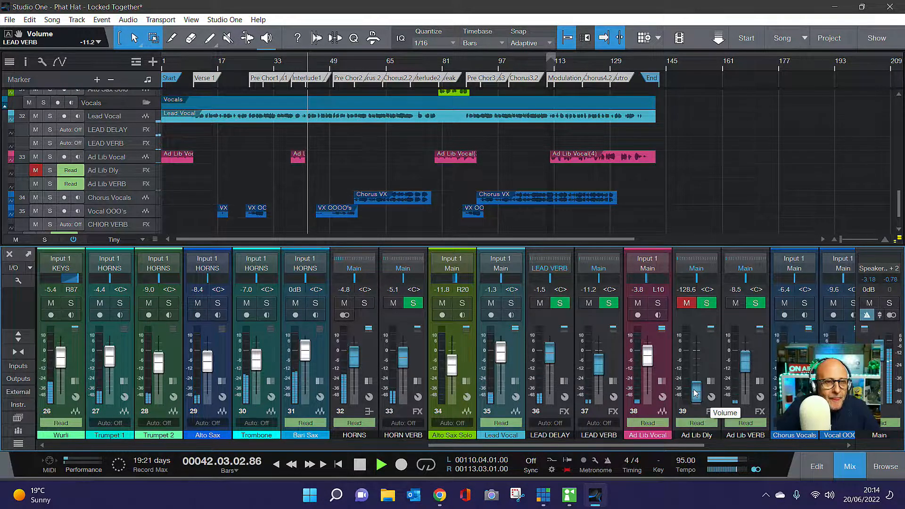
pyautogui.click(682, 306)
pyautogui.moveTo(696, 397); pyautogui.dragTo(697, 379)
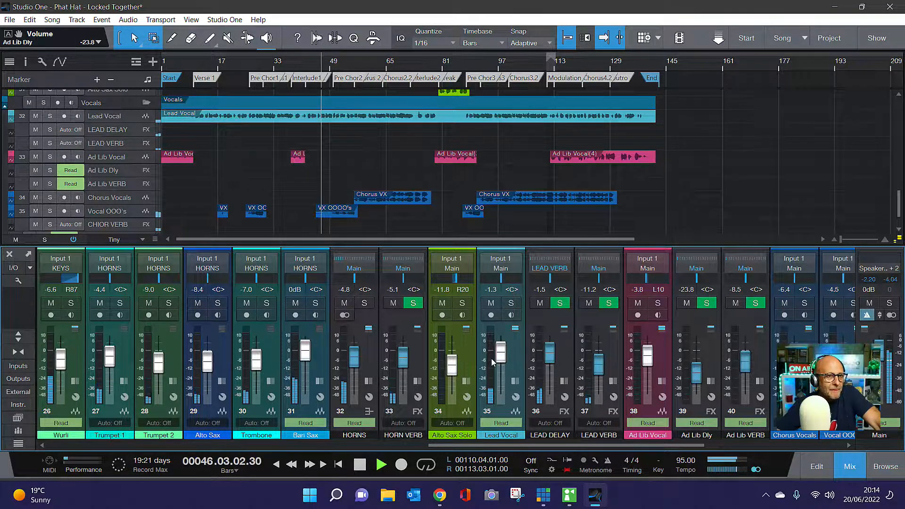
# - Raise the Lead Vocal channel to +0.6 dB and solo it briefly to hear it on its own
pyautogui.moveTo(502, 360); pyautogui.dragTo(504, 357)
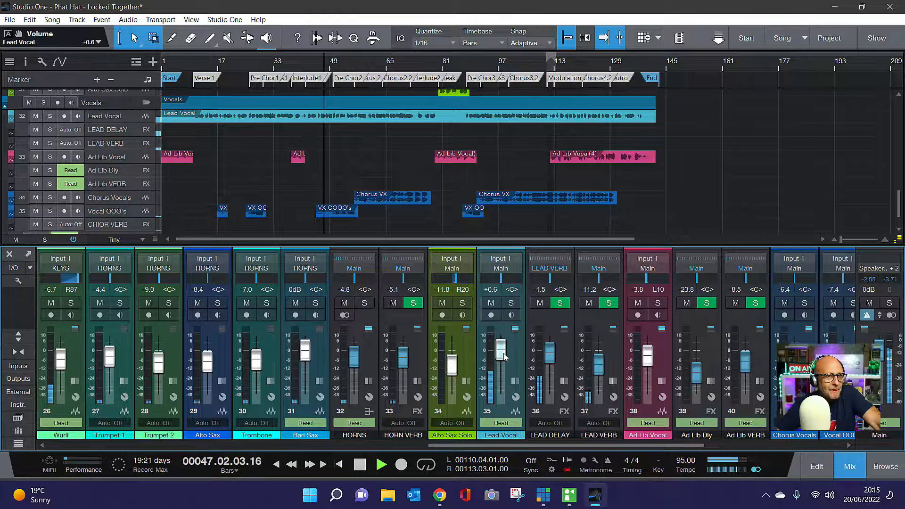
pyautogui.click(512, 303)
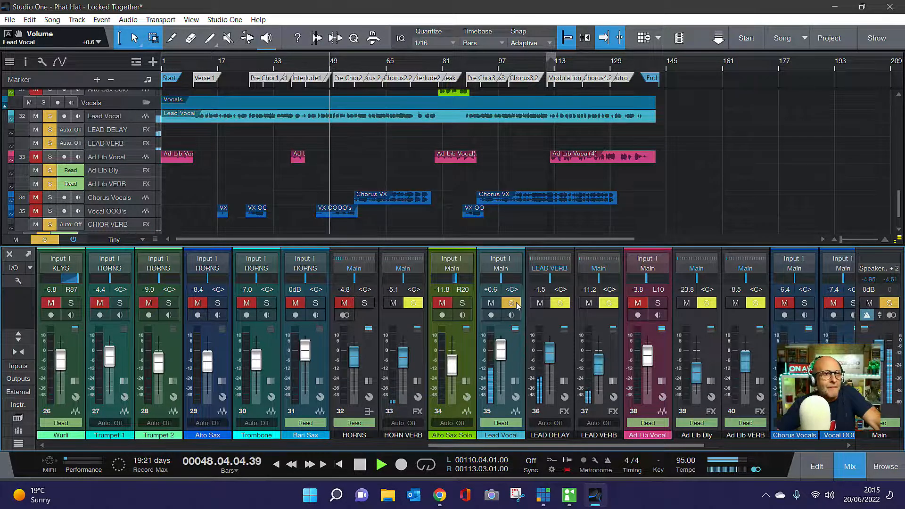
pyautogui.click(515, 305)
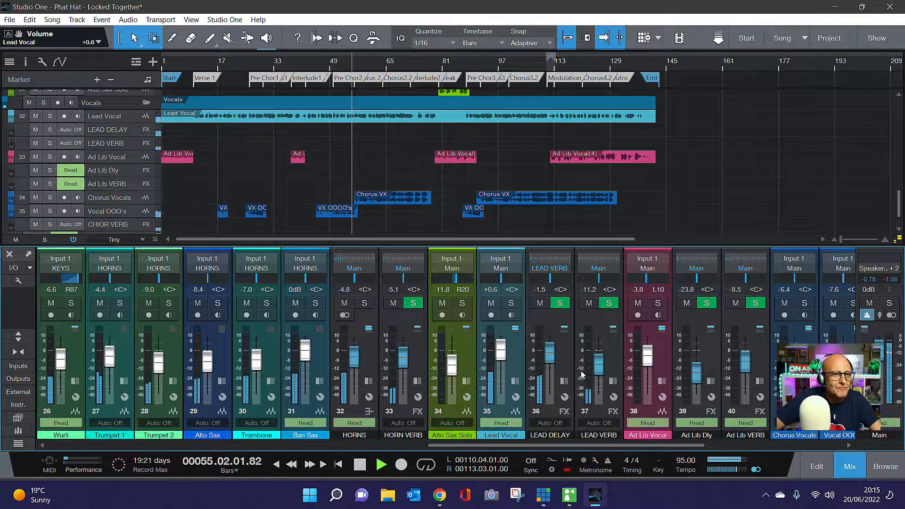
# - Set the LEAD DELAY channel to -0.8 dB and the Lead Vocal channel to +2.4 dB
pyautogui.moveTo(552, 358); pyautogui.dragTo(555, 356)
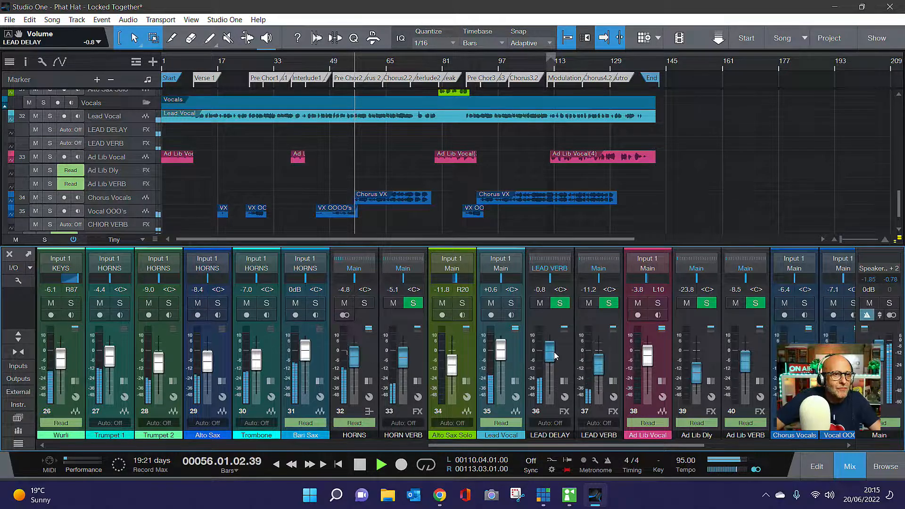
pyautogui.moveTo(500, 357); pyautogui.dragTo(501, 352)
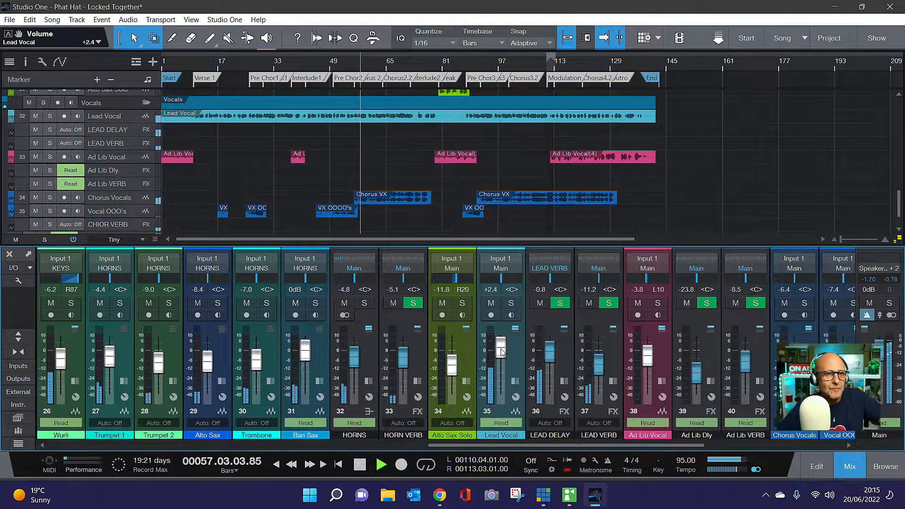
# - Raise the Chorus Vocals channel to -5.2 dB and audition it by switching its solo on and off
pyautogui.moveTo(794, 359); pyautogui.dragTo(794, 357)
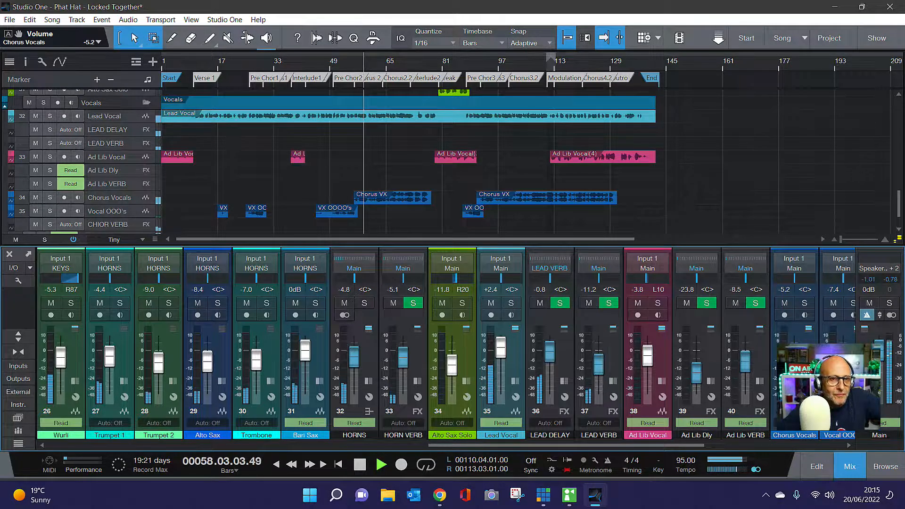
pyautogui.click(805, 306)
pyautogui.click(804, 306)
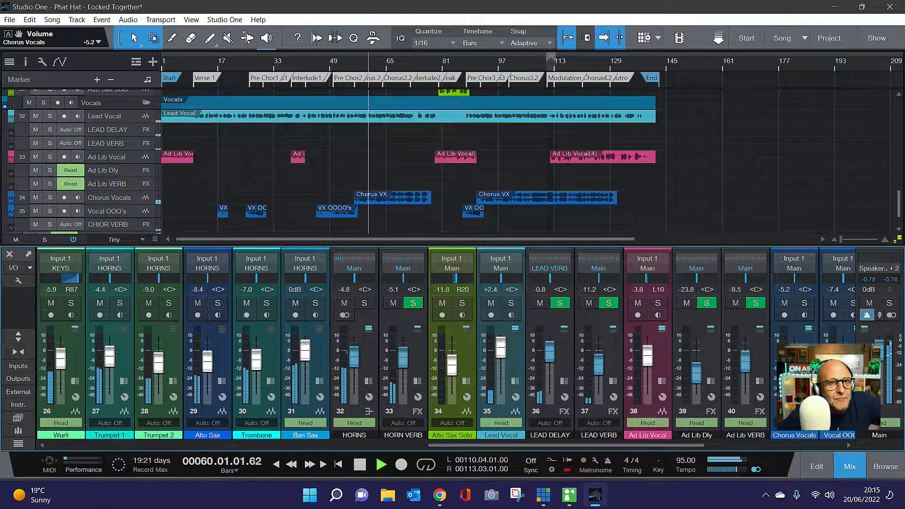
pyautogui.click(797, 306)
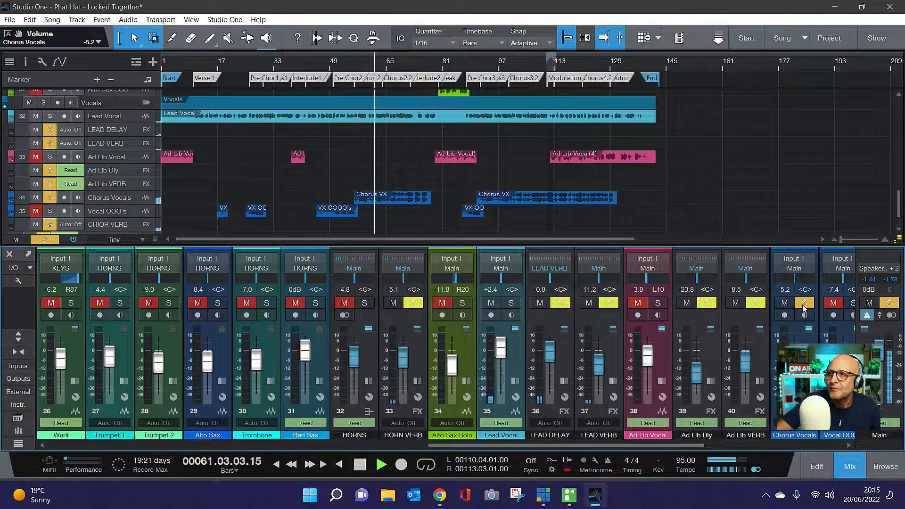
pyautogui.click(805, 308)
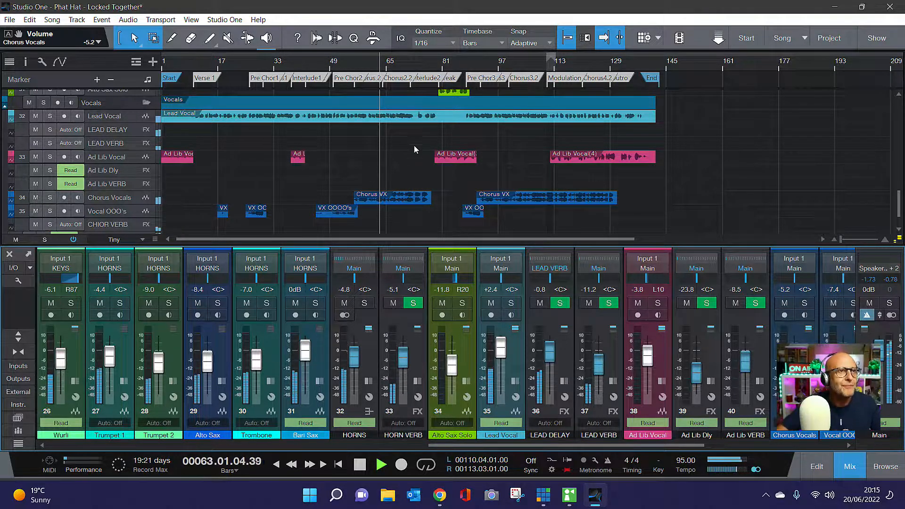
# - Look back through the tracks from vocals up to percussion and enlarge the timeline around the playback position
pyautogui.scroll(6, 426, 152)
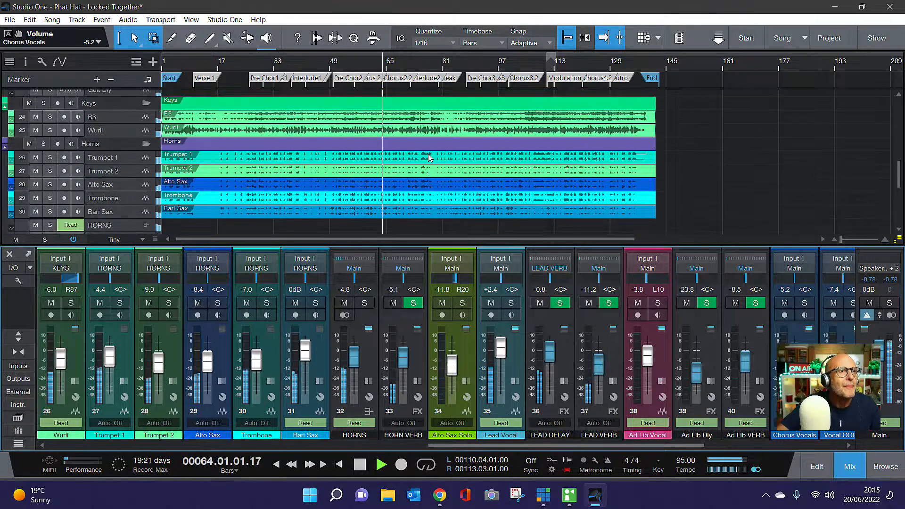
pyautogui.scroll(-6, 428, 153)
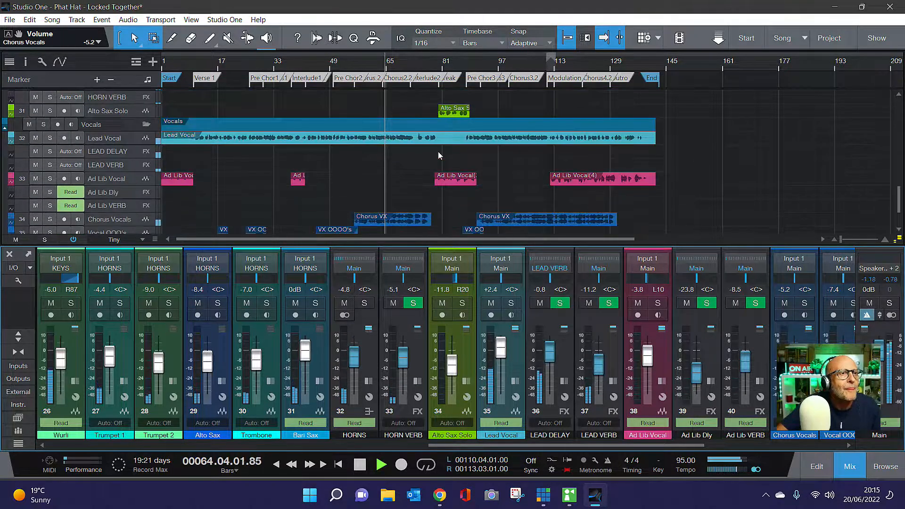
pyautogui.scroll(10, 438, 155)
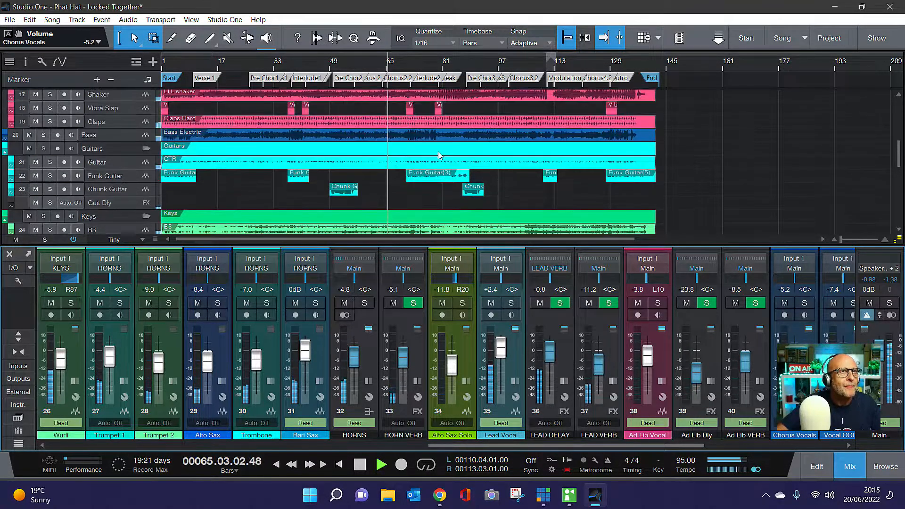
pyautogui.scroll(3, 439, 156)
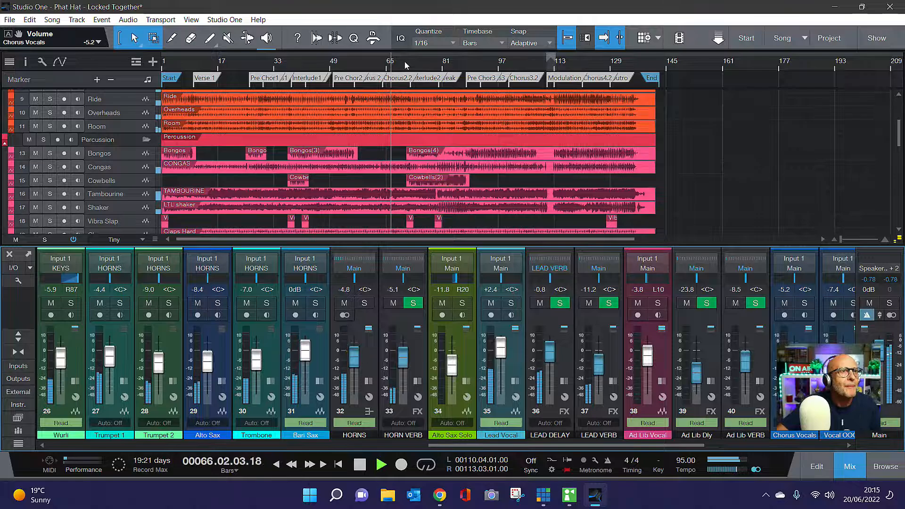
pyautogui.scroll(3, 405, 64)
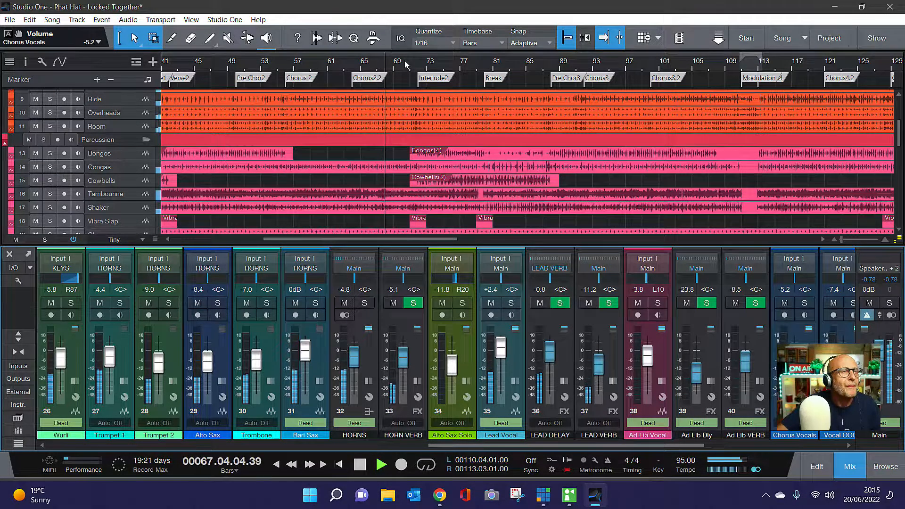
pyautogui.scroll(-2, 405, 64)
pyautogui.scroll(-1, 406, 64)
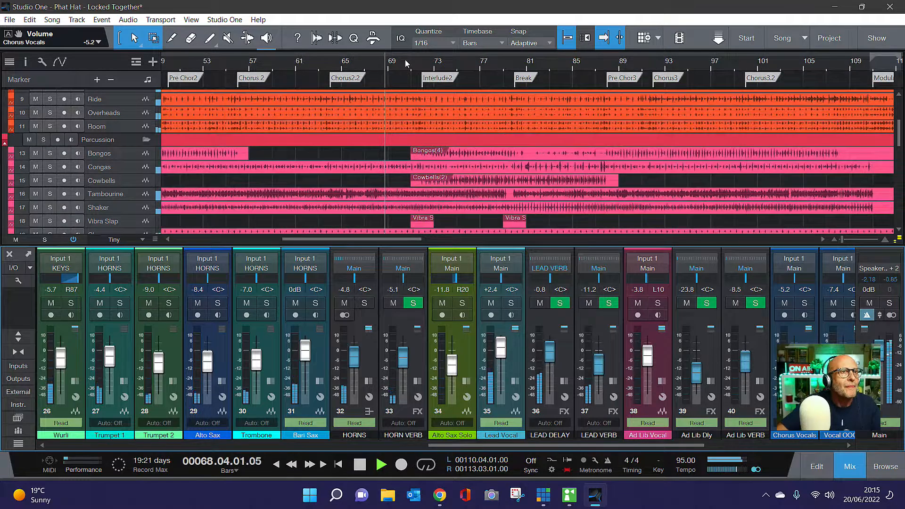
pyautogui.scroll(-1, 405, 63)
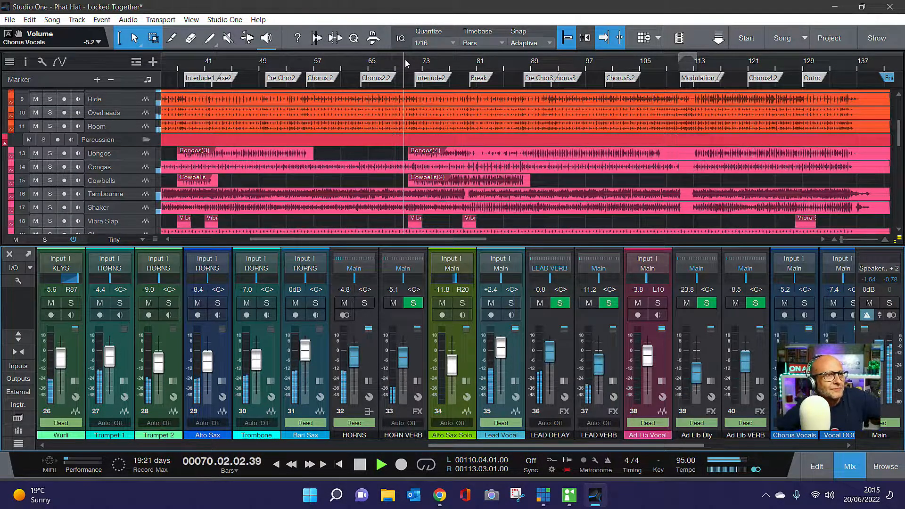
# - Raise the Cowbells channel to -2.5 dB and audition it by switching its solo on and off twice
pyautogui.click(126, 182)
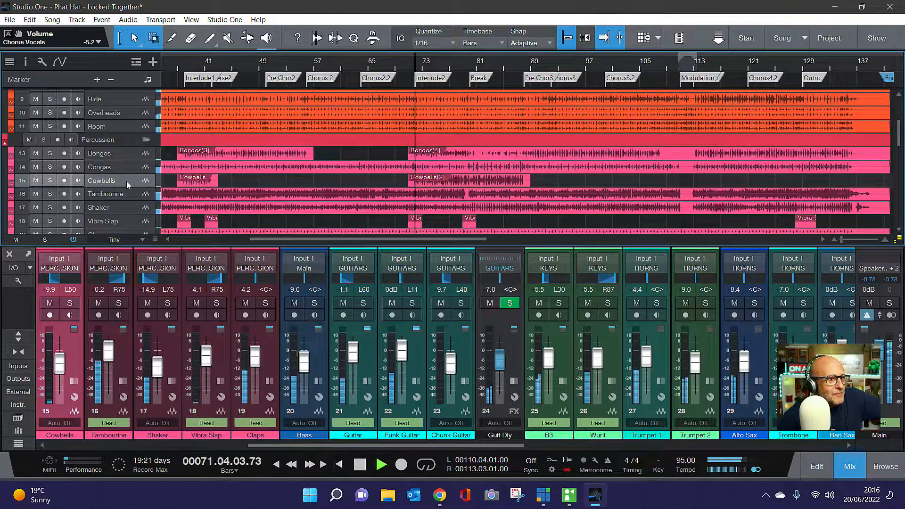
pyautogui.moveTo(59, 356); pyautogui.dragTo(60, 347)
pyautogui.click(71, 303)
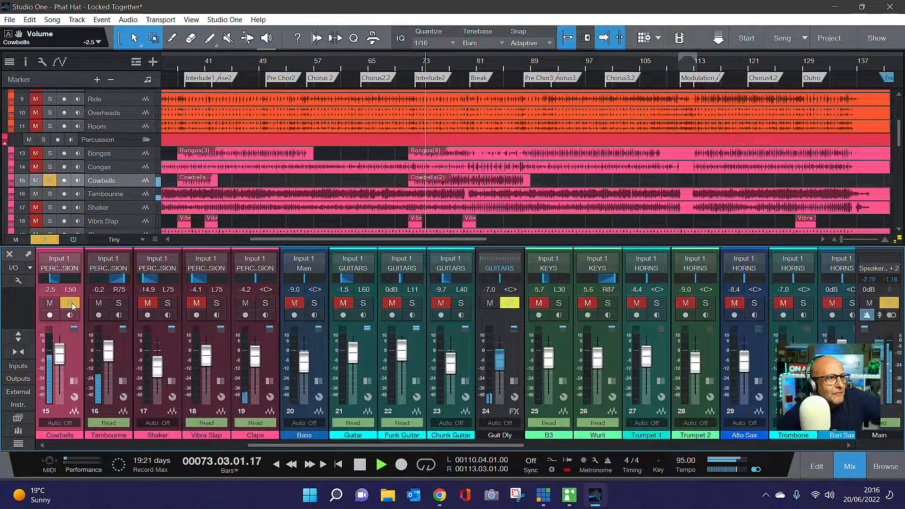
pyautogui.click(71, 303)
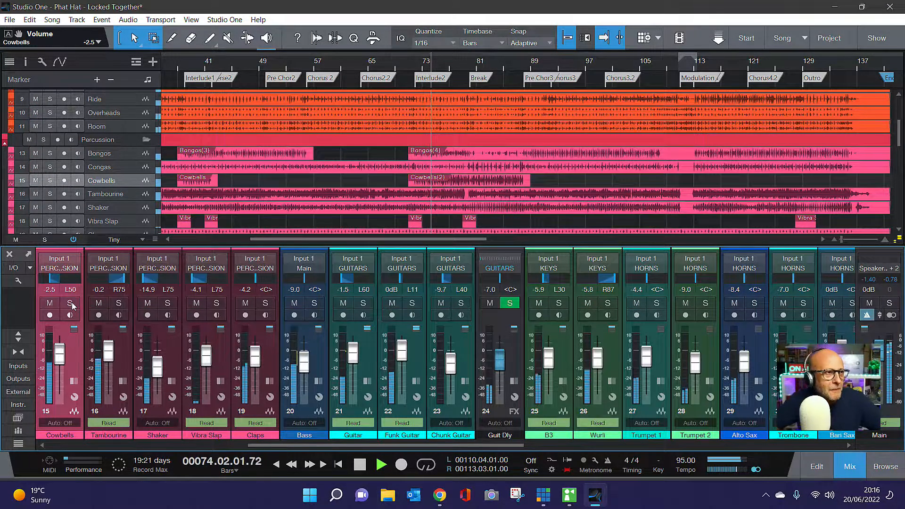
pyautogui.click(71, 304)
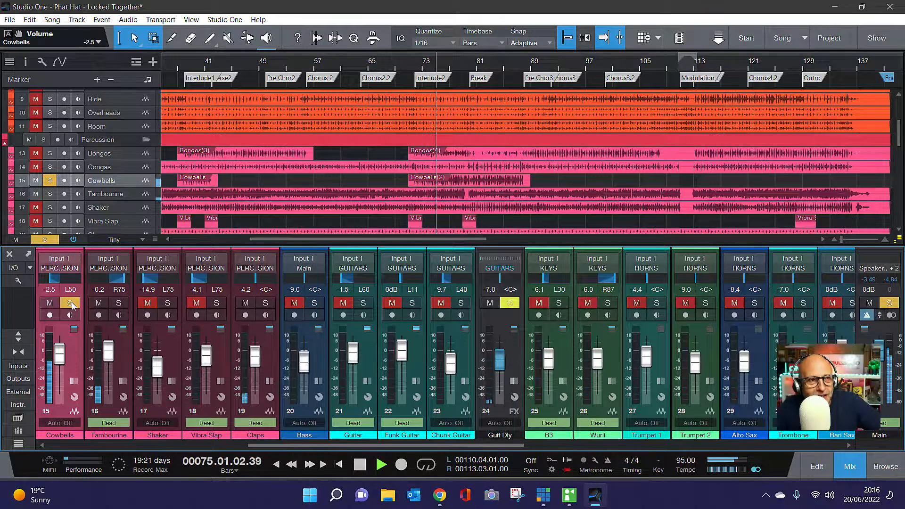
pyautogui.click(71, 303)
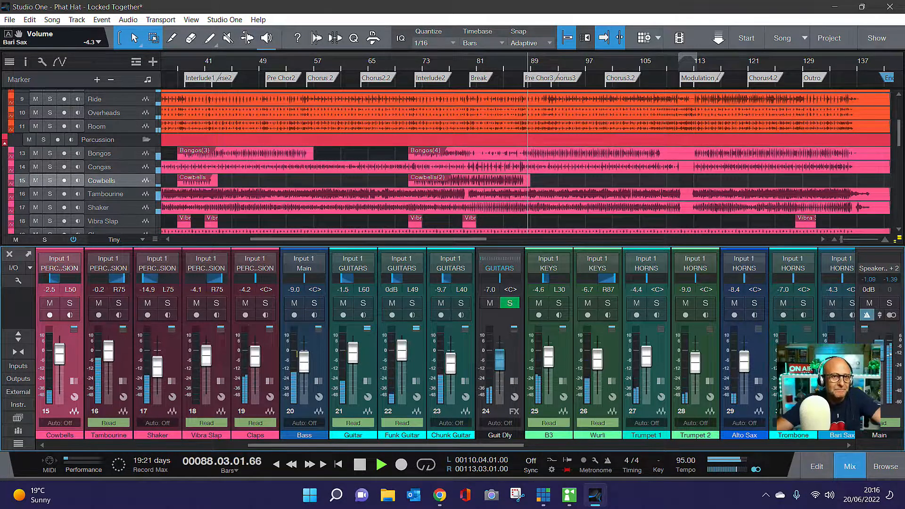
# - Bring the bus channels into view in a temporarily enlarged mix console and expand the P DRUMS bus to show its inserts
pyautogui.moveTo(422, 446); pyautogui.dragTo(757, 451)
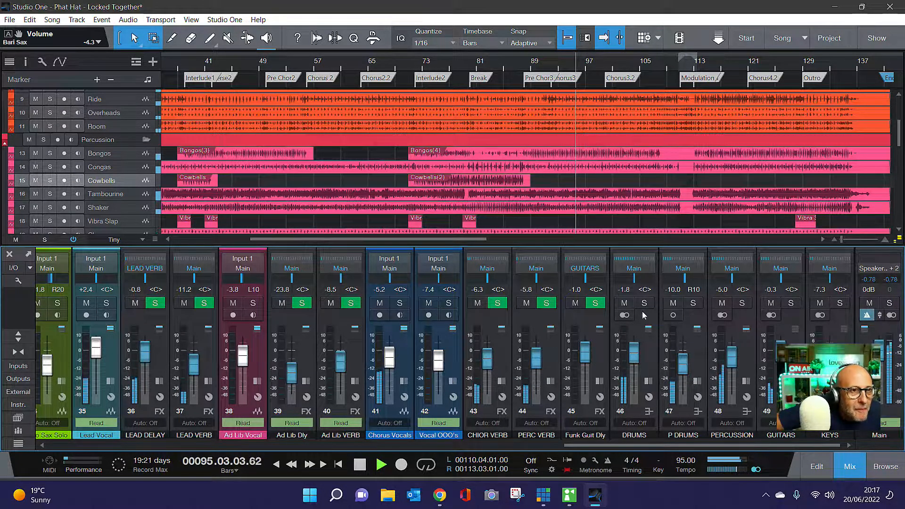
pyautogui.moveTo(622, 254); pyautogui.dragTo(593, 37)
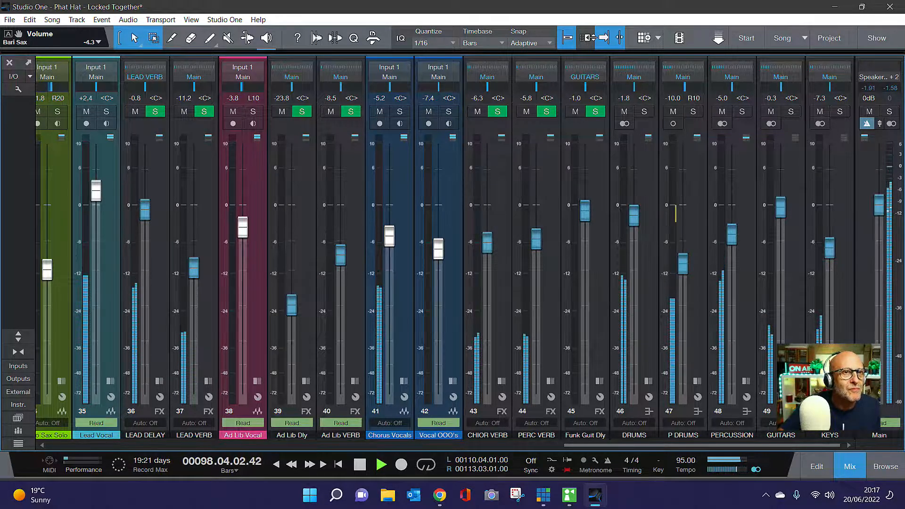
pyautogui.click(702, 180)
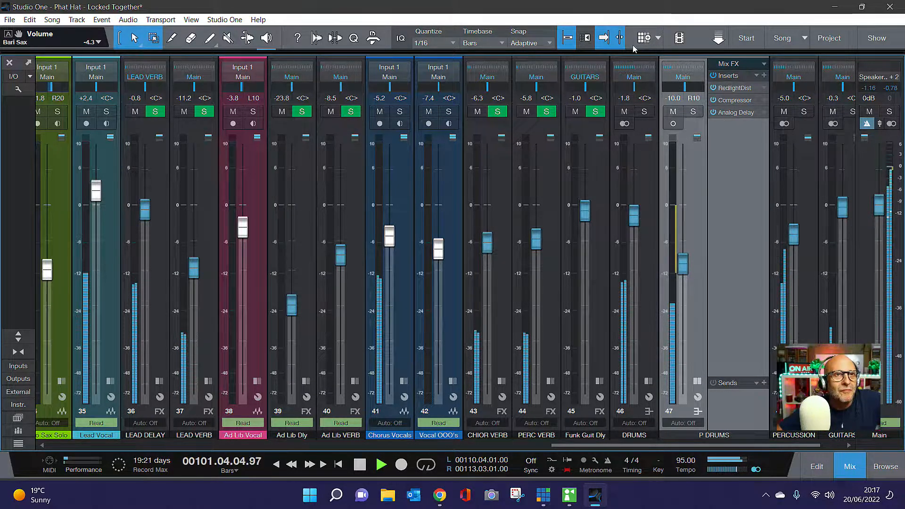
pyautogui.moveTo(635, 54)
pyautogui.mouseDown()
pyautogui.moveTo(622, 201)
pyautogui.moveTo(591, 277)
pyautogui.mouseUp()
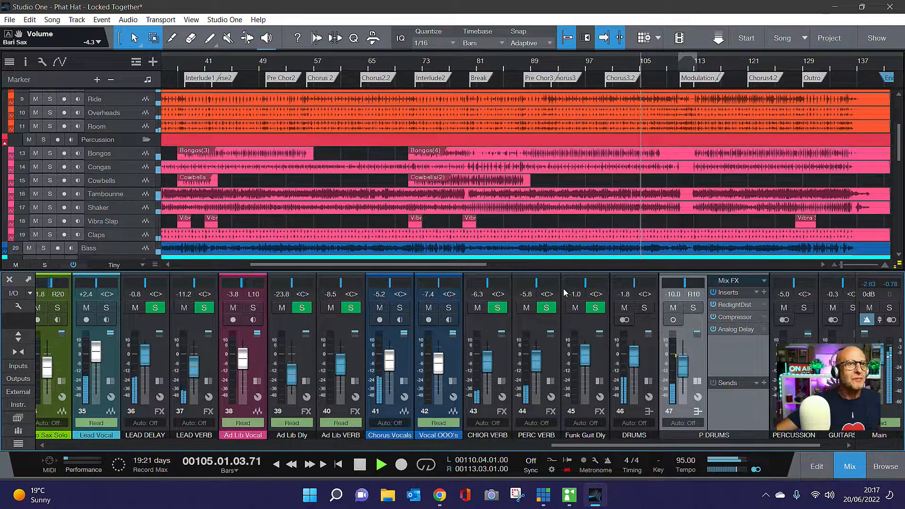
# - Enlarge the timeline from the modulation to the End marker and look down the tracks from percussion to the vocals
pyautogui.scroll(-2, 575, 70)
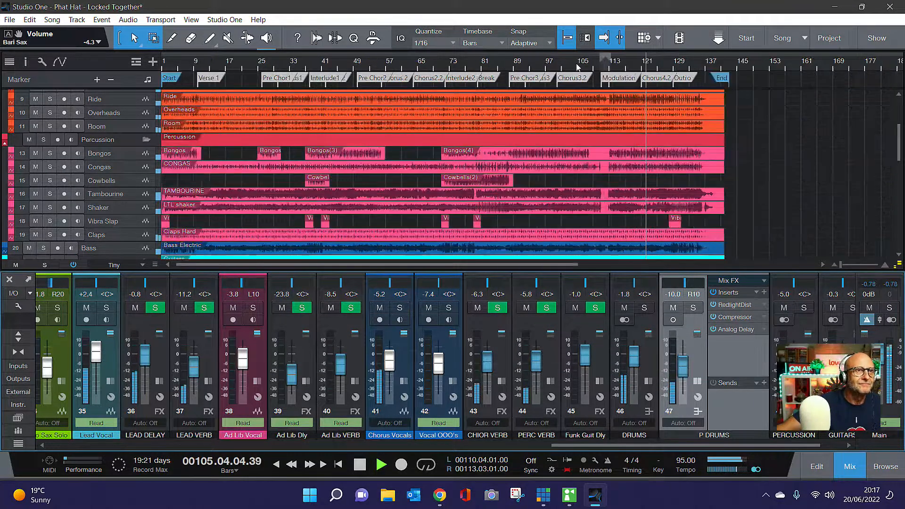
pyautogui.scroll(1, 574, 68)
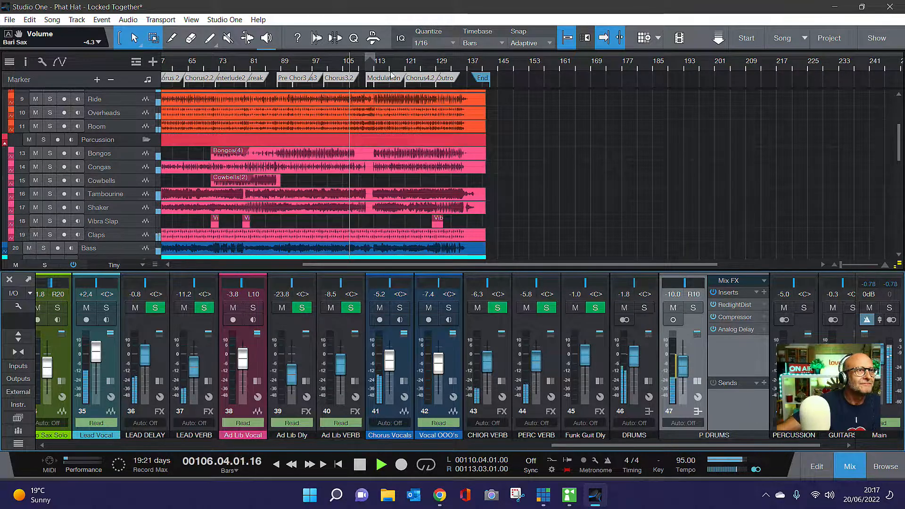
pyautogui.scroll(4, 397, 68)
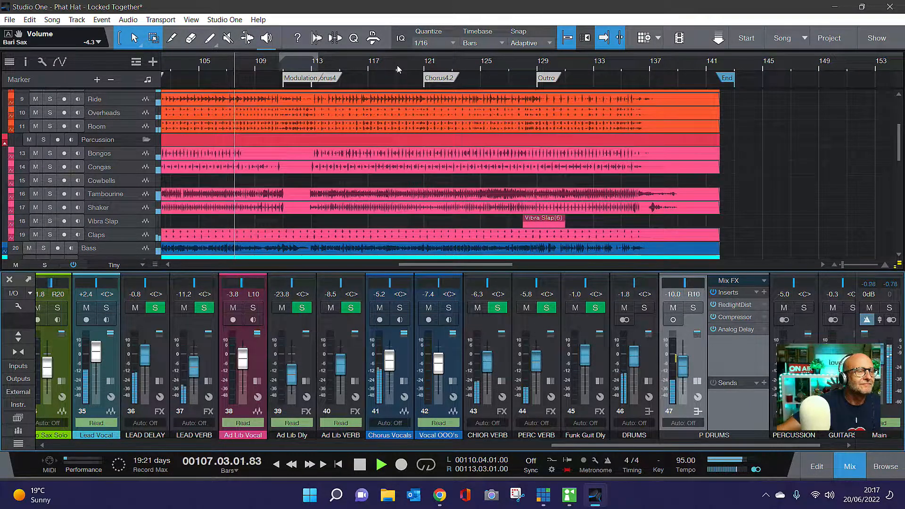
pyautogui.scroll(-8, 349, 120)
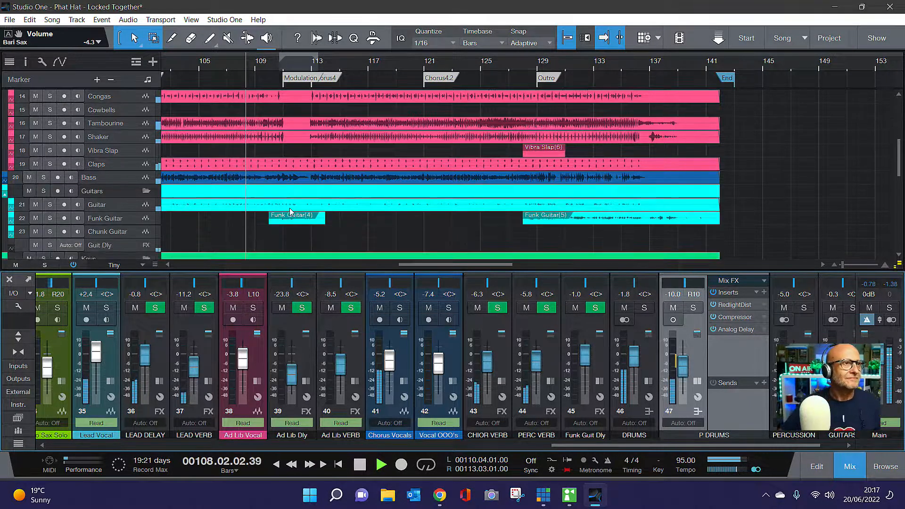
pyautogui.scroll(-6, 290, 211)
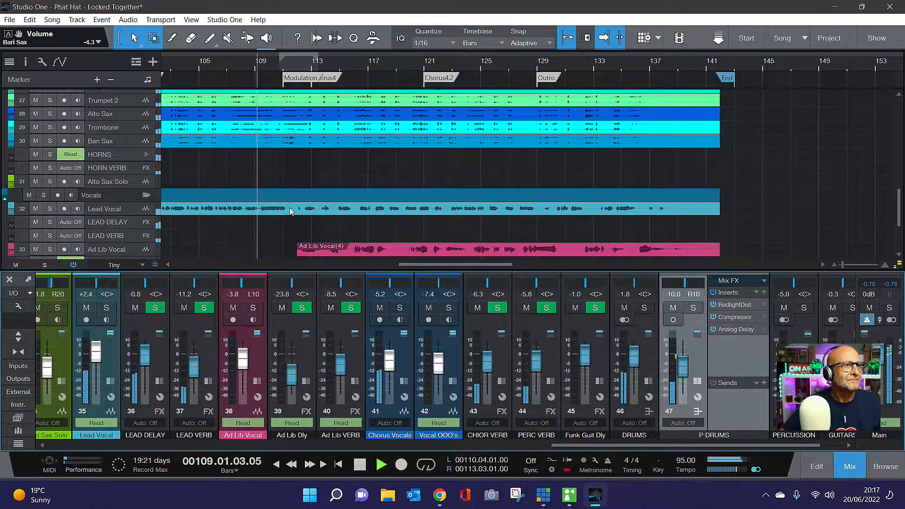
pyautogui.scroll(-1, 293, 208)
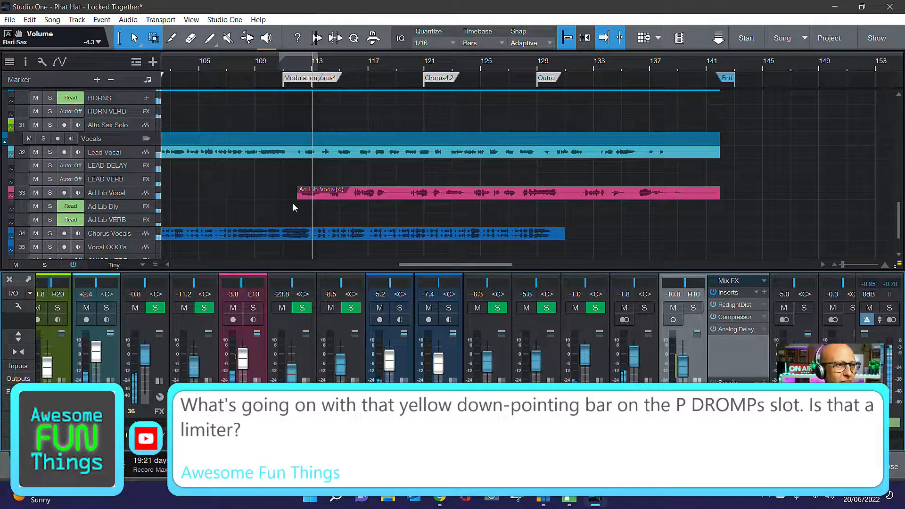
# - Expand the Ad Lib Vocal channel to show its inserts and sends, and inspect it in a temporarily enlarged mix console
pyautogui.moveTo(243, 349); pyautogui.dragTo(255, 355)
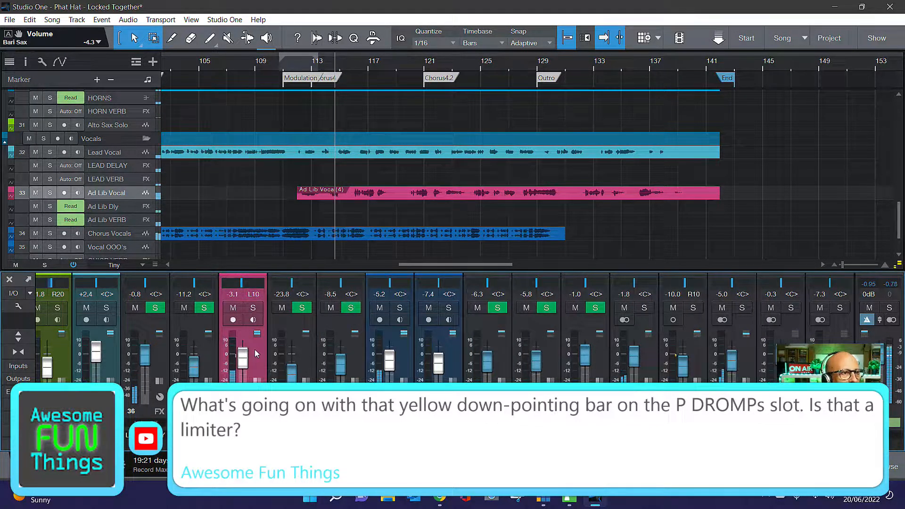
pyautogui.doubleClick(257, 352)
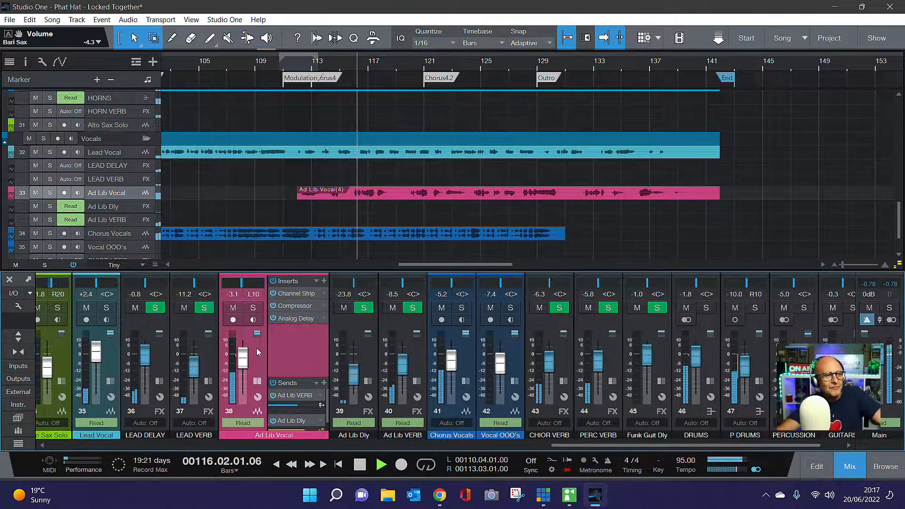
pyautogui.moveTo(302, 271); pyautogui.dragTo(312, 78)
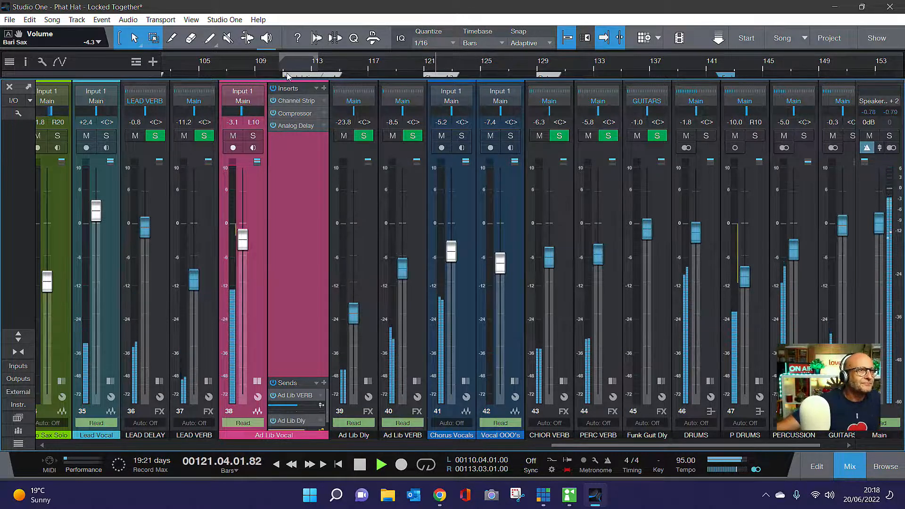
pyautogui.moveTo(282, 78); pyautogui.dragTo(260, 272)
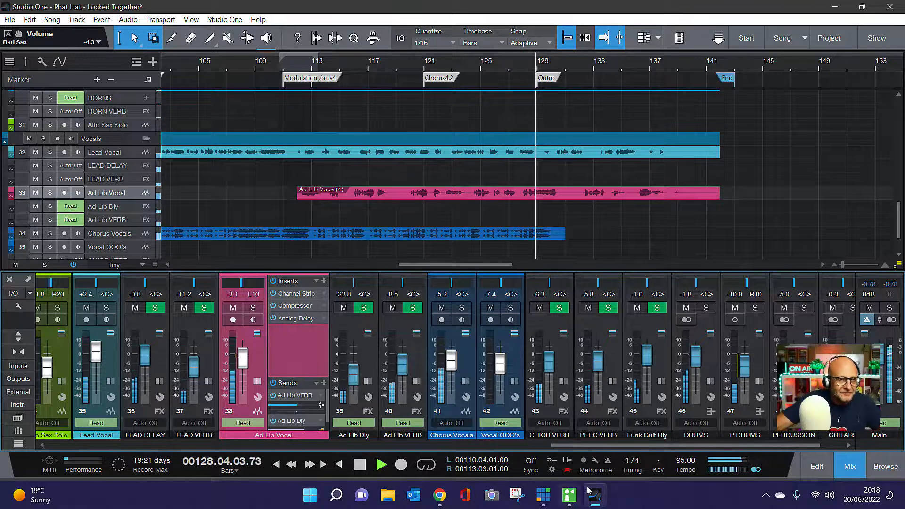
# - Look through the vocal, horn, drum and percussion tracks during the outro, and stop playback at the end of the song
pyautogui.moveTo(588, 491)
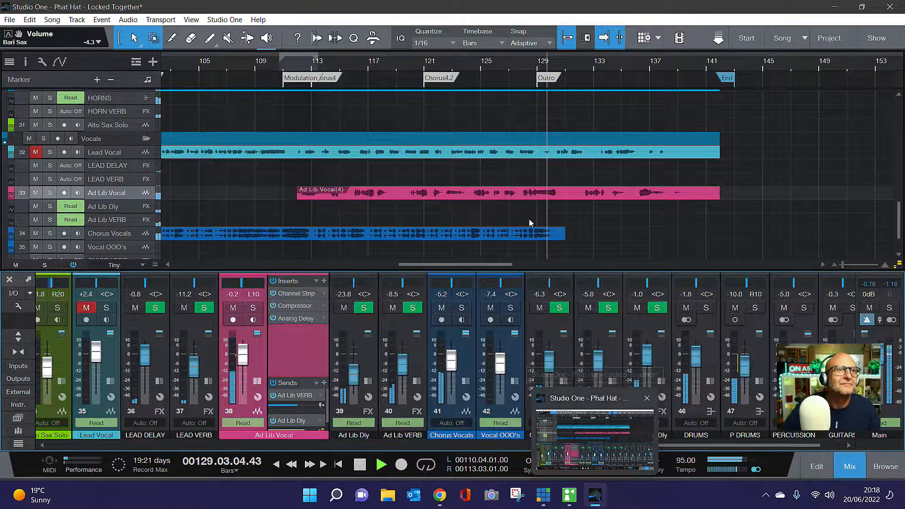
pyautogui.scroll(2, 523, 187)
pyautogui.scroll(-3, 522, 189)
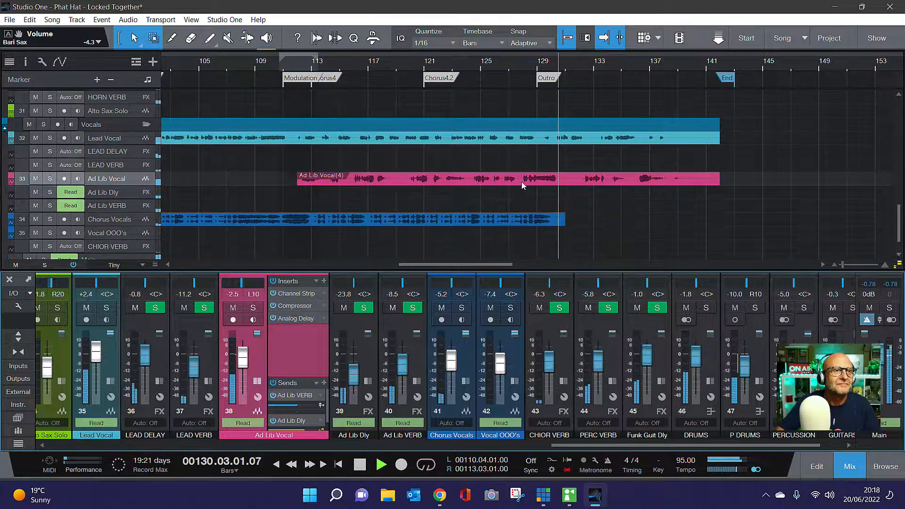
pyautogui.scroll(-2, 522, 185)
pyautogui.scroll(7, 521, 182)
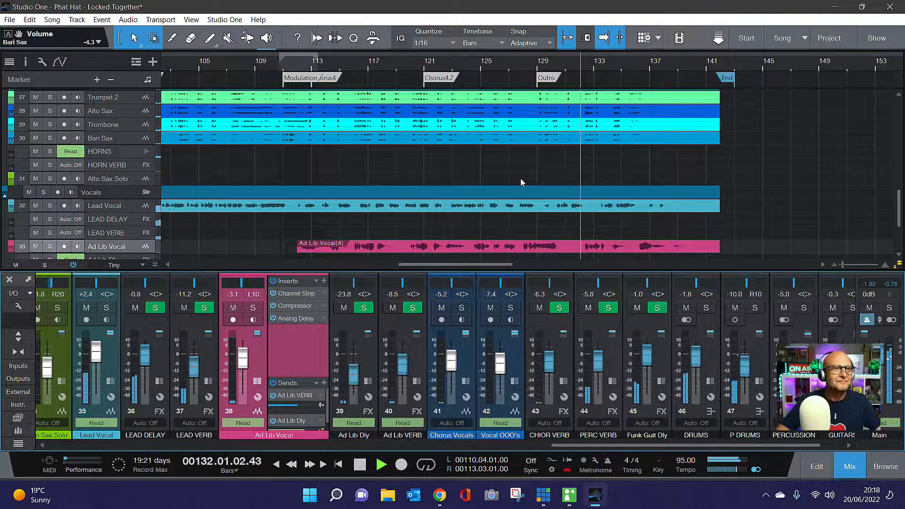
pyautogui.scroll(9, 521, 183)
pyautogui.scroll(20, 522, 183)
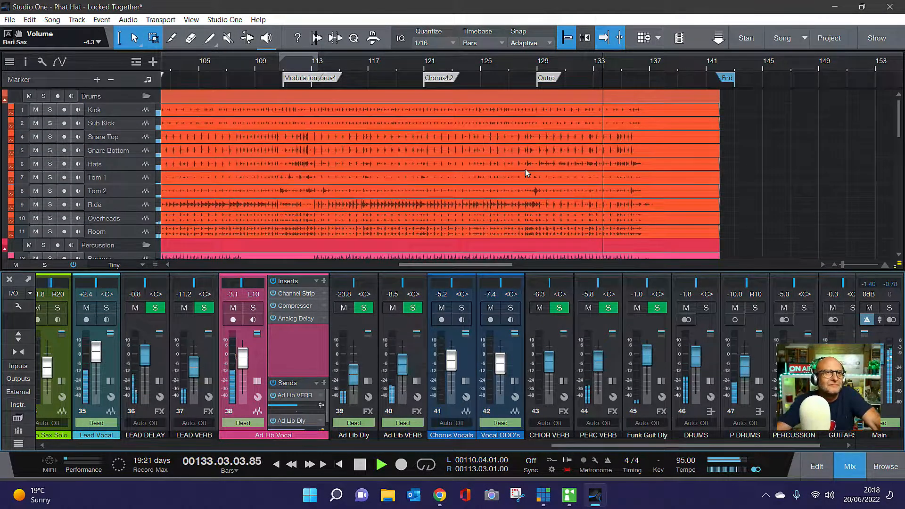
pyautogui.scroll(-8, 526, 173)
pyautogui.scroll(-3, 534, 145)
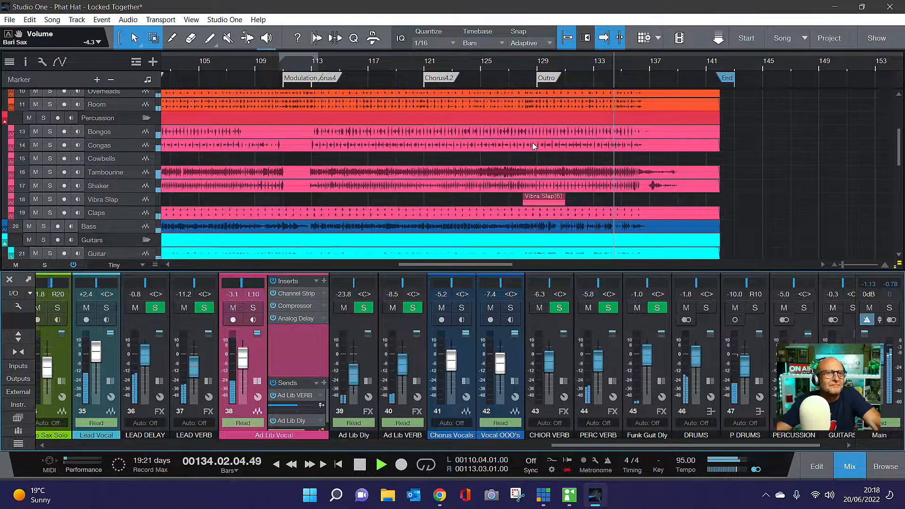
pyautogui.scroll(2, 532, 145)
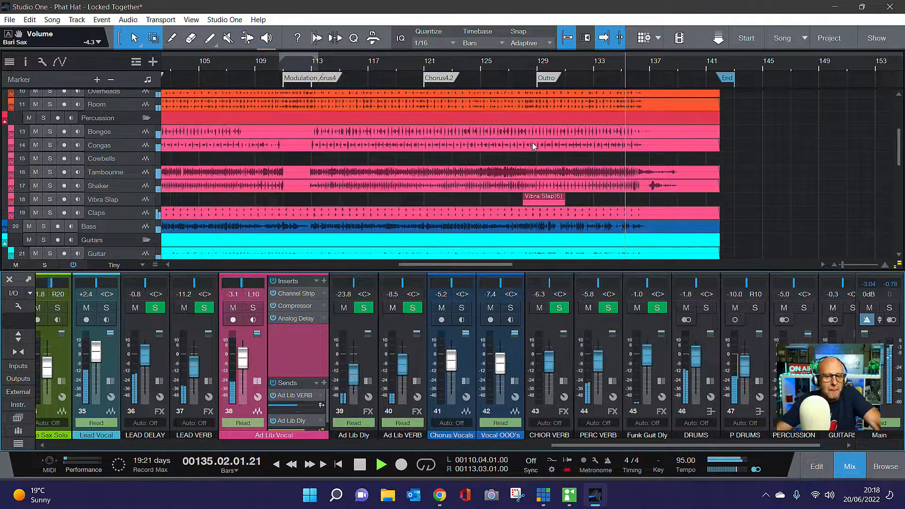
pyautogui.scroll(6, 539, 144)
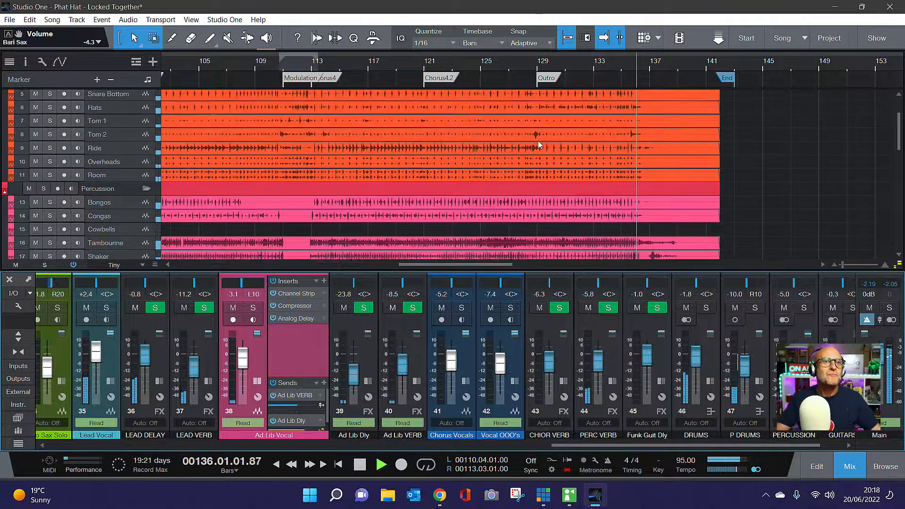
pyautogui.scroll(-3, 561, 122)
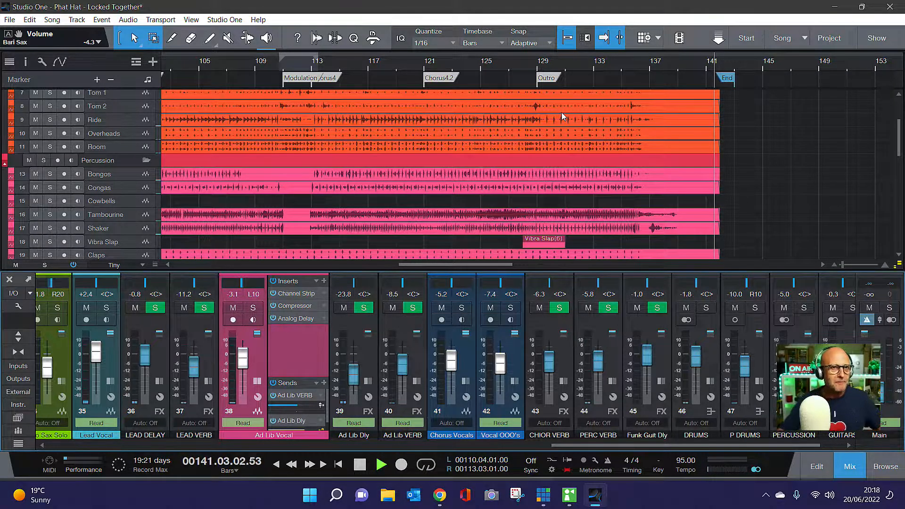
pyautogui.click(357, 466)
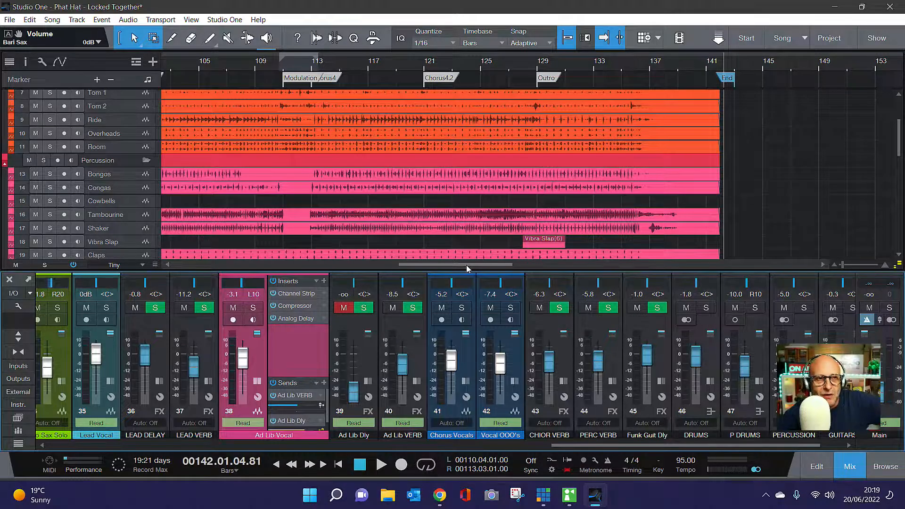
# - Enlarge the mix console and raise the Ad Lib Vocal channel to -2.5 dB
pyautogui.moveTo(464, 272); pyautogui.dragTo(437, 66)
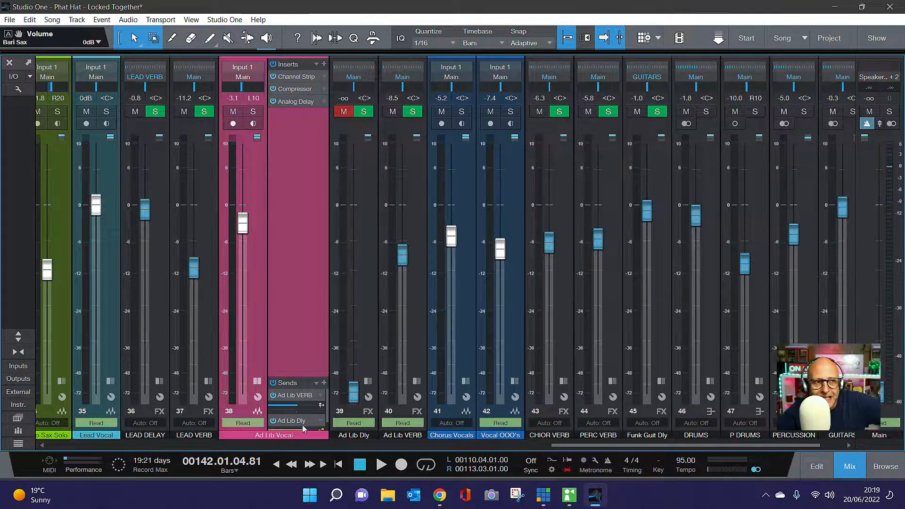
pyautogui.hscroll(1, 289, 365)
pyautogui.scroll(5, 282, 339)
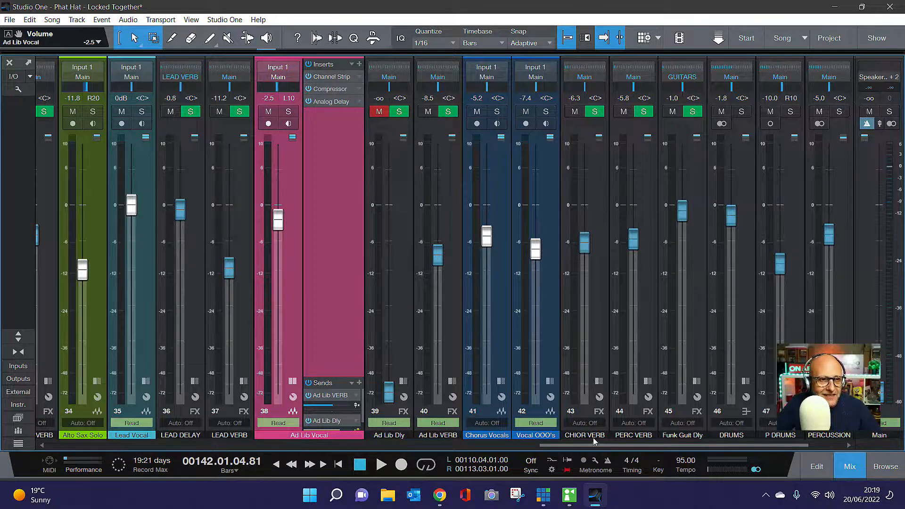
# - Show the inserts of the Lead Vocal and LEAD VERB channels, with the Lead Vocal's LEAD DELAY send at -6.3 dB, and shrink the console again
pyautogui.moveTo(590, 444); pyautogui.dragTo(401, 383)
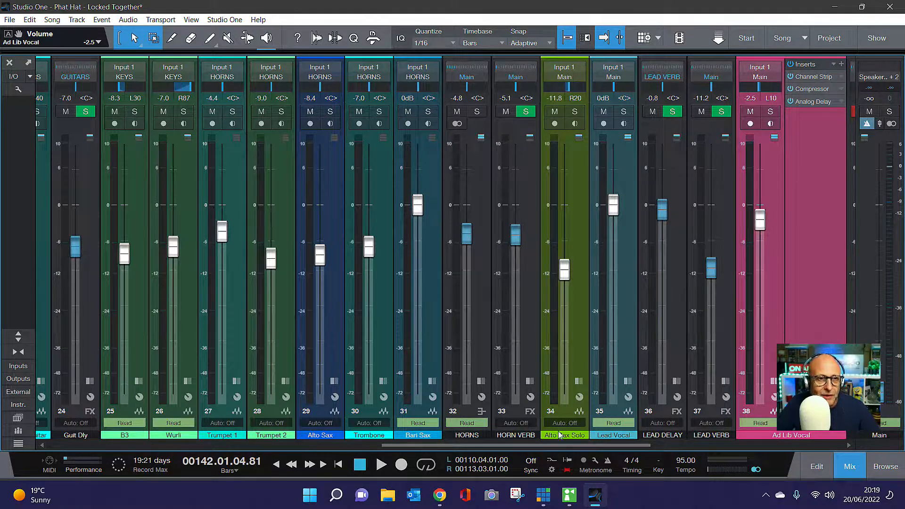
pyautogui.moveTo(564, 446); pyautogui.dragTo(599, 458)
pyautogui.click(522, 229)
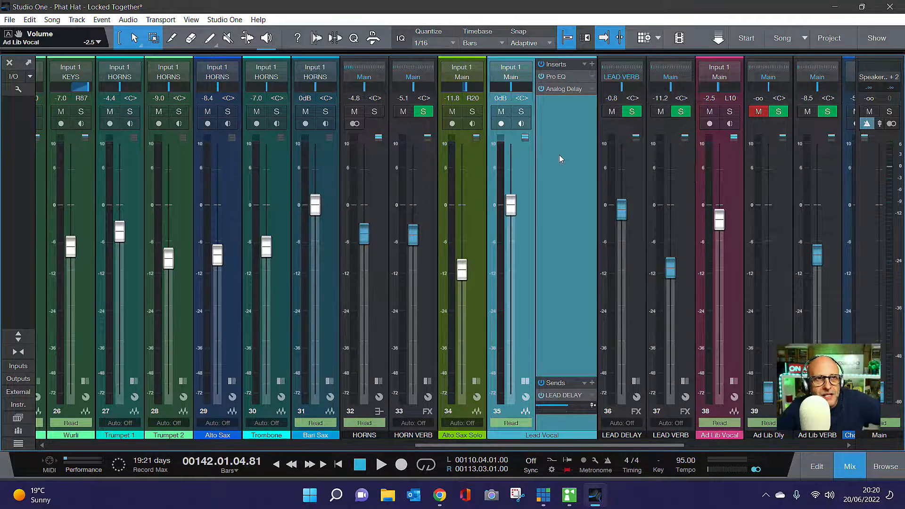
pyautogui.moveTo(564, 406); pyautogui.dragTo(568, 413)
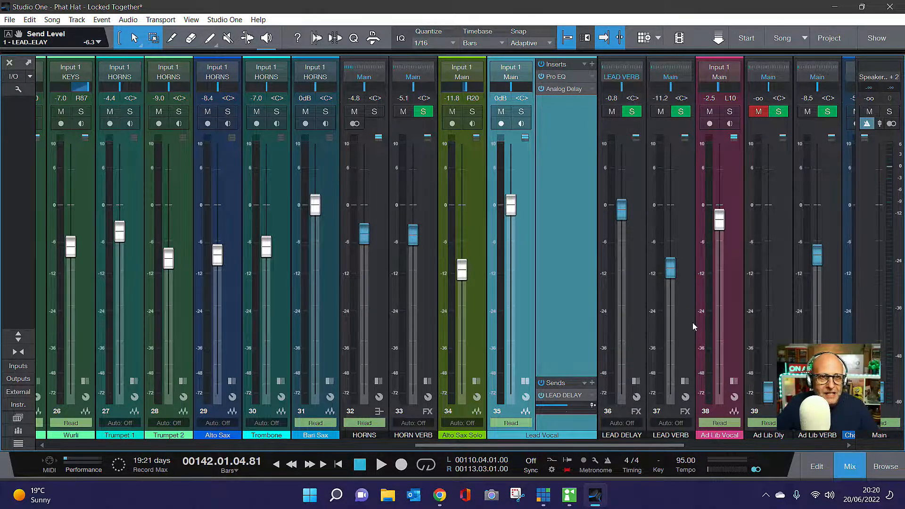
pyautogui.click(684, 293)
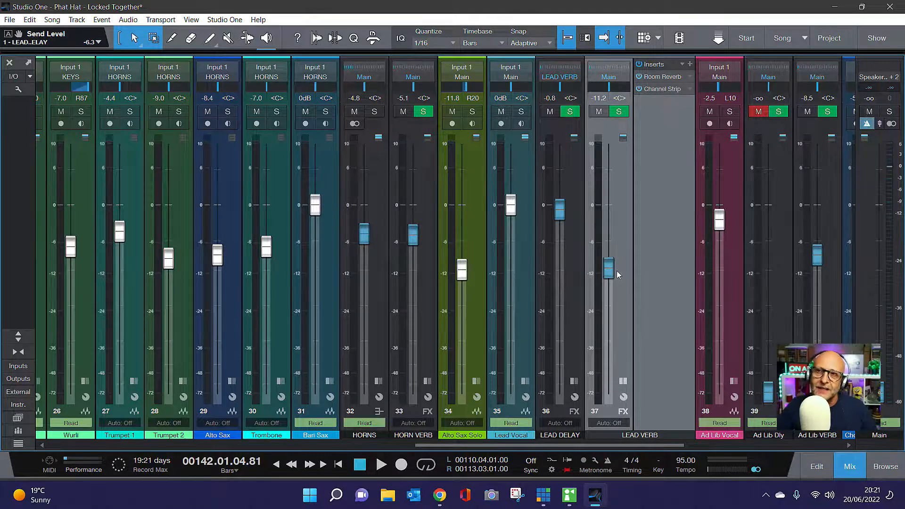
pyautogui.moveTo(390, 55); pyautogui.dragTo(391, 349)
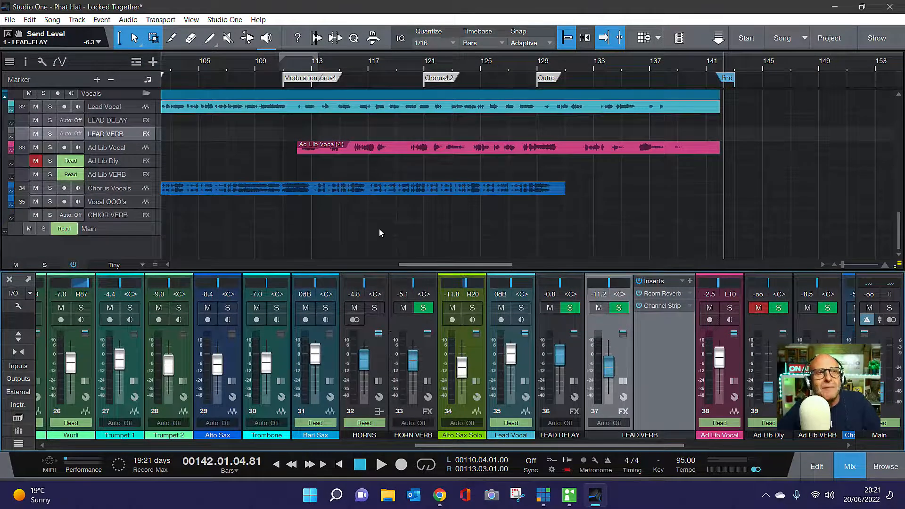
# - Look through the whole track list, from the vocals up to the drums and back down to the horns and lead vocal
pyautogui.scroll(10, 367, 205)
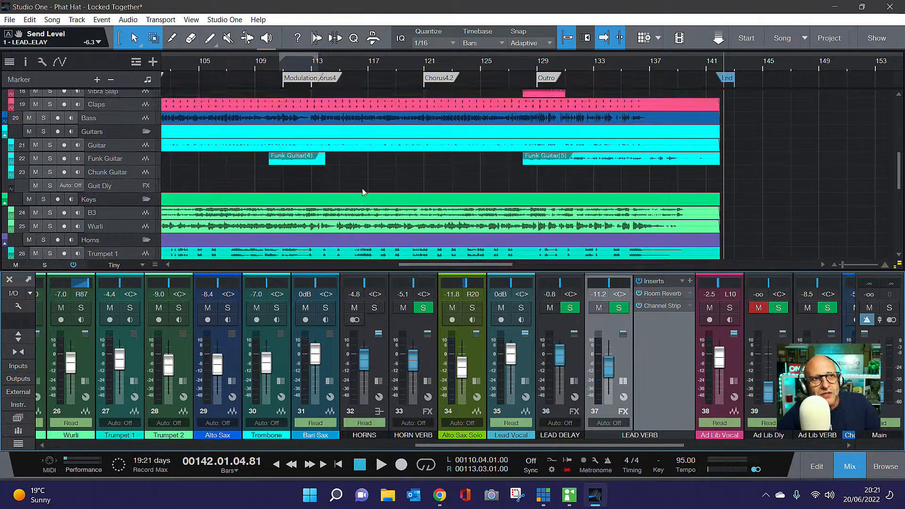
pyautogui.scroll(10, 276, 160)
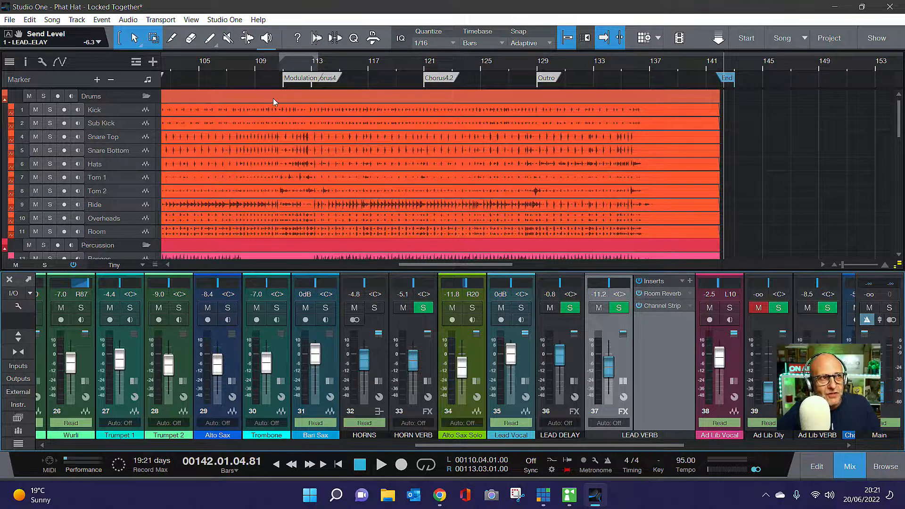
pyautogui.scroll(-5, 292, 109)
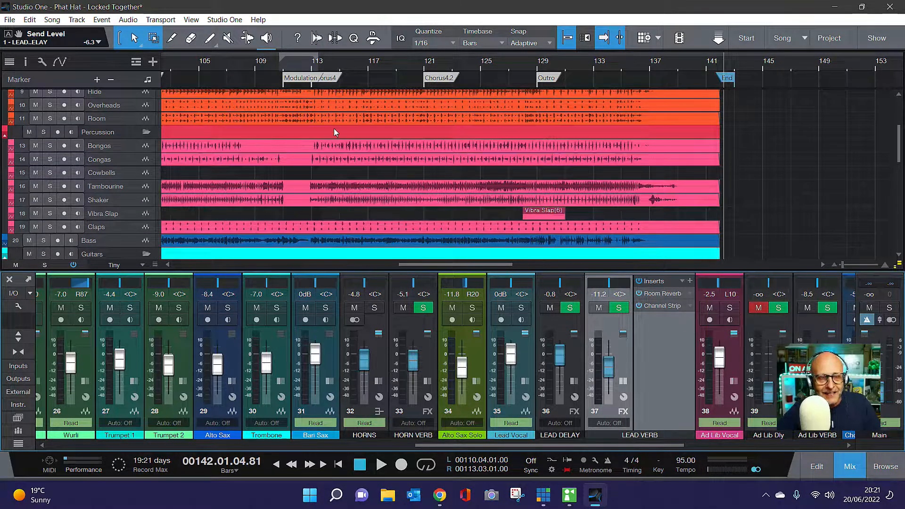
pyautogui.scroll(5, 335, 132)
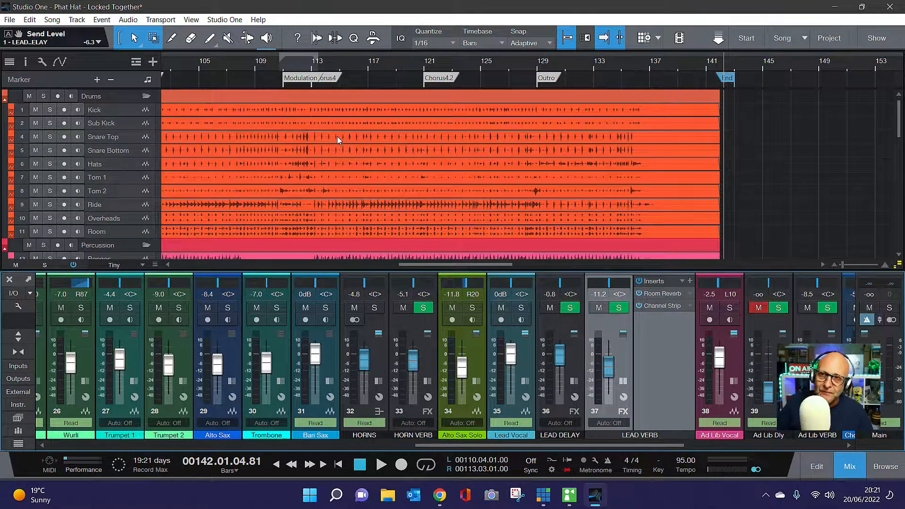
pyautogui.scroll(-10, 335, 146)
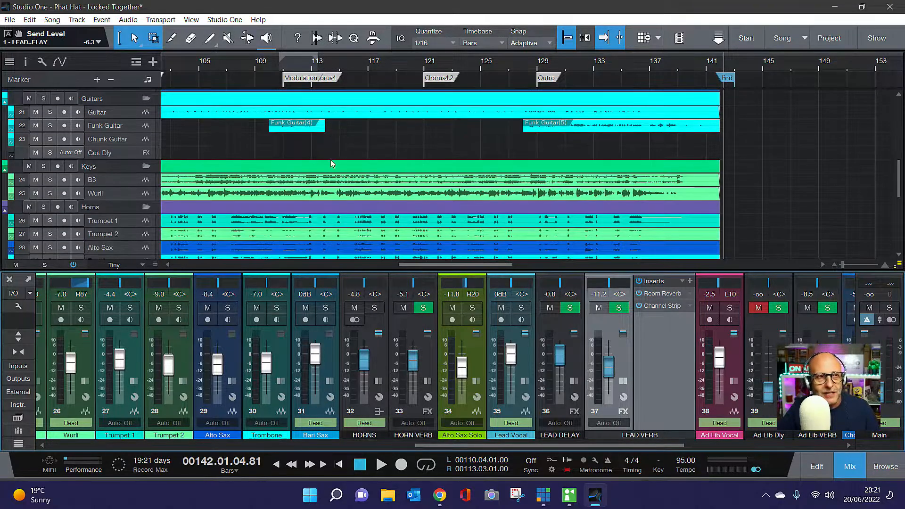
pyautogui.scroll(-10, 330, 160)
pyautogui.scroll(-4, 343, 190)
pyautogui.scroll(8, 340, 188)
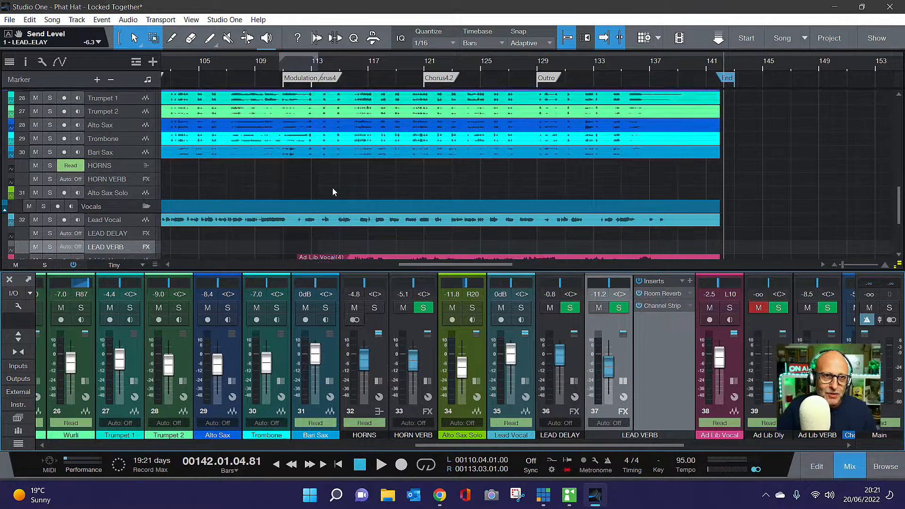
# - Return the playhead to the start of the song and hide the mix console to view the tracks at full height
pyautogui.click(338, 465)
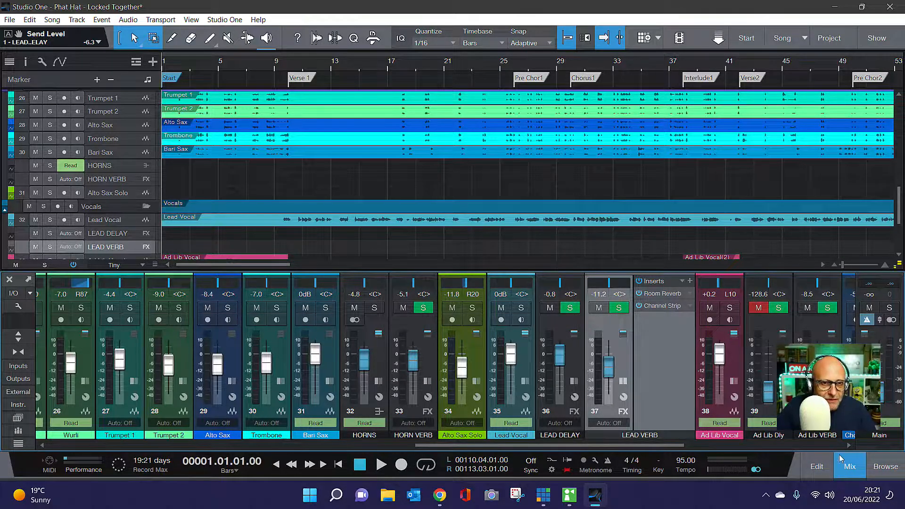
pyautogui.click(851, 469)
pyautogui.scroll(10, 338, 225)
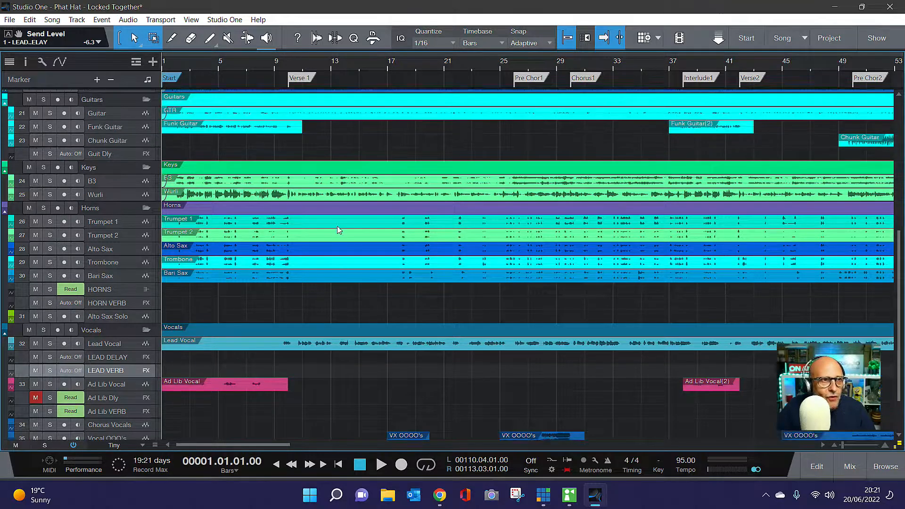
pyautogui.scroll(-5, 344, 217)
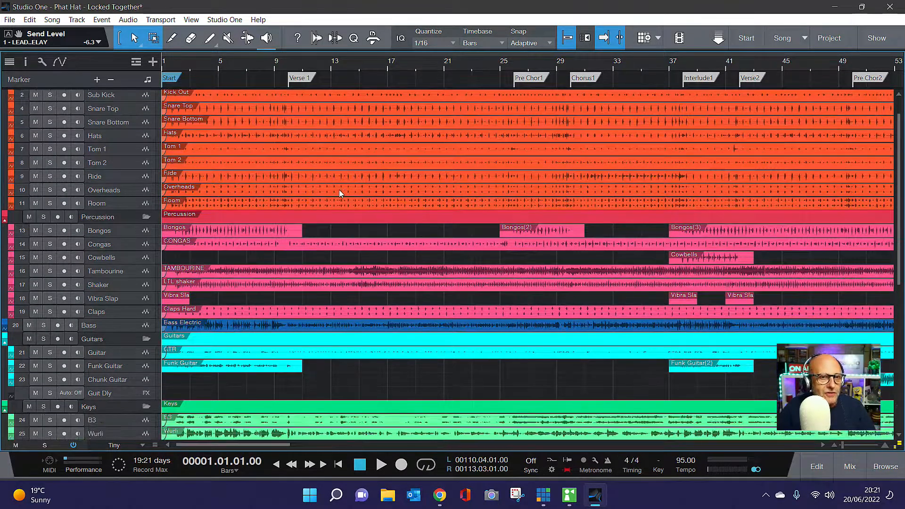
# - Play the song from the start and audition the Kick and Sub Kick tracks in solo, one after the other
pyautogui.scroll(4, 338, 189)
pyautogui.scroll(1, 339, 193)
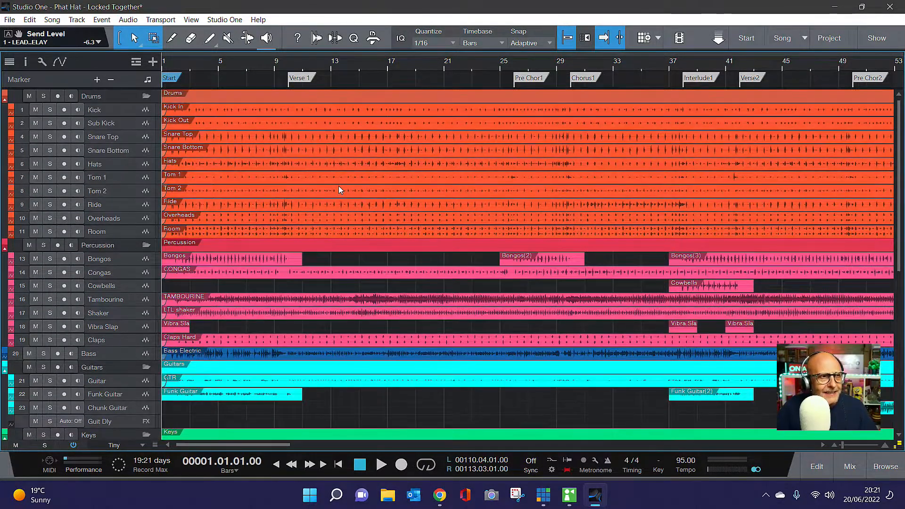
pyautogui.click(381, 465)
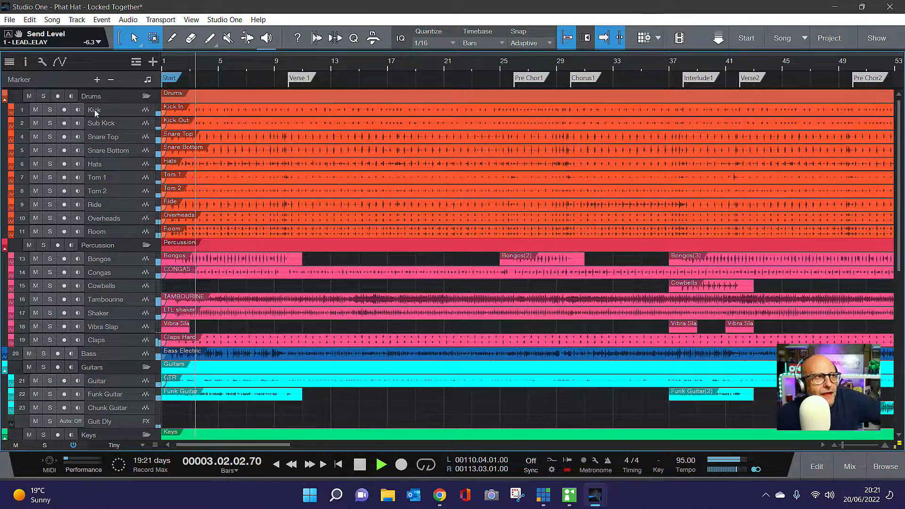
pyautogui.click(51, 112)
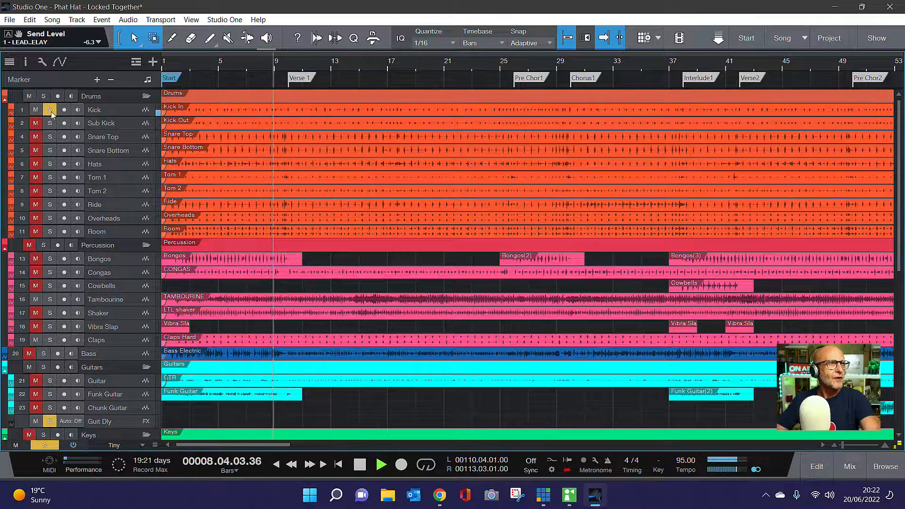
pyautogui.click(50, 110)
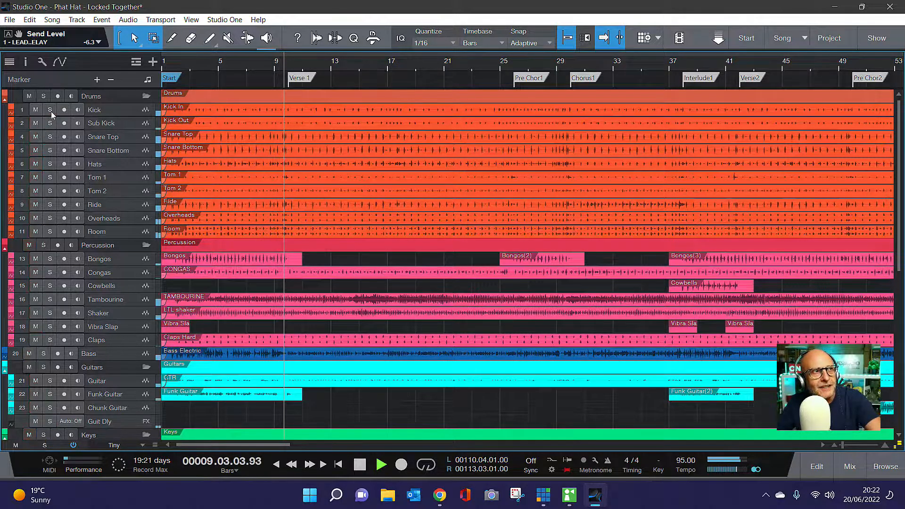
pyautogui.click(50, 124)
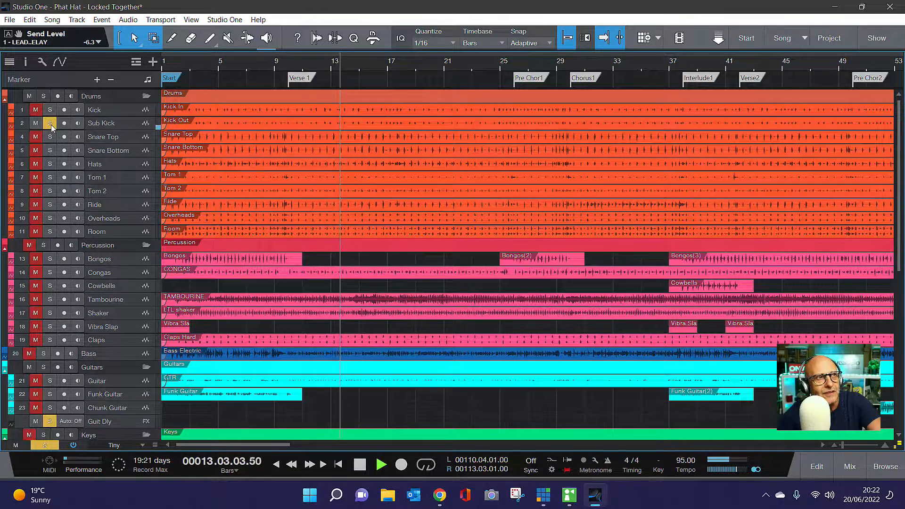
pyautogui.click(51, 125)
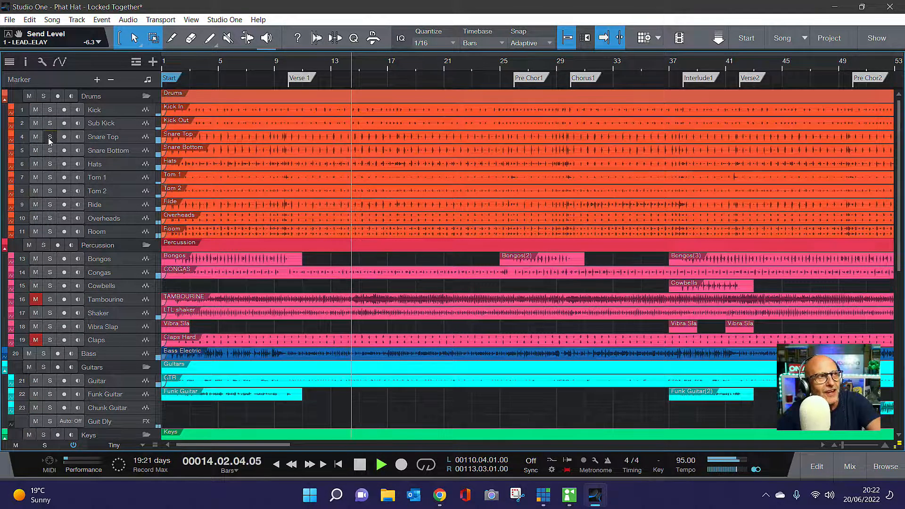
# - Audition the Snare Top and Snare Bottom tracks in solo, returning to the full mix after each
pyautogui.click(50, 139)
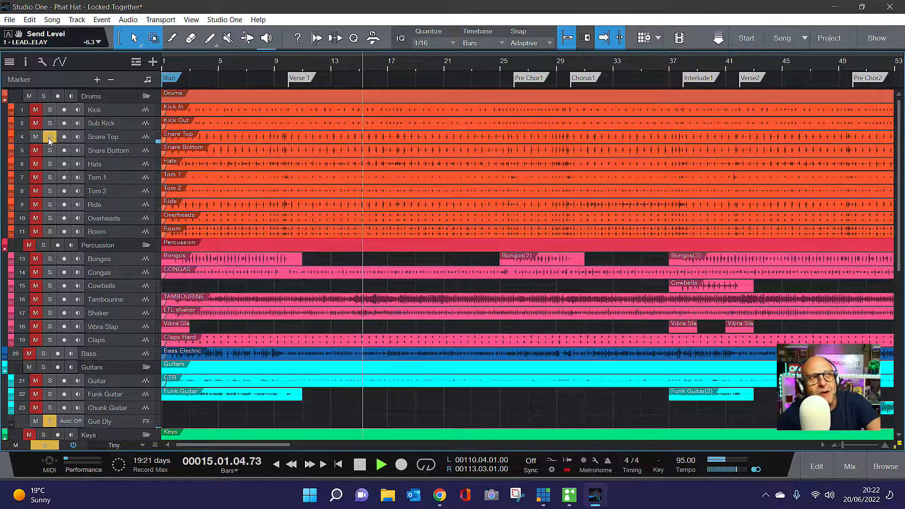
pyautogui.click(51, 138)
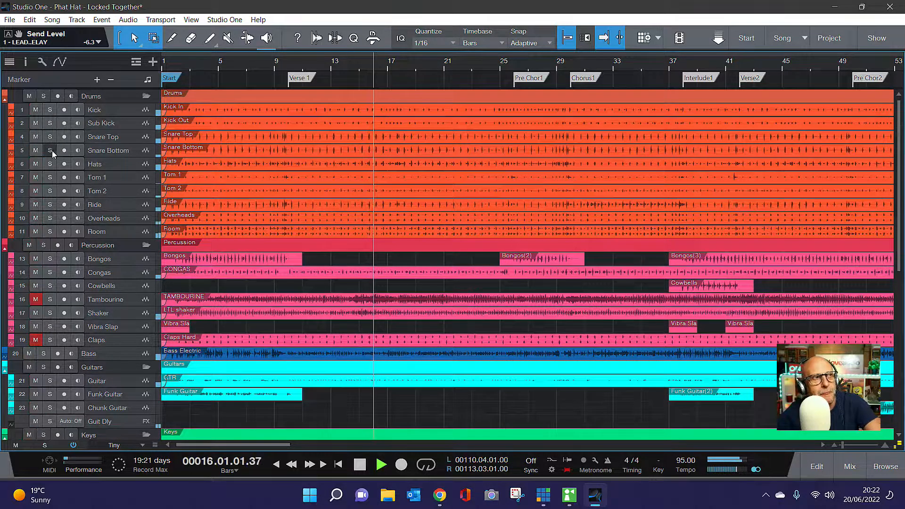
pyautogui.click(49, 150)
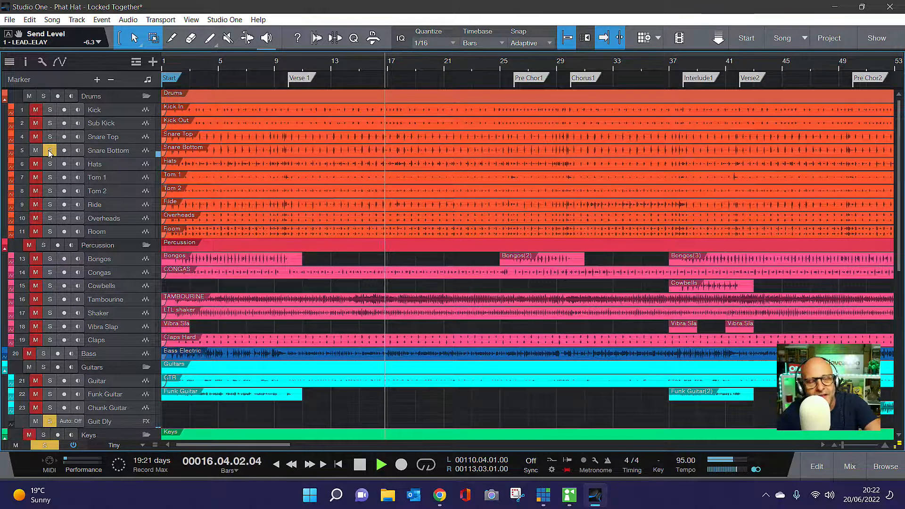
pyautogui.click(49, 151)
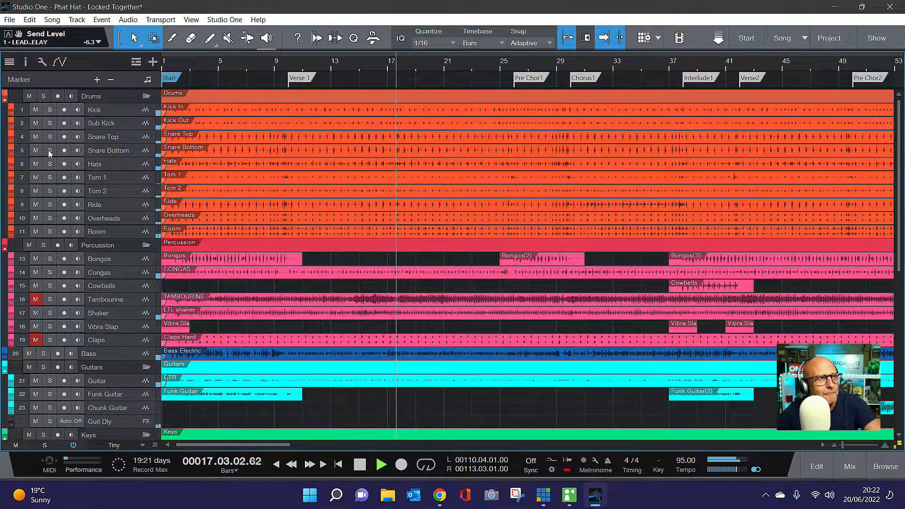
# - Audition the Hats, Tom 1 and Tom 2 tracks in solo during playback, releasing each solo again
pyautogui.click(49, 164)
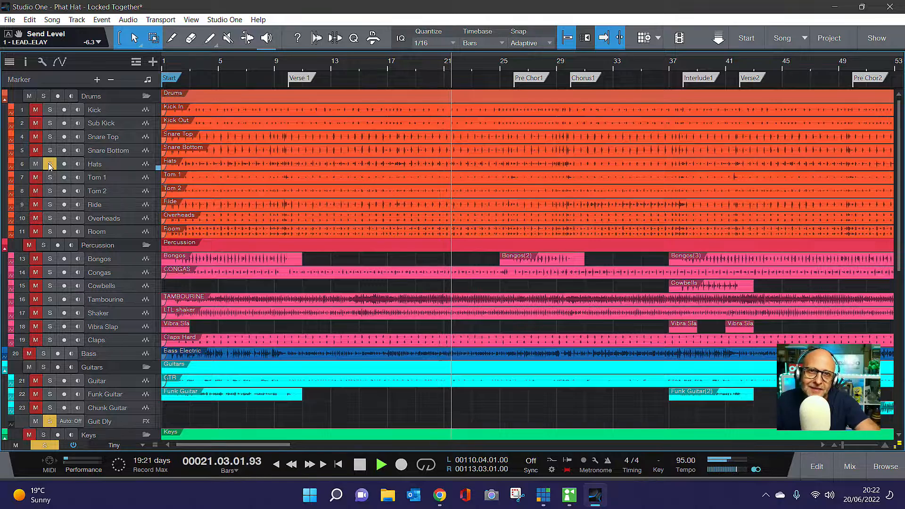
pyautogui.click(50, 165)
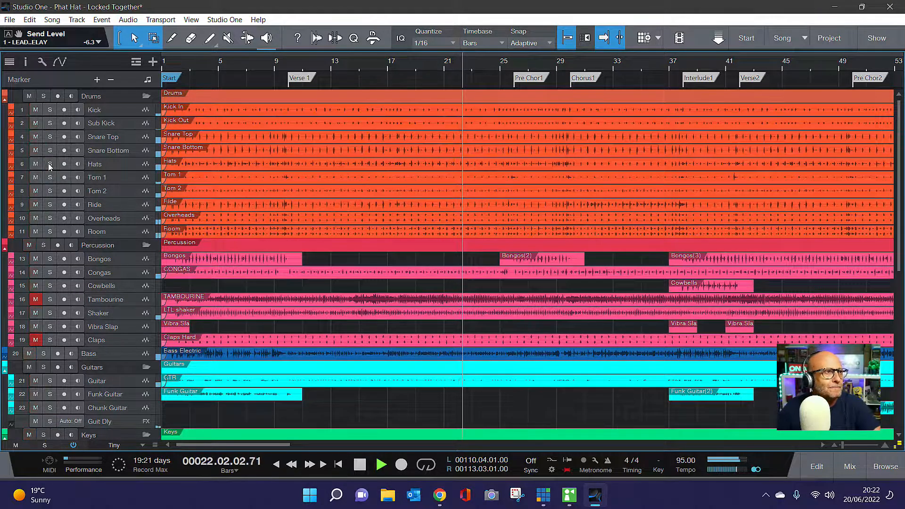
pyautogui.click(50, 178)
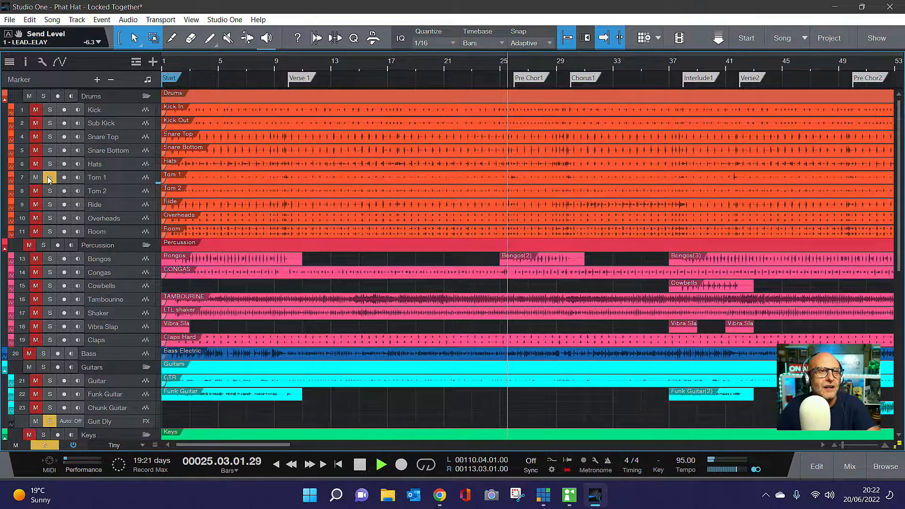
pyautogui.click(49, 177)
pyautogui.click(50, 190)
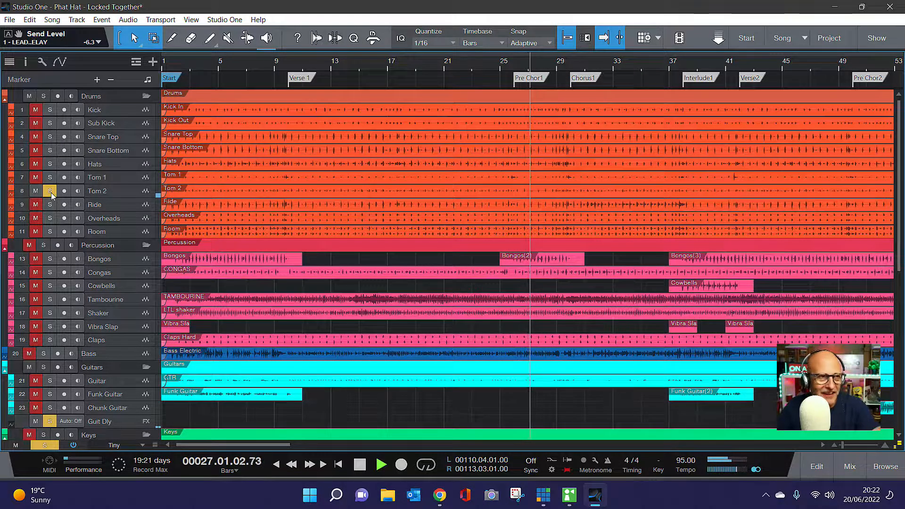
pyautogui.click(50, 191)
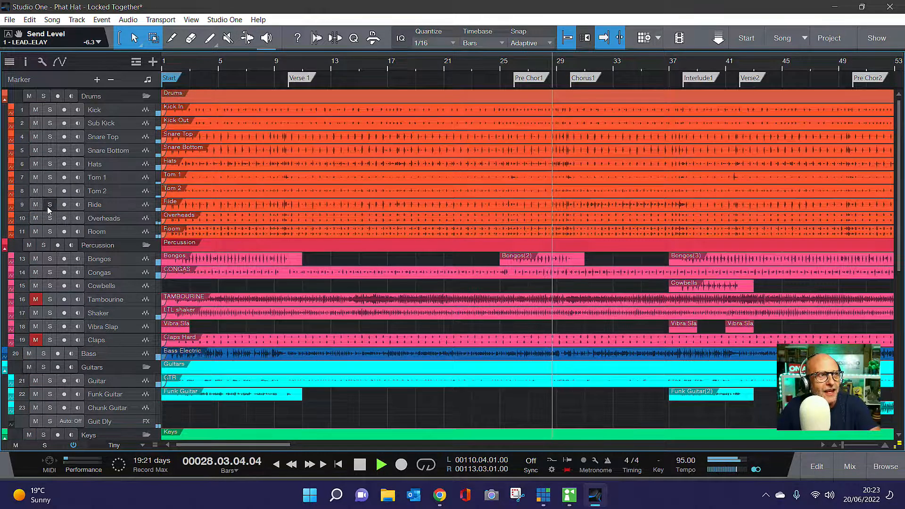
# - Audition the Ride, the Overheads twice, and the Room track in solo, releasing each solo again
pyautogui.click(50, 204)
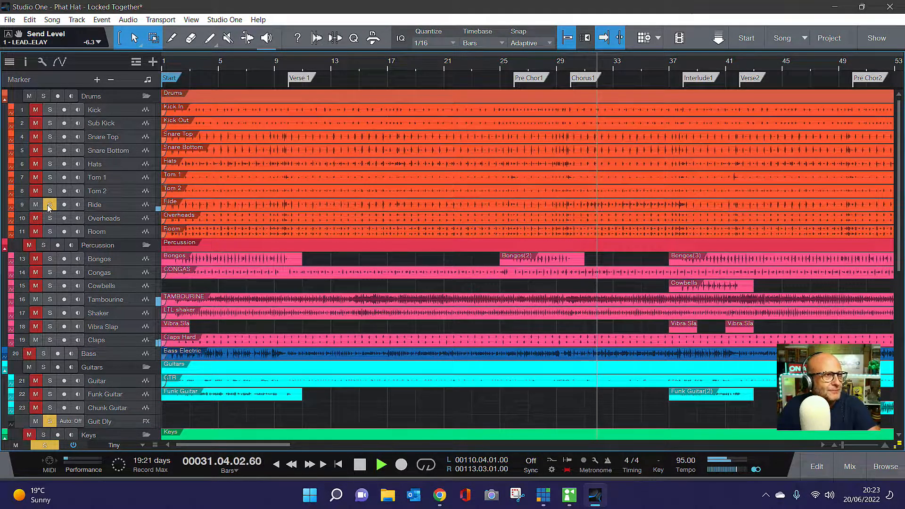
pyautogui.click(50, 205)
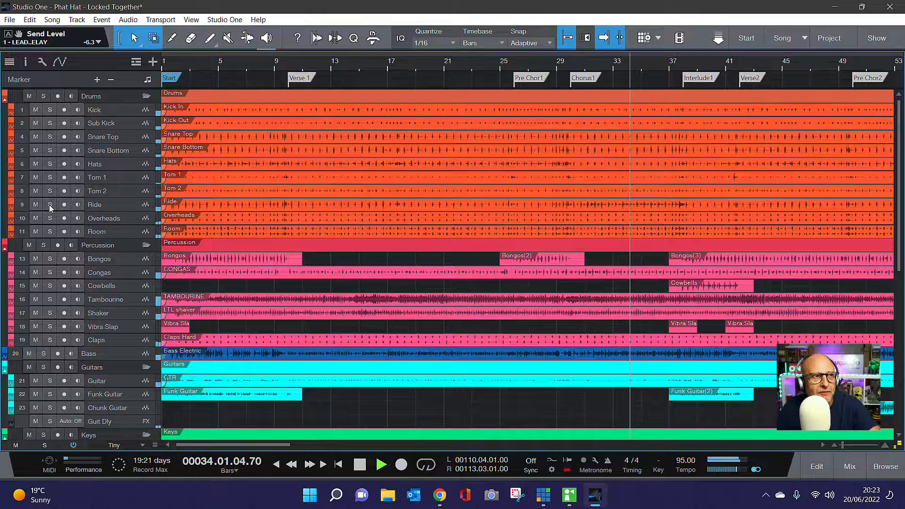
pyautogui.click(50, 219)
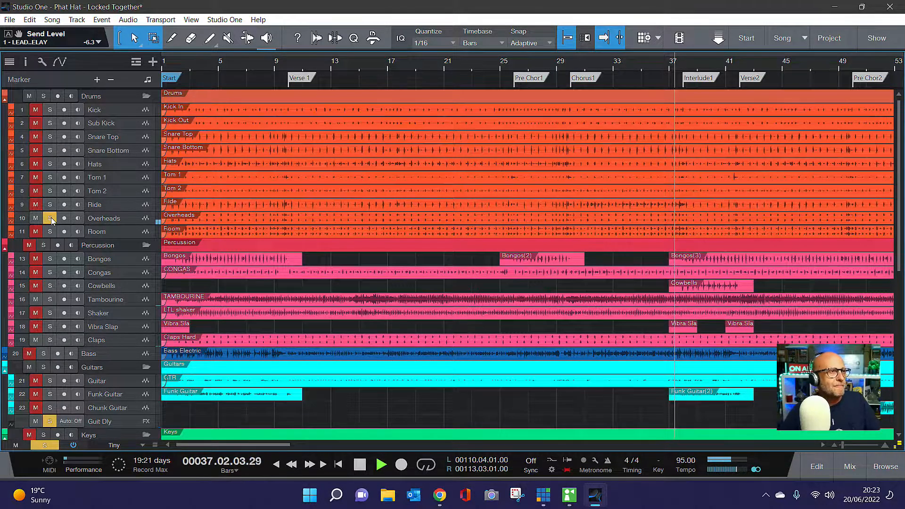
pyautogui.click(50, 218)
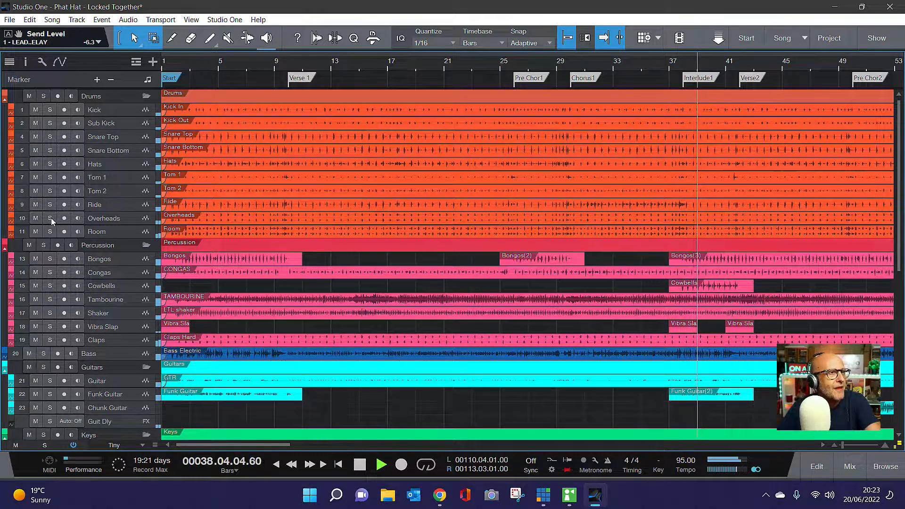
pyautogui.click(50, 218)
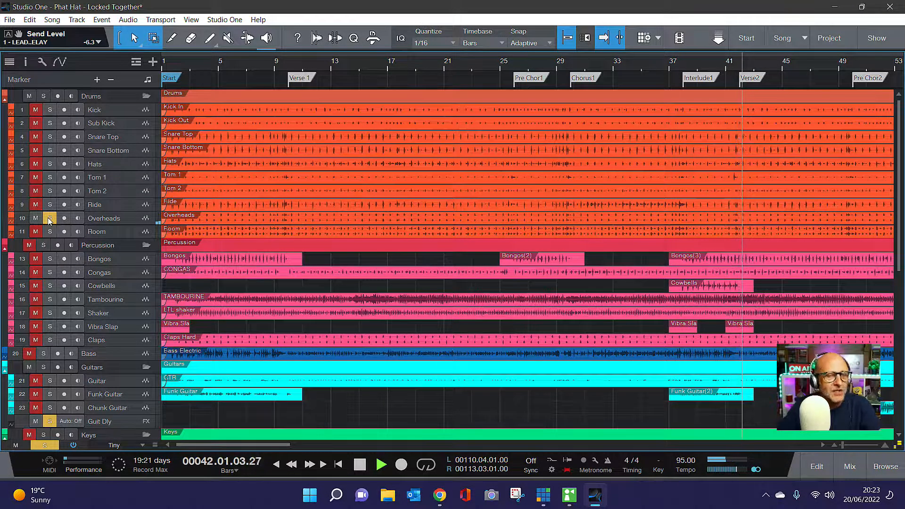
pyautogui.click(49, 219)
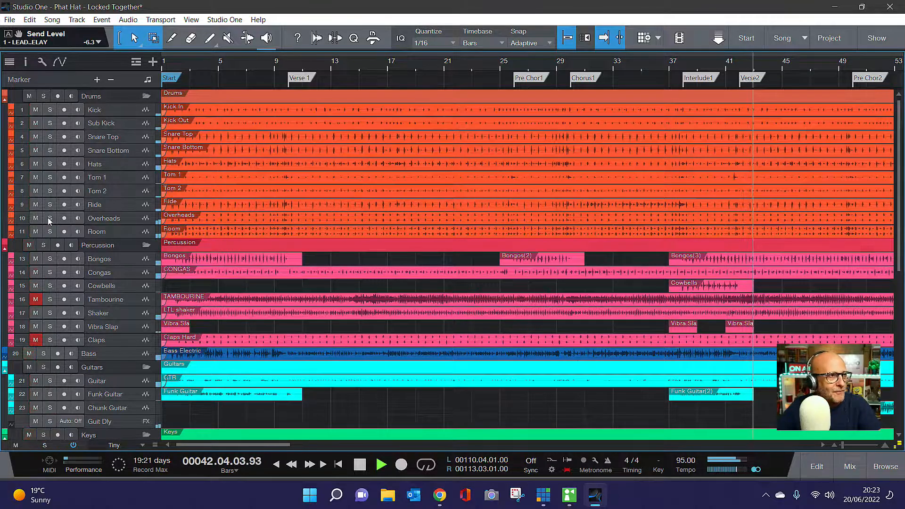
pyautogui.click(50, 232)
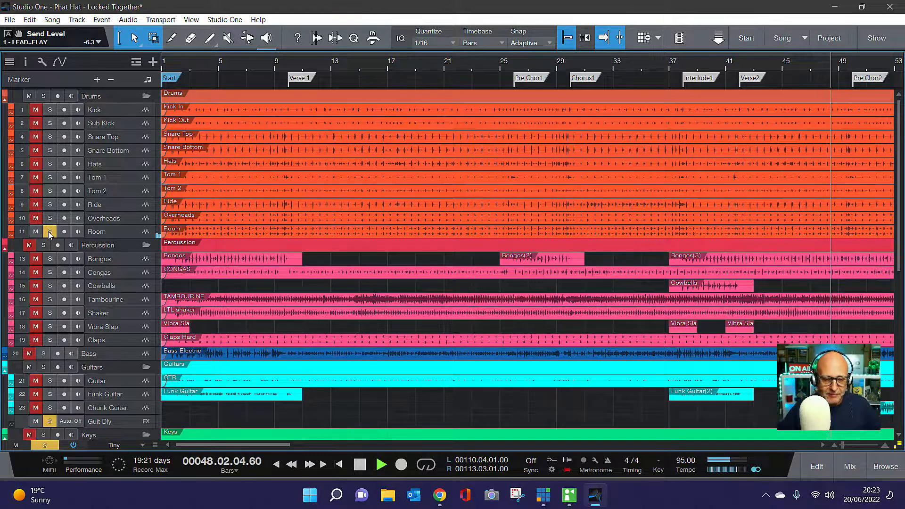
pyautogui.click(50, 232)
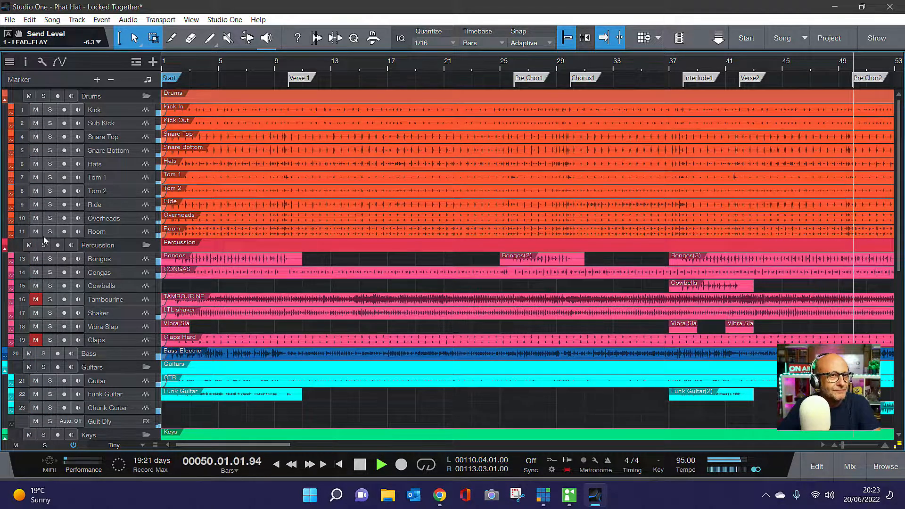
# - Audition the Bongos, Congas and Tambourine percussion tracks in solo, one after the other, against the full song overview
pyautogui.scroll(-3, 421, 61)
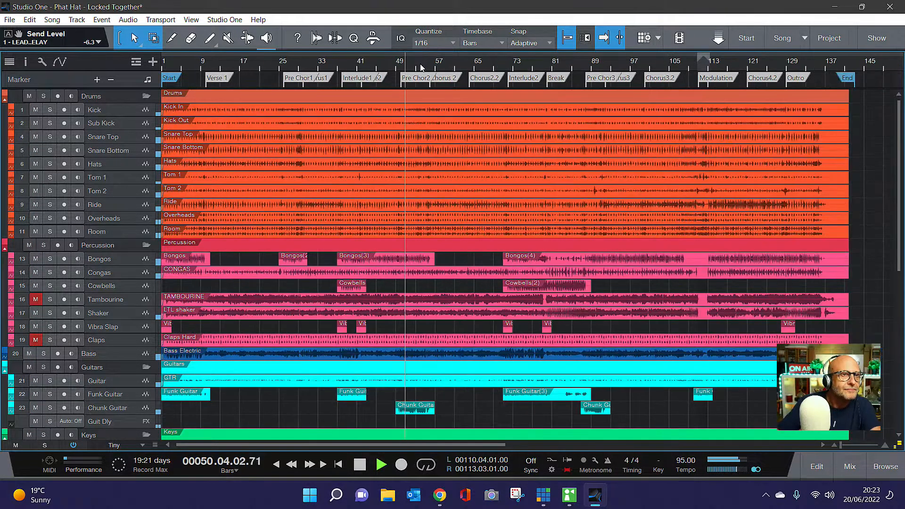
pyautogui.click(51, 260)
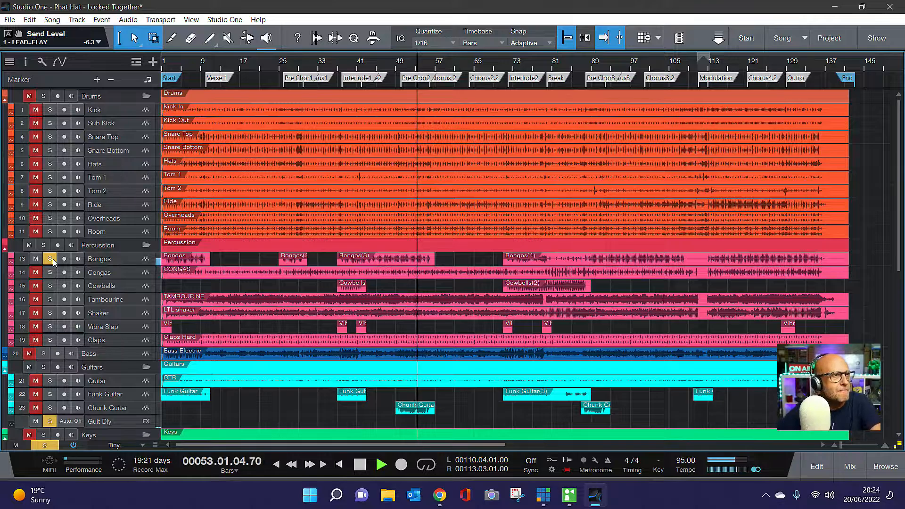
pyautogui.click(50, 259)
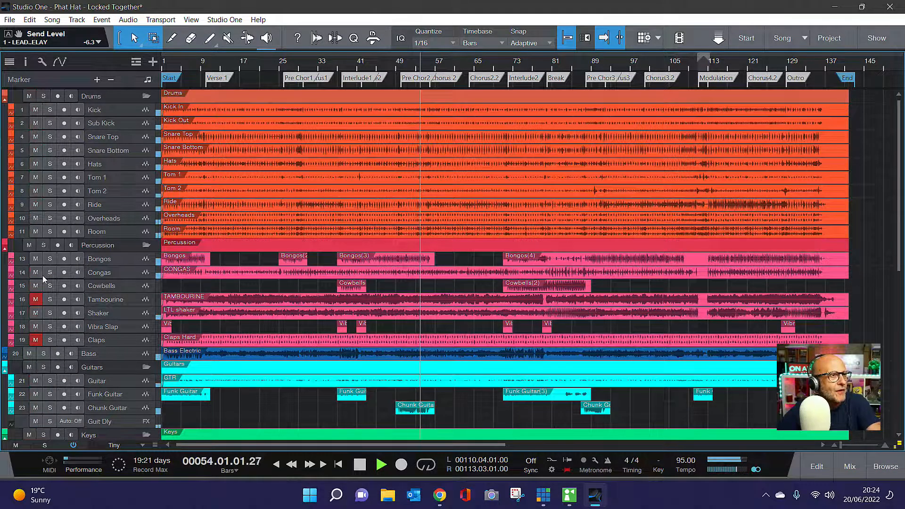
pyautogui.click(51, 274)
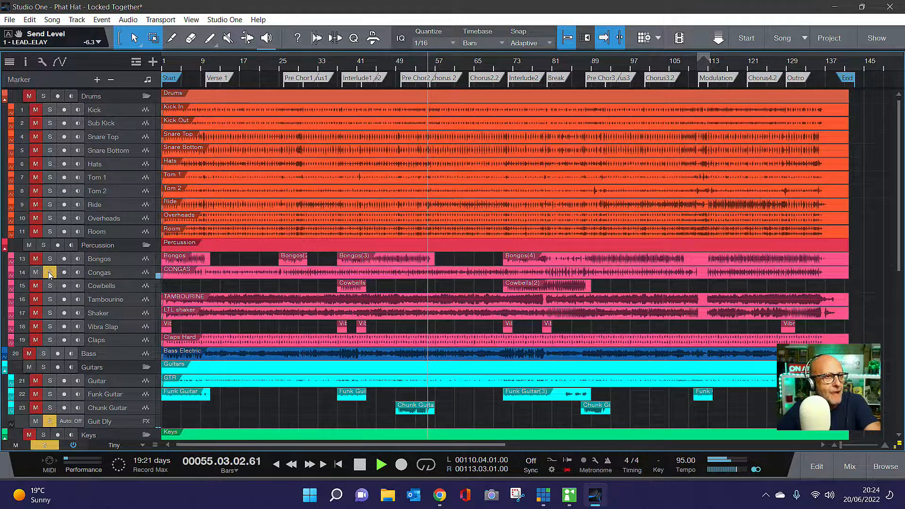
pyautogui.click(50, 274)
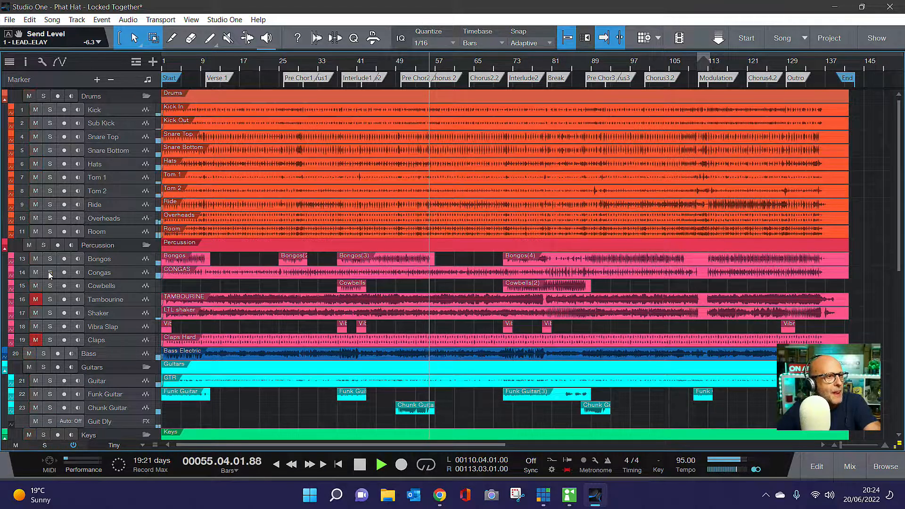
pyautogui.click(50, 299)
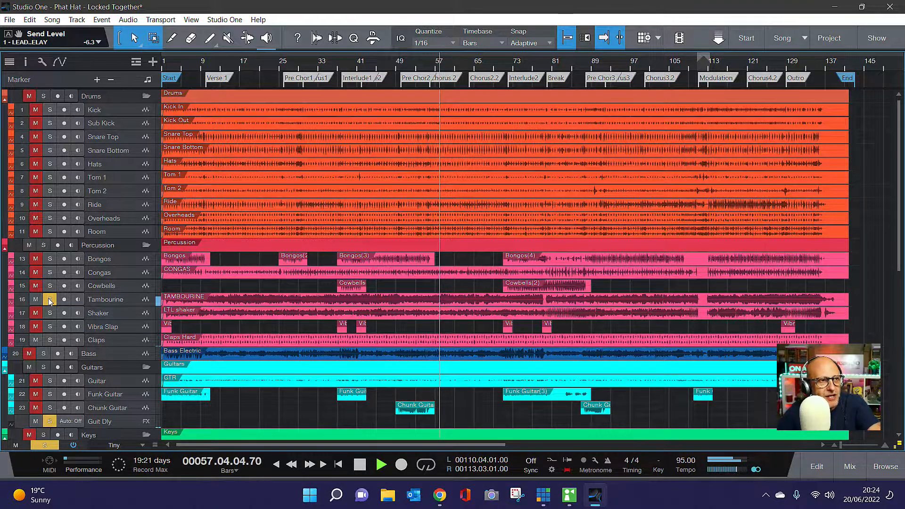
pyautogui.click(49, 300)
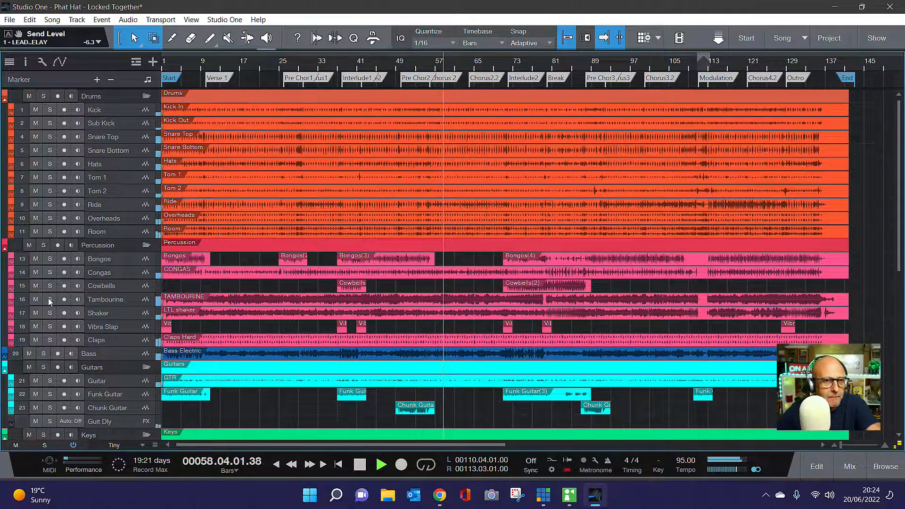
# - Show the mix console and lower the Tambourine channel's volume to -6.8 dB
pyautogui.click(850, 467)
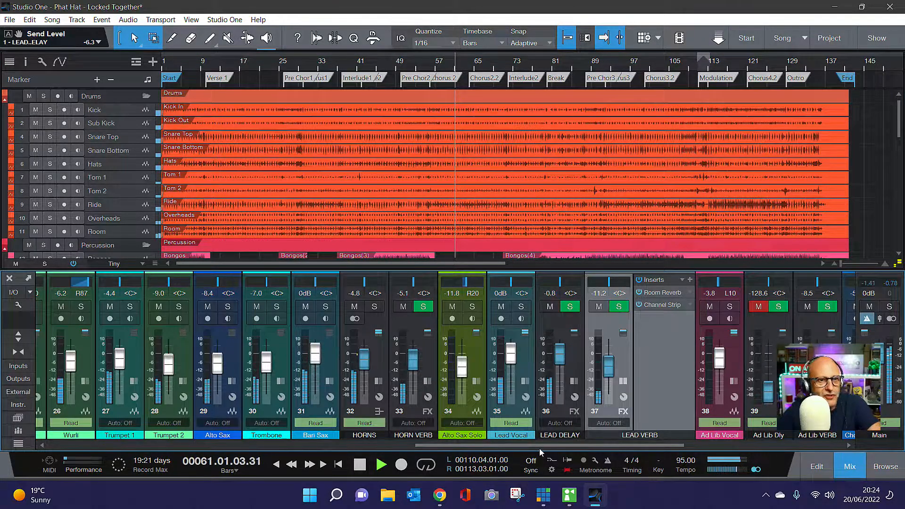
pyautogui.moveTo(538, 448); pyautogui.dragTo(299, 466)
pyautogui.hscroll(-2, 302, 439)
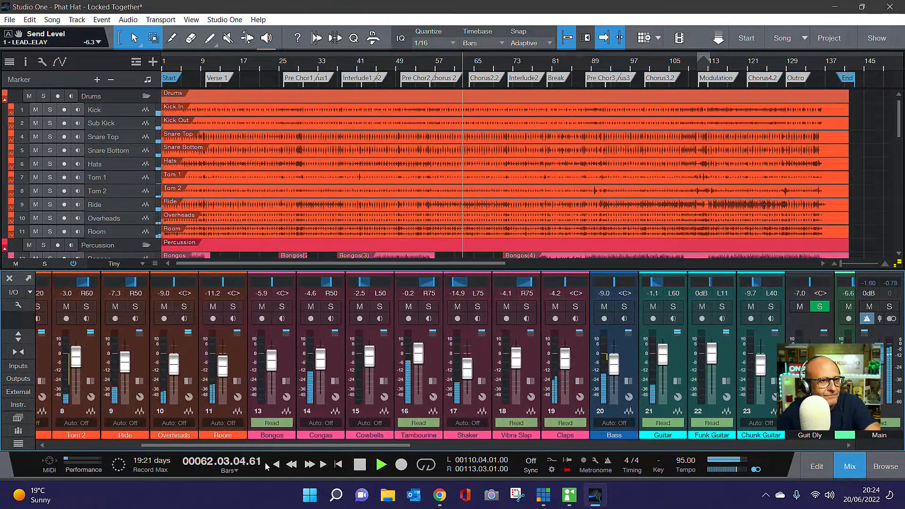
pyautogui.moveTo(422, 355); pyautogui.dragTo(417, 361)
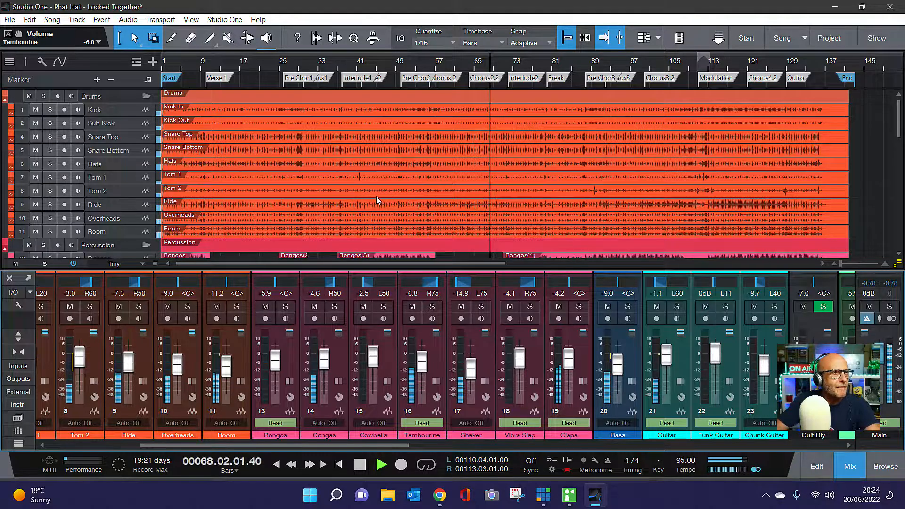
# - Check the Tambourine track briefly in solo and bring back the full mix
pyautogui.scroll(-6, 371, 198)
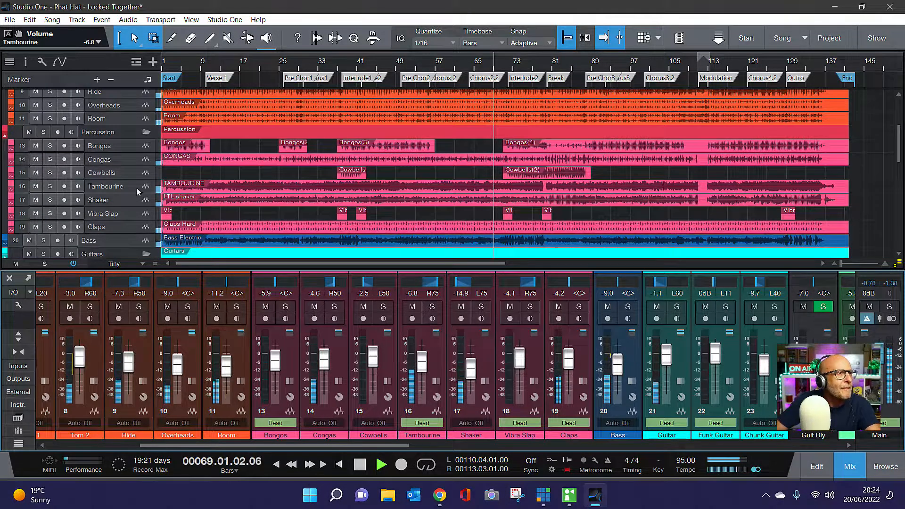
pyautogui.click(50, 187)
pyautogui.click(52, 188)
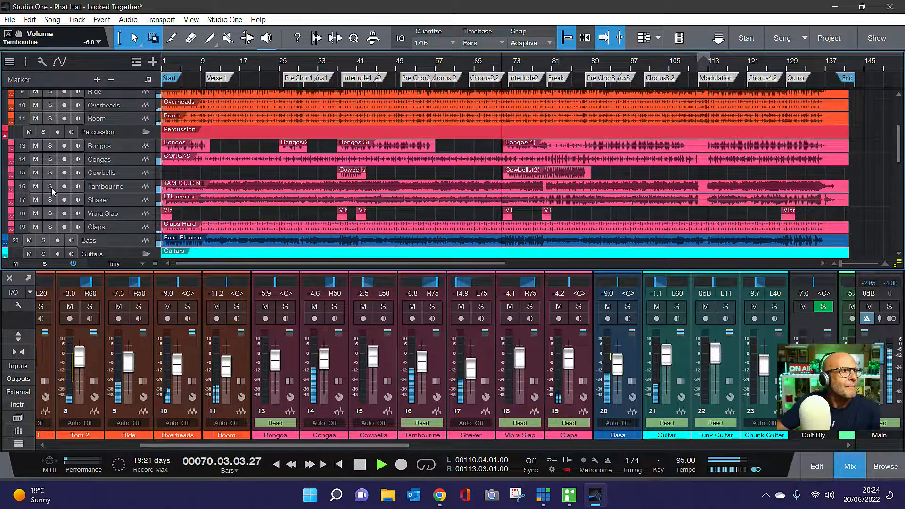
# - Audition the Shaker track in solo, then the Vibra Slap with playback moved back to bar 70, releasing each solo again
pyautogui.click(50, 200)
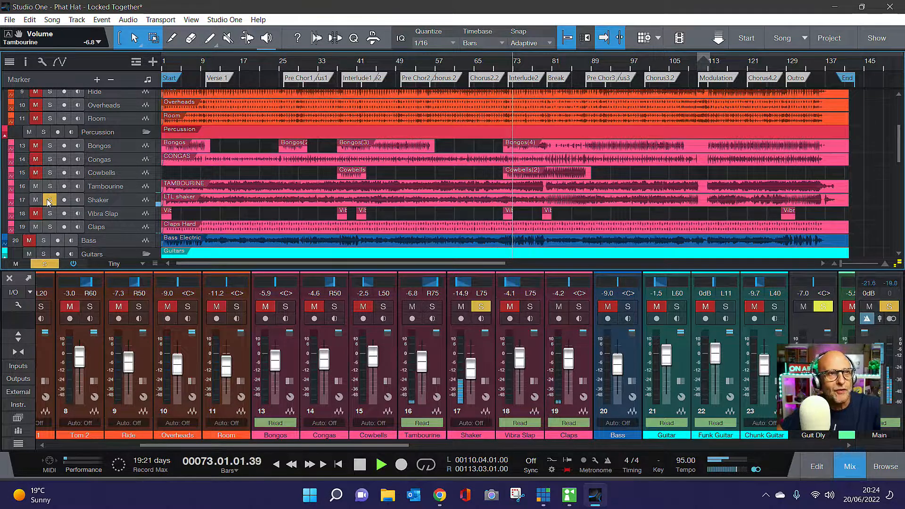
pyautogui.click(49, 200)
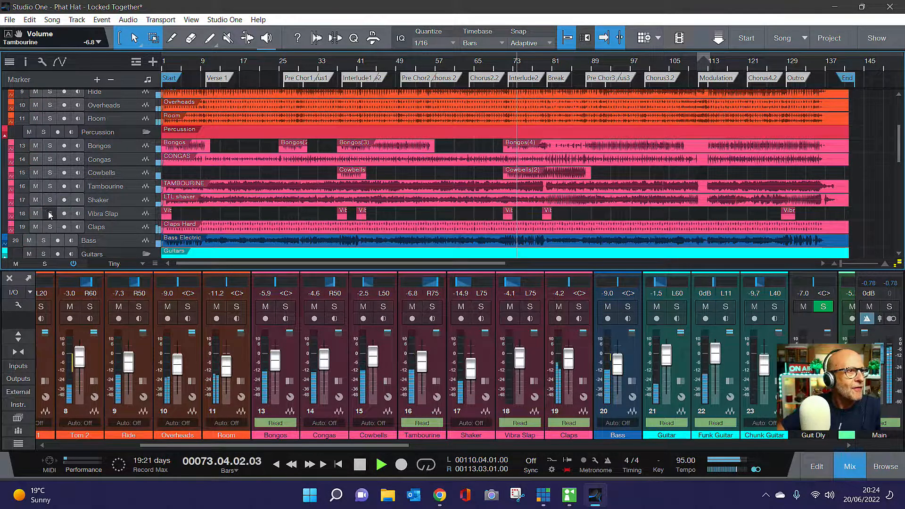
pyautogui.click(50, 214)
pyautogui.click(50, 213)
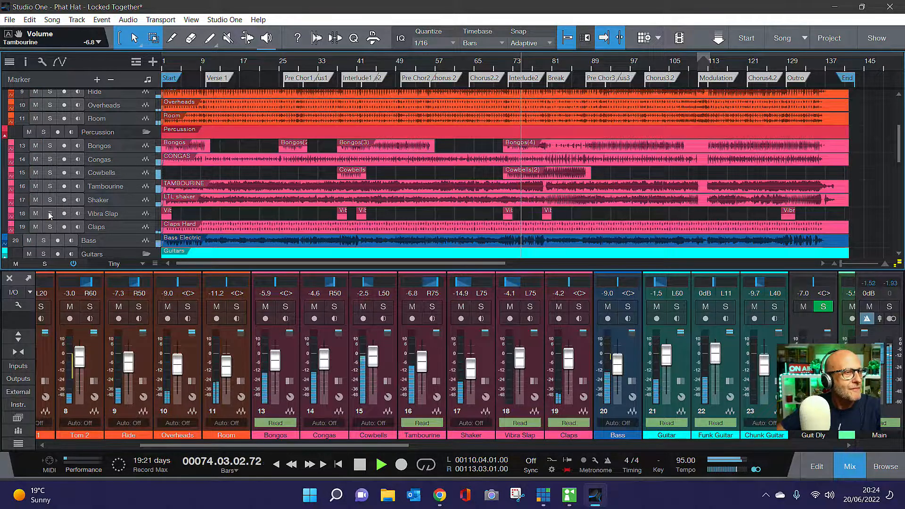
pyautogui.click(500, 64)
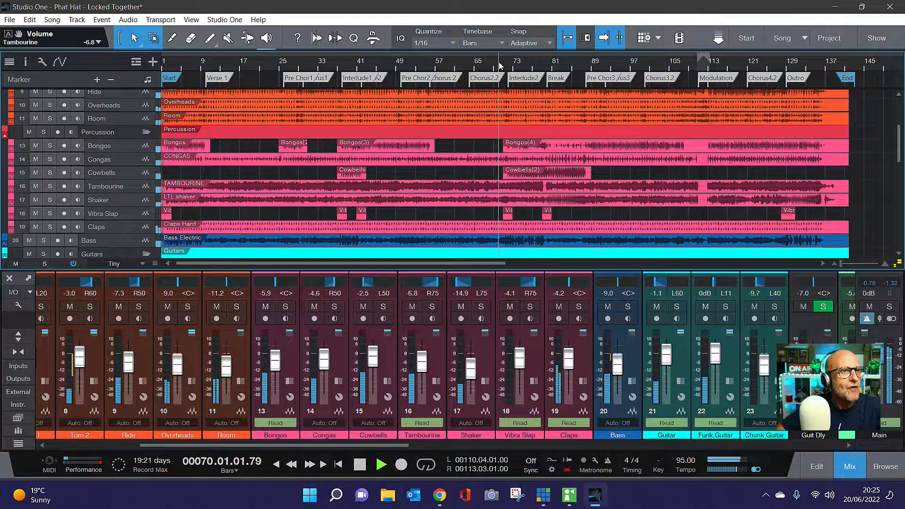
pyautogui.click(50, 213)
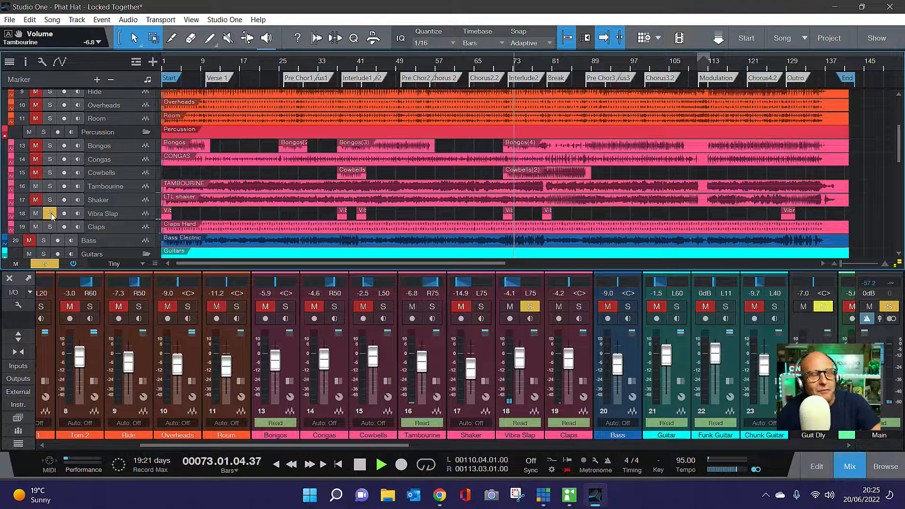
pyautogui.click(50, 213)
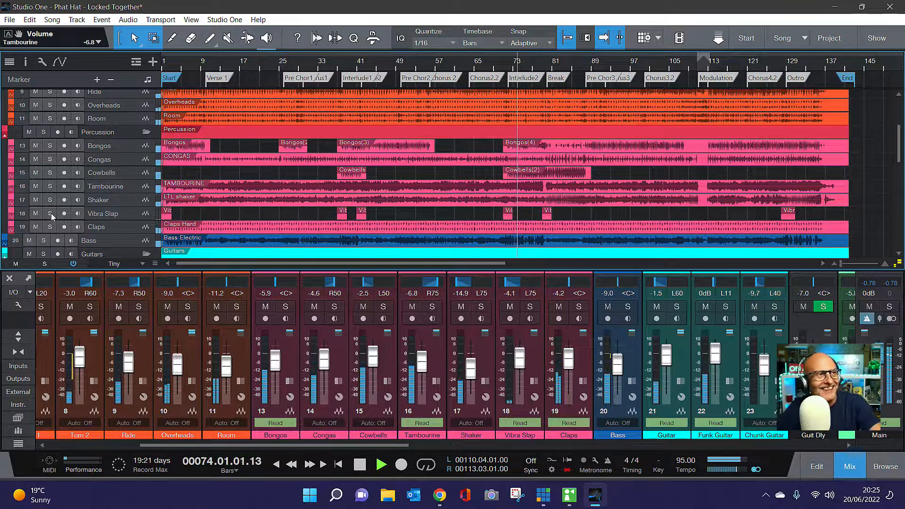
# - Audition the Claps track and the Bass track in solo, one after the other, releasing each solo again
pyautogui.click(50, 227)
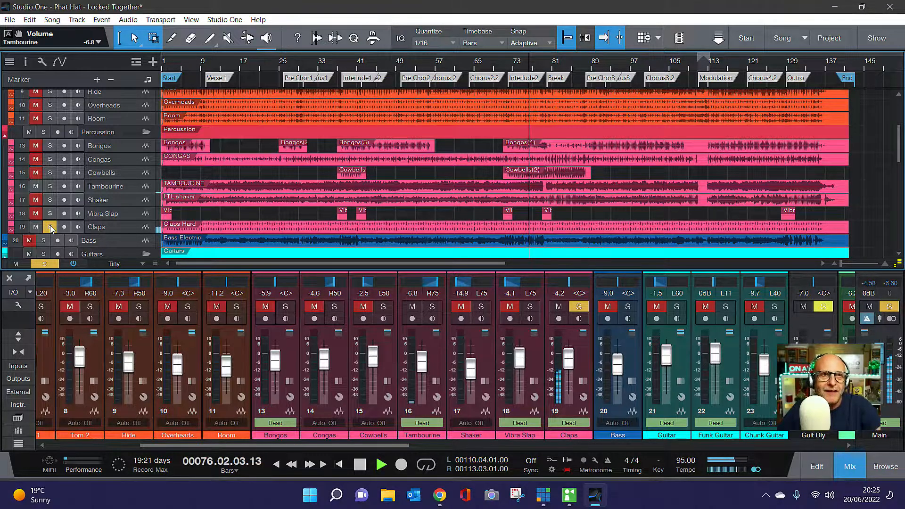
pyautogui.click(50, 226)
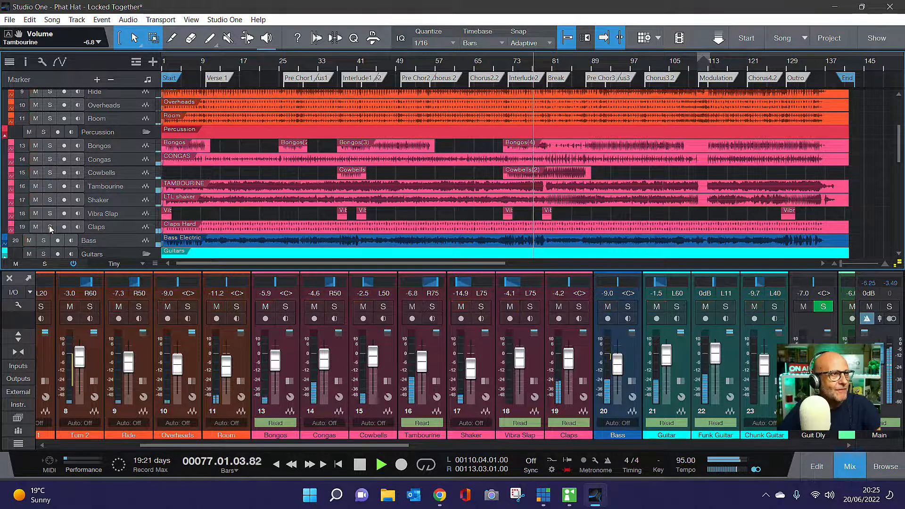
pyautogui.click(43, 240)
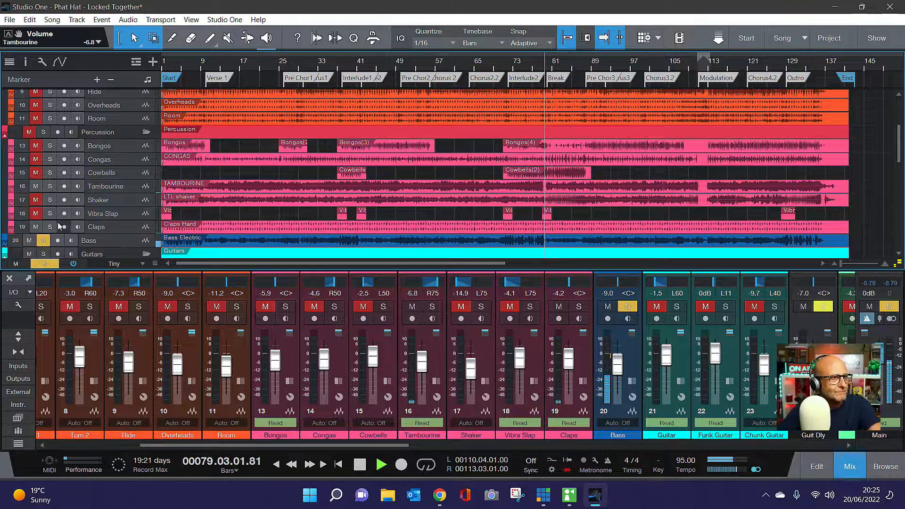
pyautogui.scroll(-5, 48, 222)
pyautogui.scroll(-3, 49, 216)
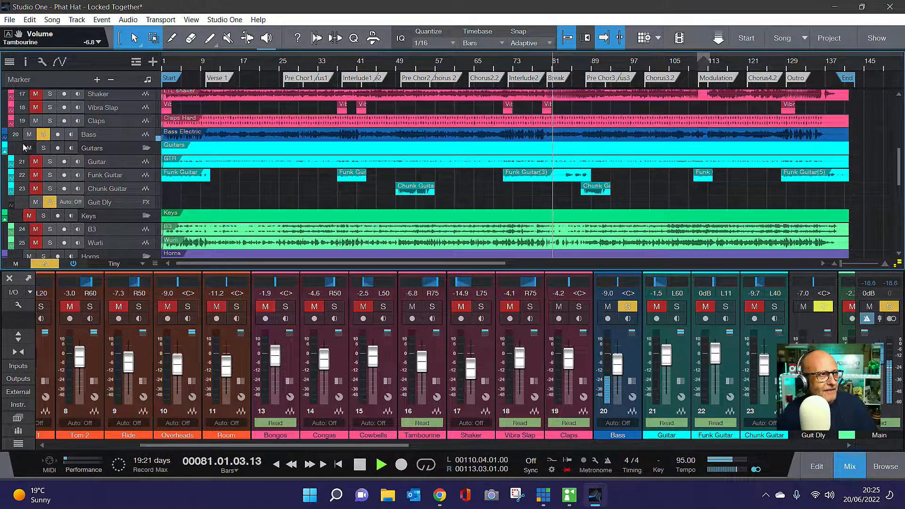
pyautogui.click(48, 135)
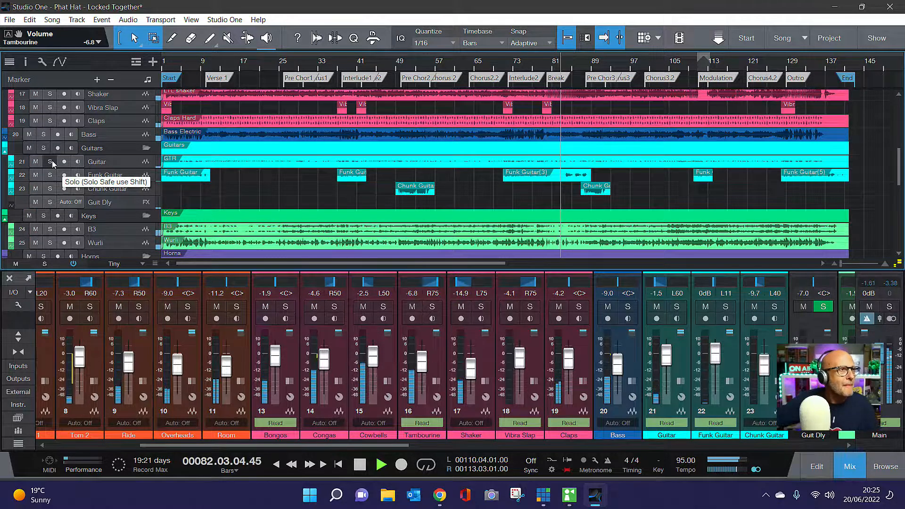
# - Audition the Guitar, Funk Guitar and Chunk Guitar tracks in solo, one after the other, releasing each solo again
pyautogui.click(52, 163)
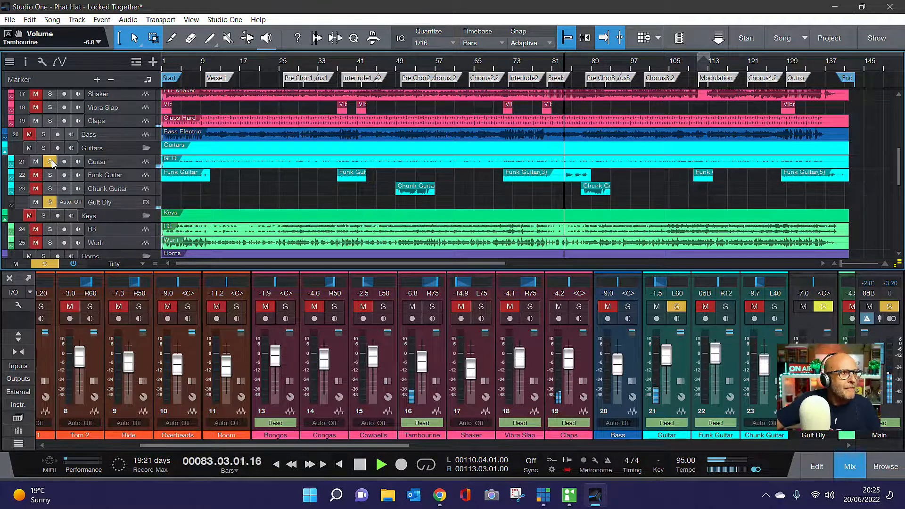
pyautogui.click(51, 162)
pyautogui.click(50, 175)
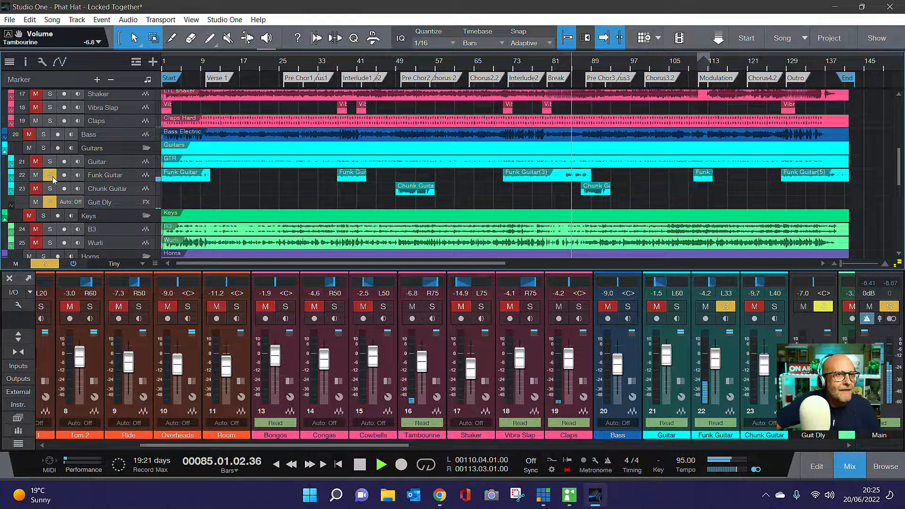
pyautogui.click(52, 177)
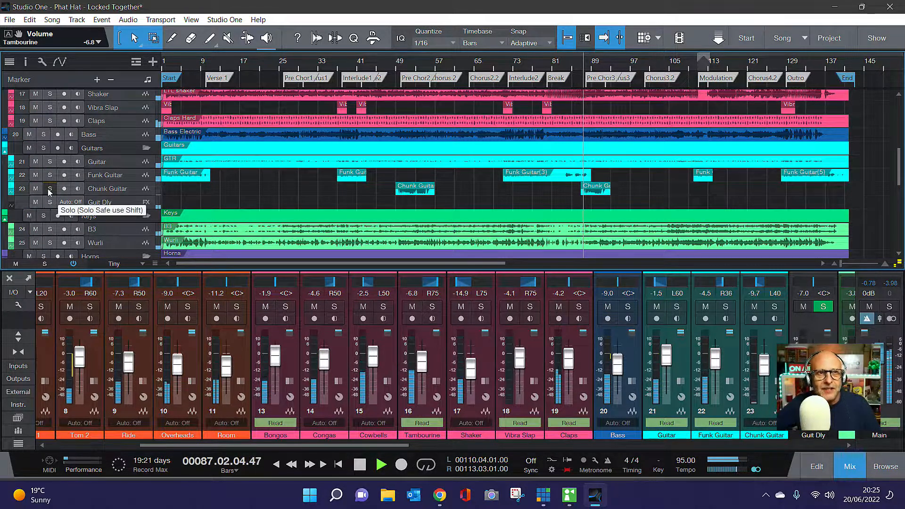
pyautogui.click(50, 189)
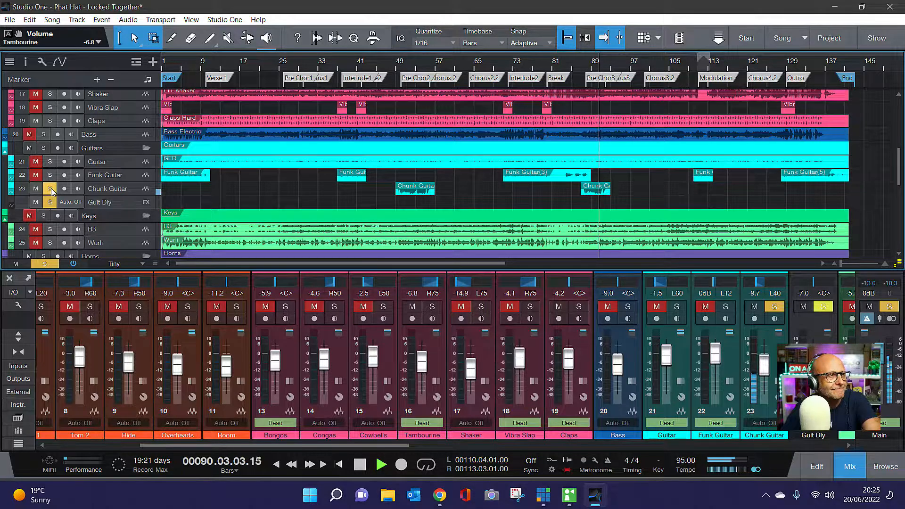
pyautogui.click(50, 188)
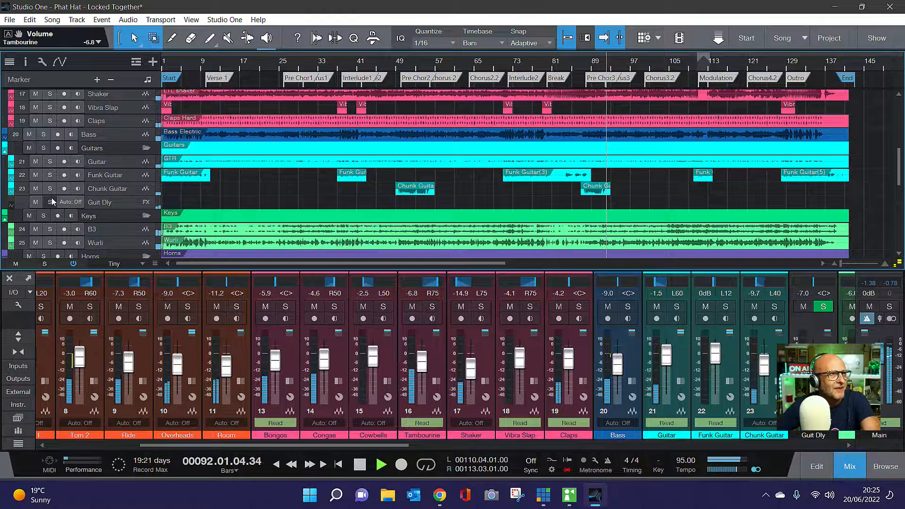
# - Audition the B3 and Wurli keys tracks in solo, one after the other, and bring back the full mix
pyautogui.click(50, 230)
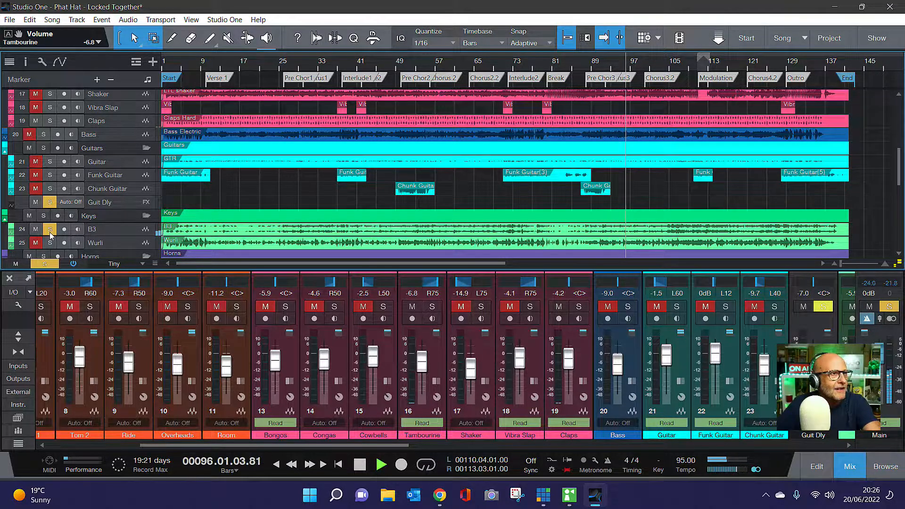
pyautogui.click(50, 229)
pyautogui.click(50, 243)
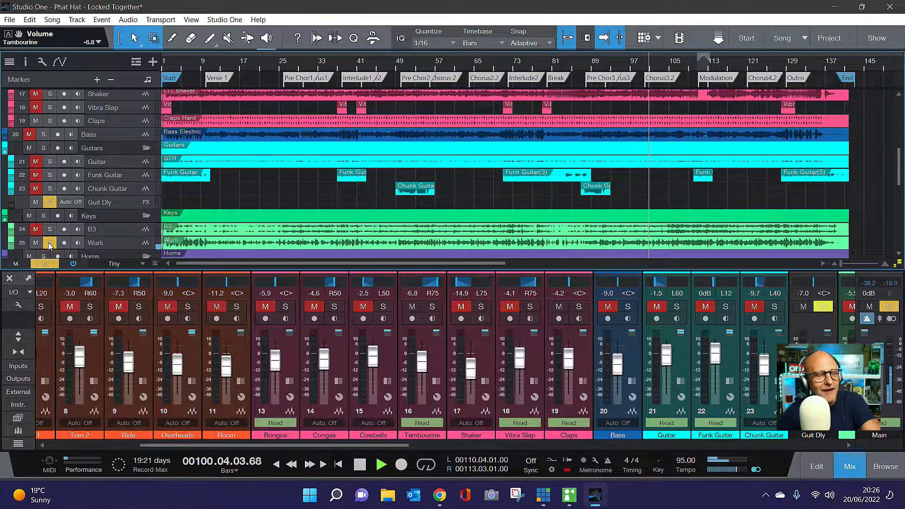
pyautogui.click(49, 243)
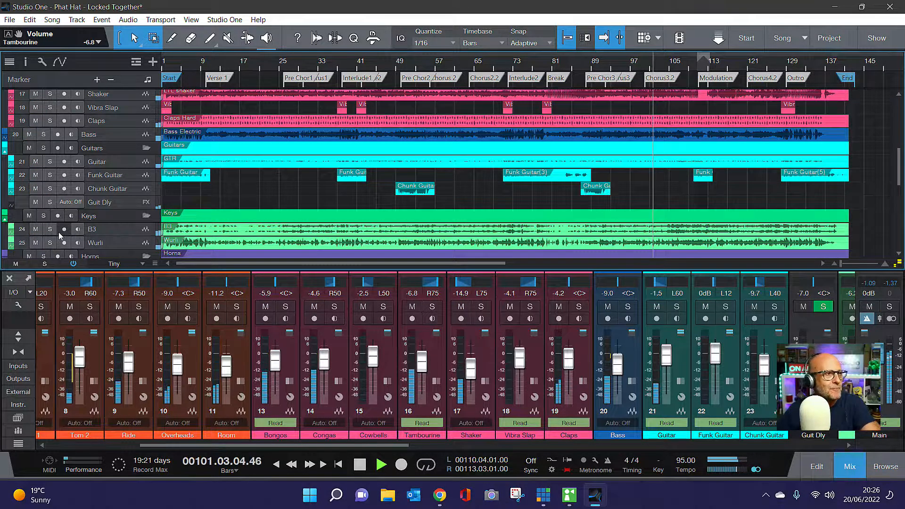
# - Build up the horn section in solo by adding Trumpet 1, Trumpet 2, Alto Sax, Trombone and Bari Sax in turn
pyautogui.scroll(-5, 57, 232)
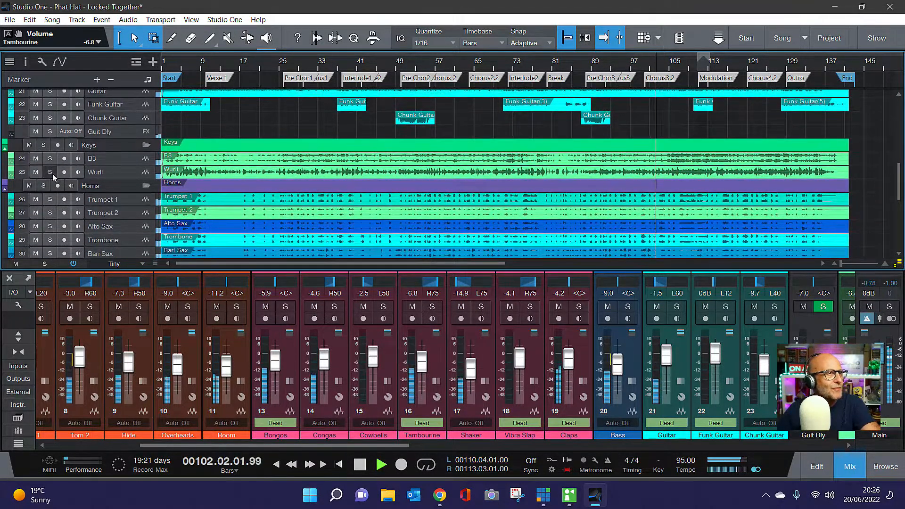
pyautogui.click(50, 199)
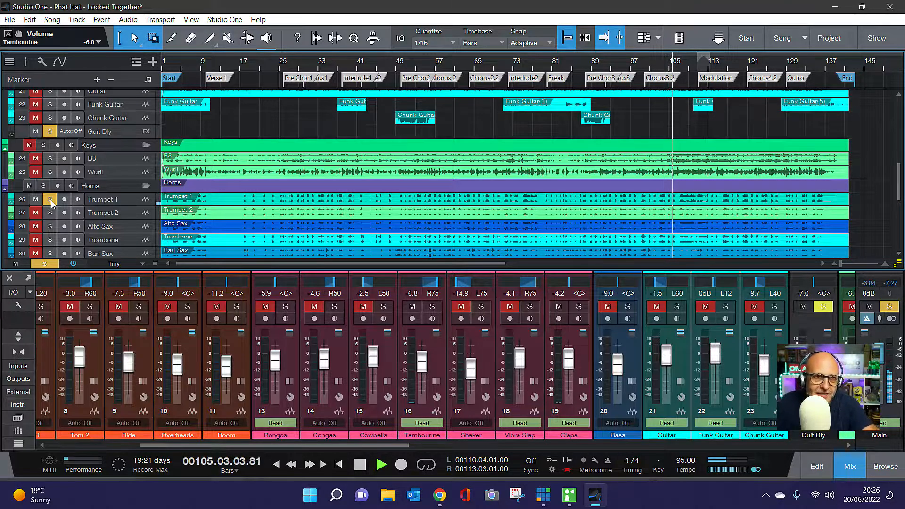
pyautogui.click(51, 212)
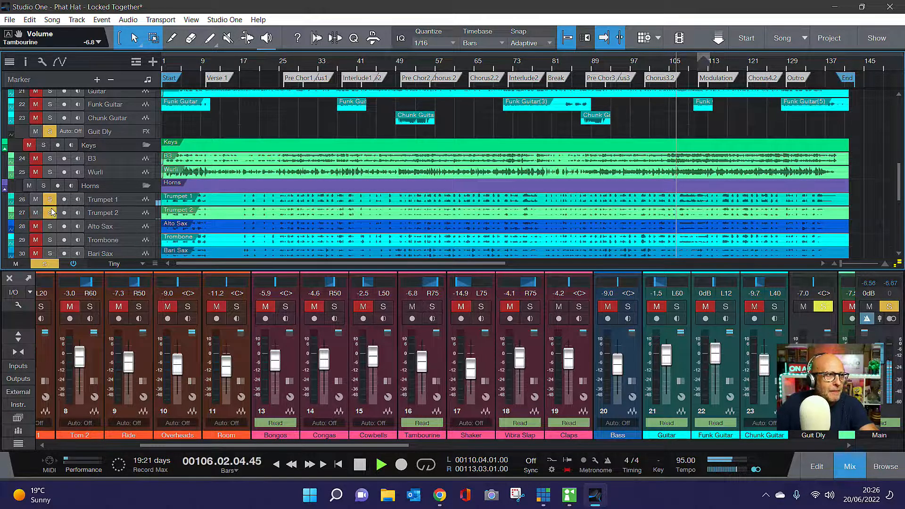
pyautogui.click(51, 226)
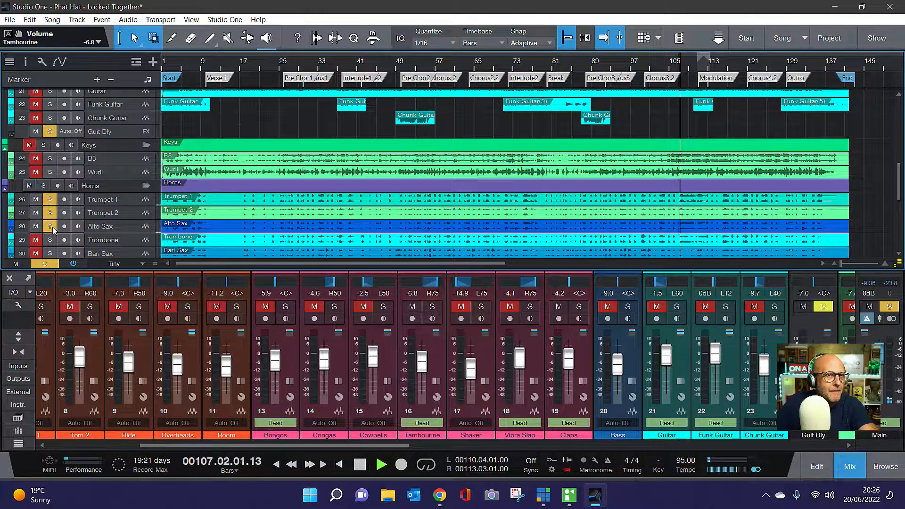
pyautogui.click(50, 240)
pyautogui.click(50, 253)
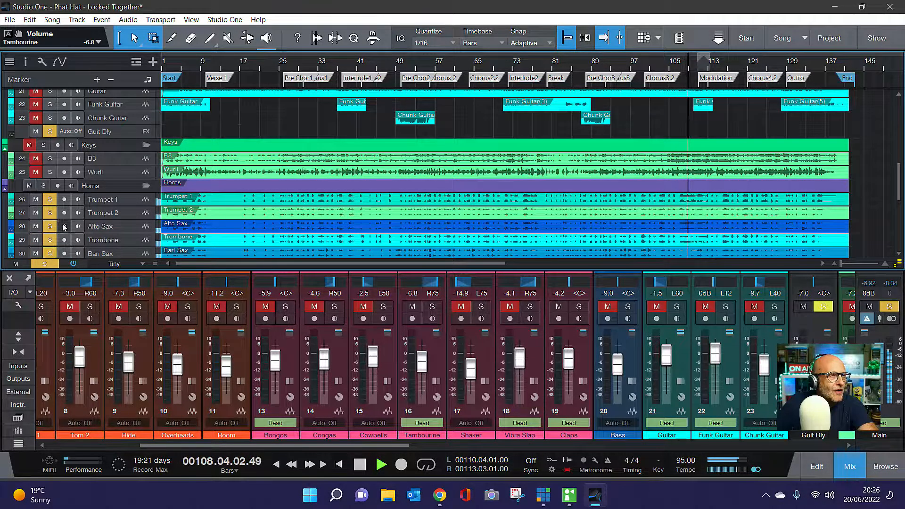
# - Release the five individual horn solos, then audition the whole Horns folder in solo and bring back the full mix
pyautogui.scroll(-4, 64, 227)
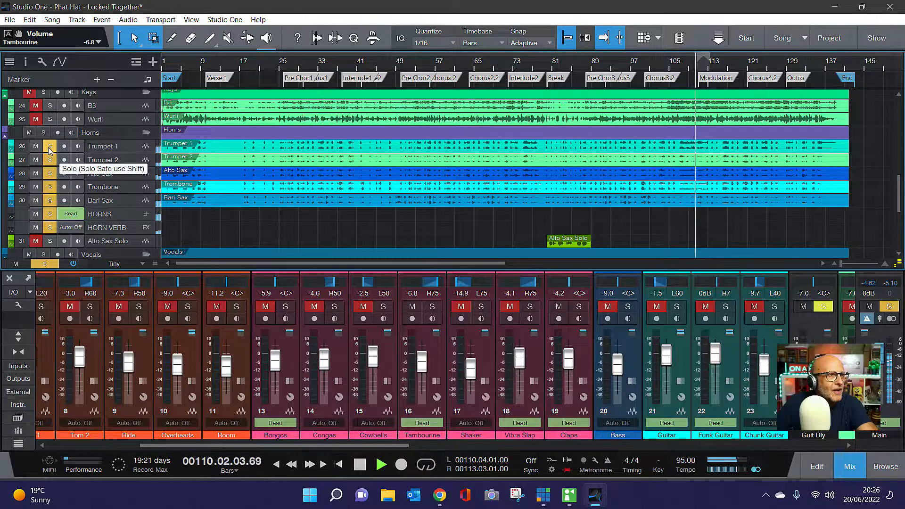
pyautogui.click(50, 146)
pyautogui.click(50, 160)
pyautogui.click(50, 174)
pyautogui.click(50, 187)
pyautogui.click(50, 200)
pyautogui.click(43, 134)
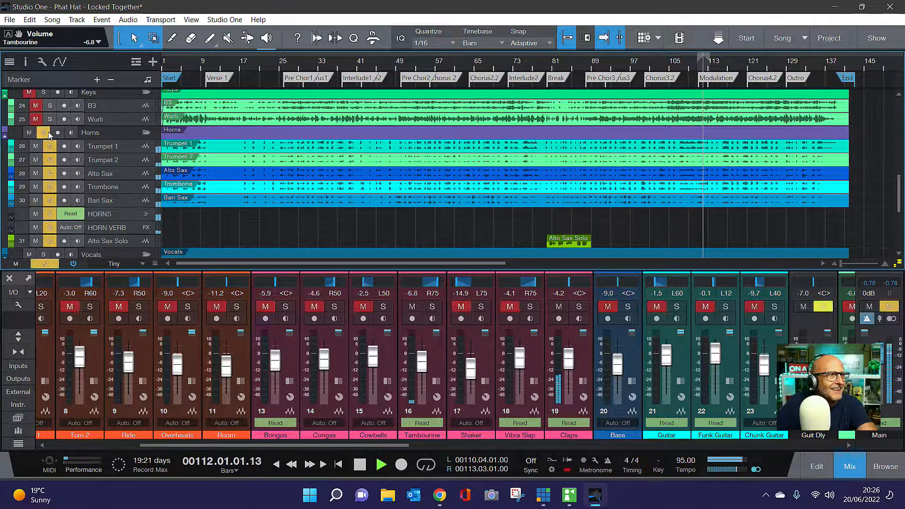
pyautogui.click(43, 134)
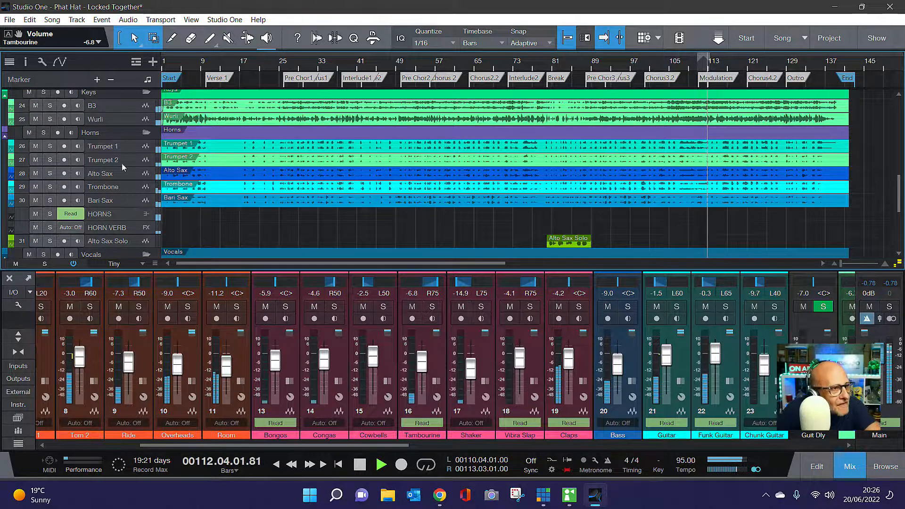
# - Audition the Lead Vocal track in solo and release the solo again
pyautogui.scroll(-2, 106, 164)
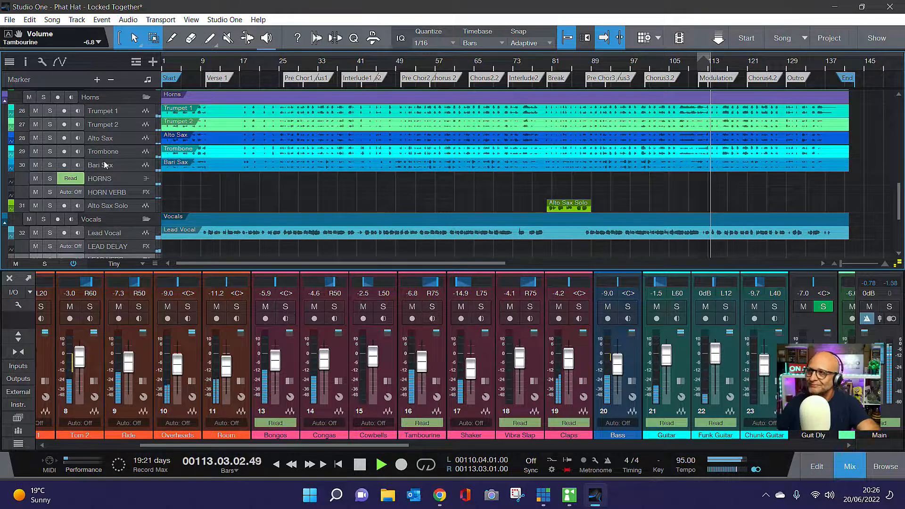
pyautogui.scroll(-1, 100, 165)
pyautogui.scroll(-3, 100, 165)
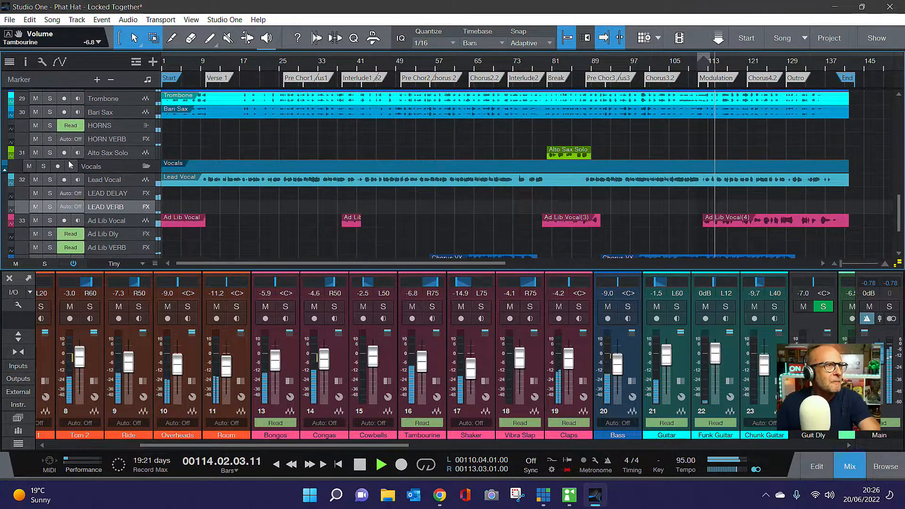
pyautogui.click(50, 180)
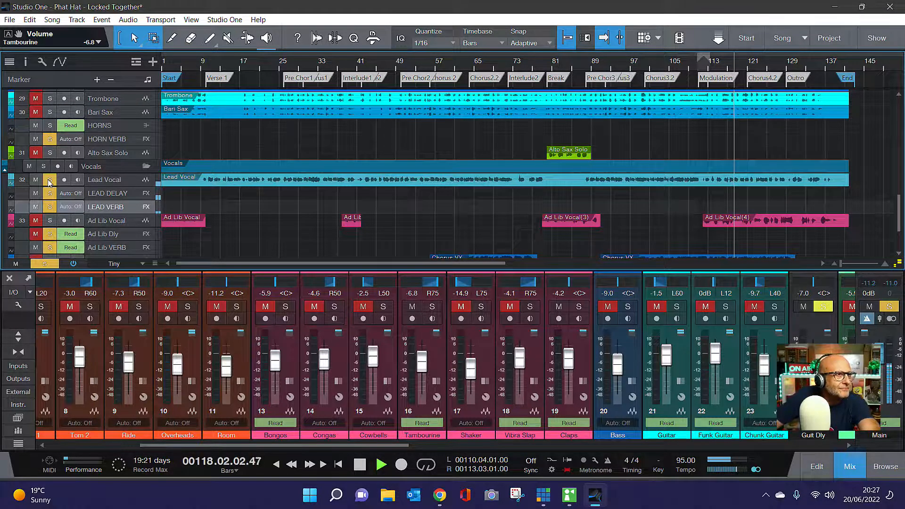
pyautogui.click(50, 180)
# - Audition the complete Vocals folder in solo, including the ad libs and chorus vocals, and bring back the full mix
pyautogui.click(44, 167)
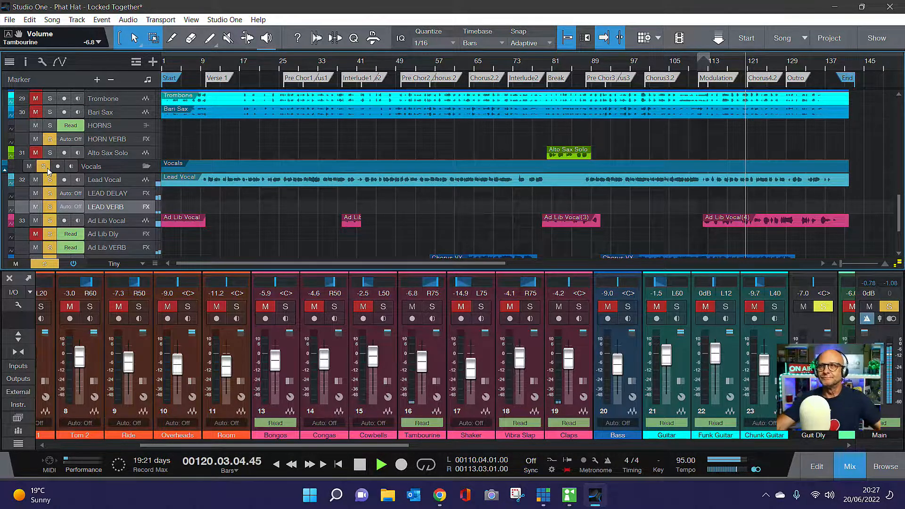
pyautogui.scroll(-4, 104, 184)
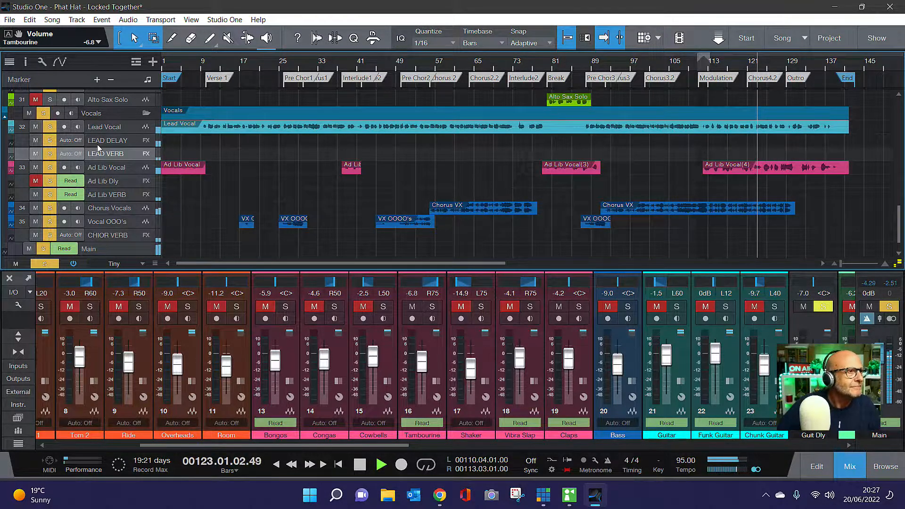
pyautogui.click(44, 114)
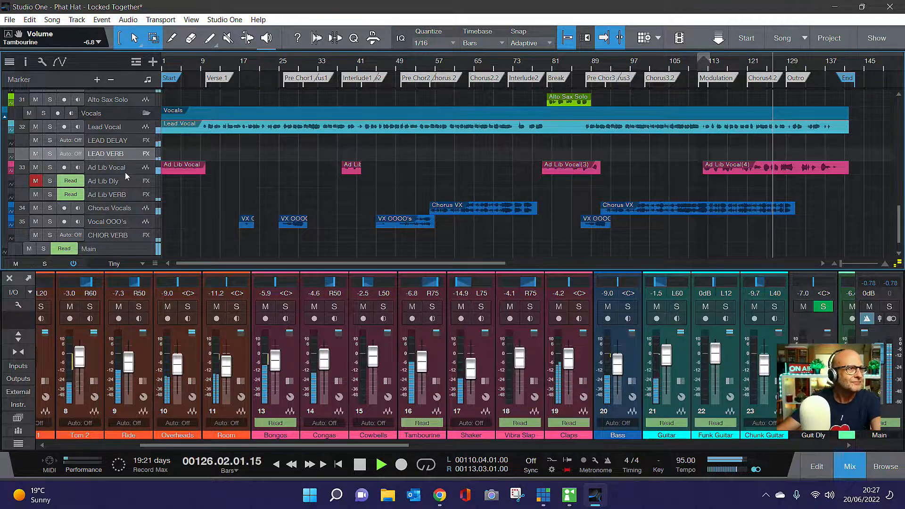
pyautogui.scroll(2, 93, 172)
pyautogui.scroll(20, 92, 178)
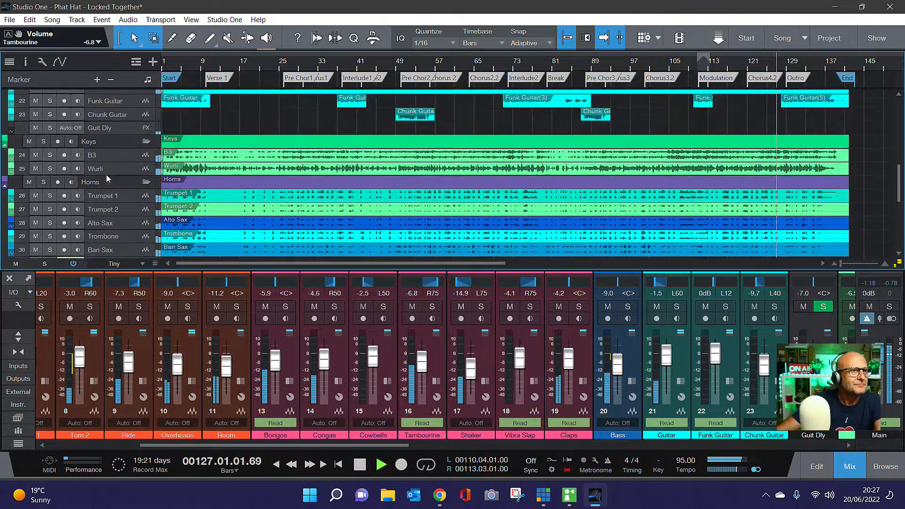
pyautogui.scroll(11, 108, 173)
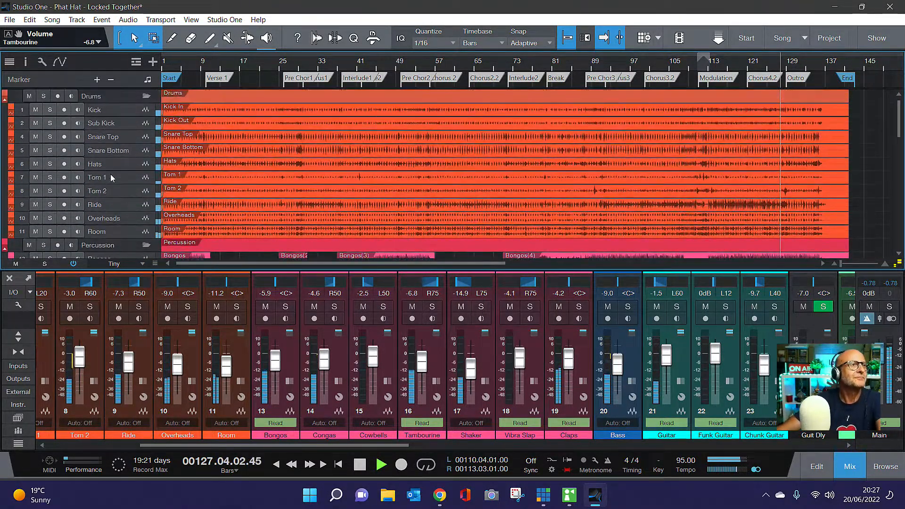
pyautogui.scroll(-8, 284, 182)
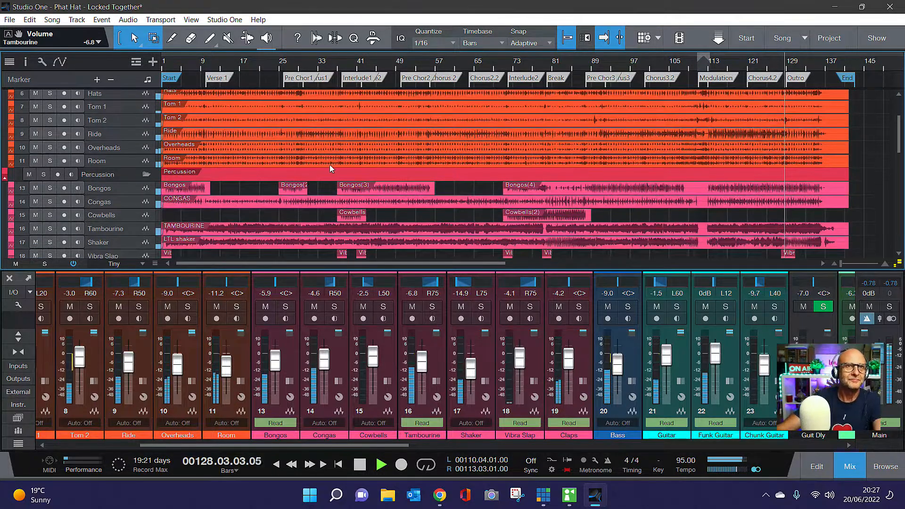
pyautogui.scroll(8, 331, 165)
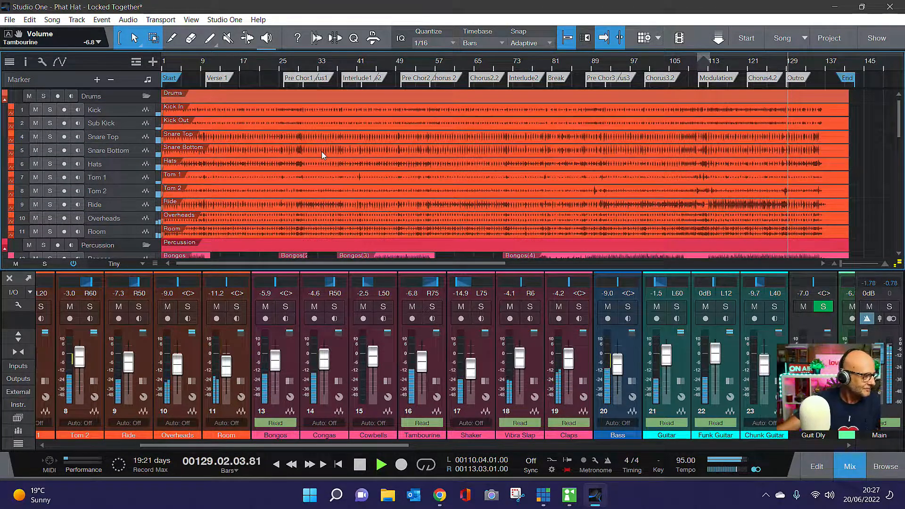
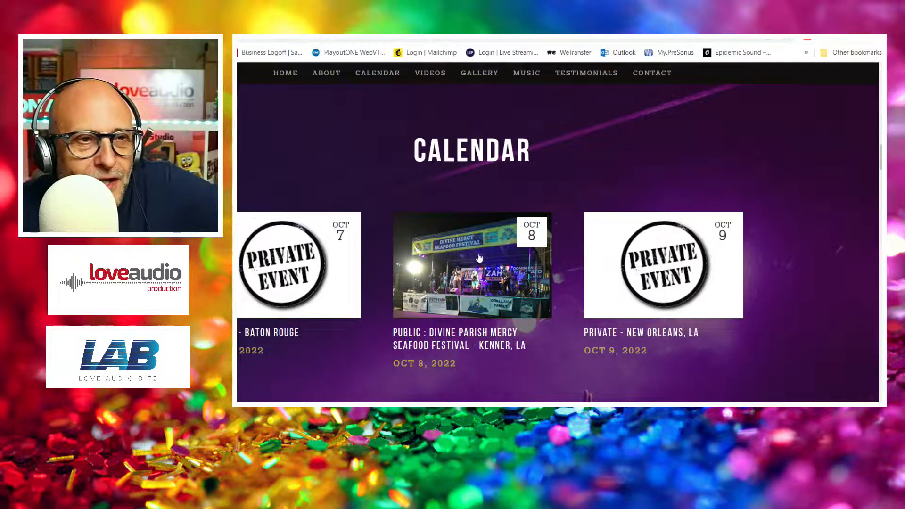
# - Switch to the Phat Hat website in the browser and review the upcoming gigs in its Calendar section
pyautogui.scroll(-3, 481, 275)
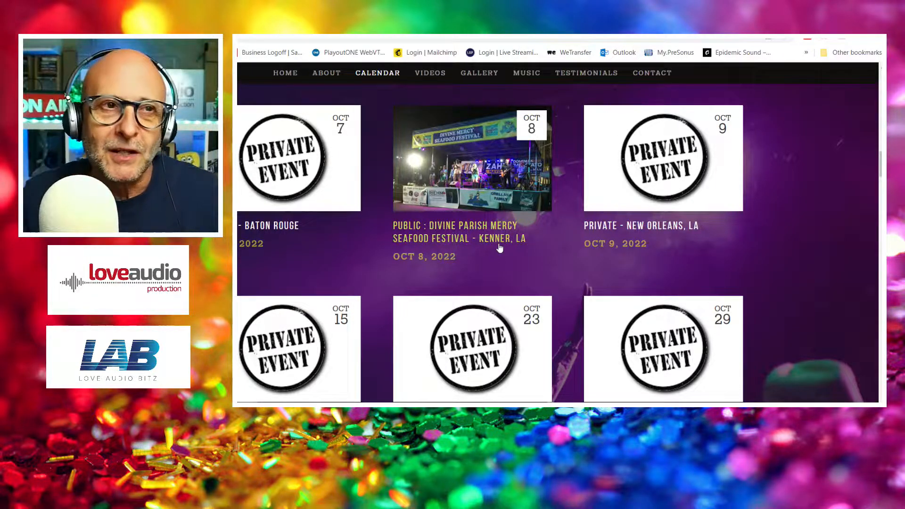
pyautogui.scroll(-3, 462, 237)
pyautogui.scroll(-2, 462, 236)
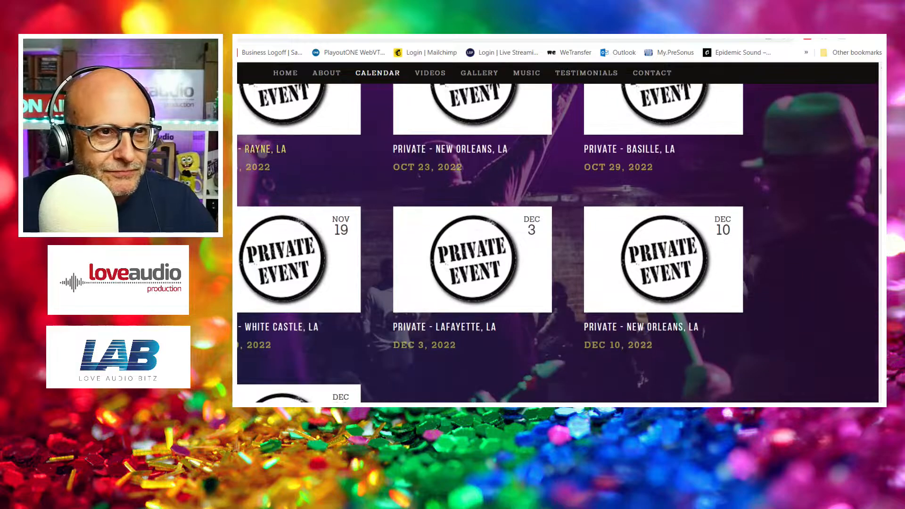
pyautogui.scroll(-6, 498, 299)
pyautogui.scroll(3, 495, 286)
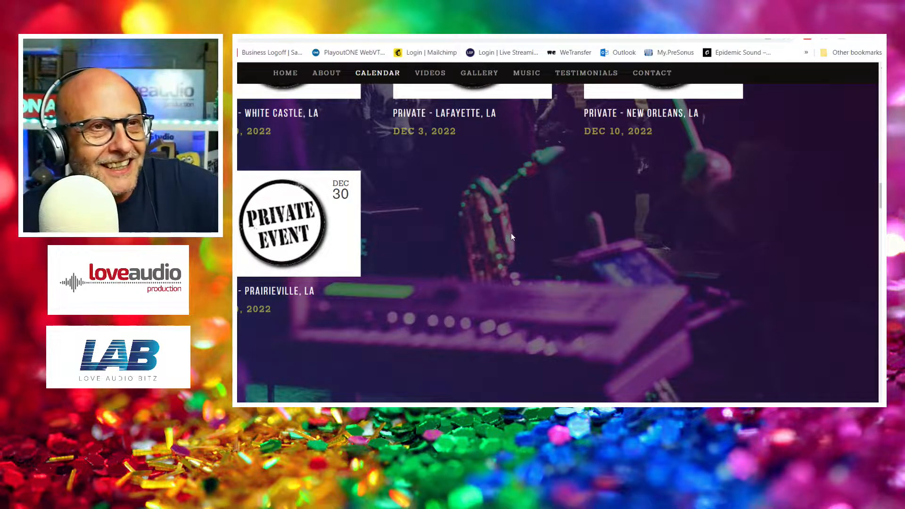
# - Return from the calendar to the opening banner of the Phat Hat homepage and show the band's logo artwork
pyautogui.scroll(15, 505, 246)
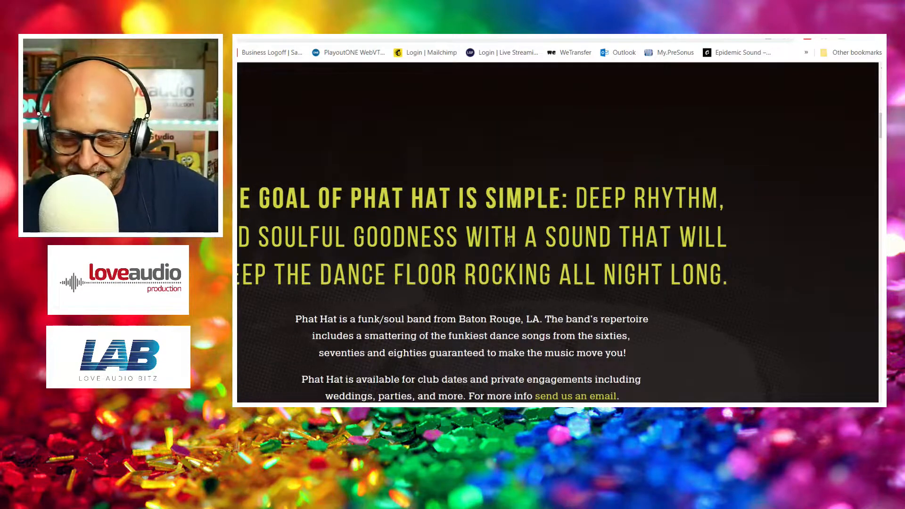
pyautogui.scroll(8, 478, 174)
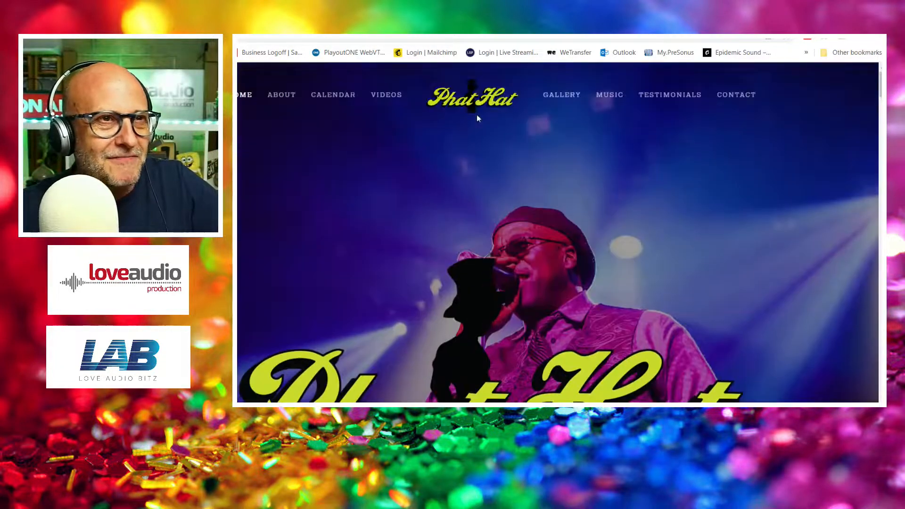
pyautogui.scroll(-5, 488, 125)
pyautogui.scroll(3, 483, 124)
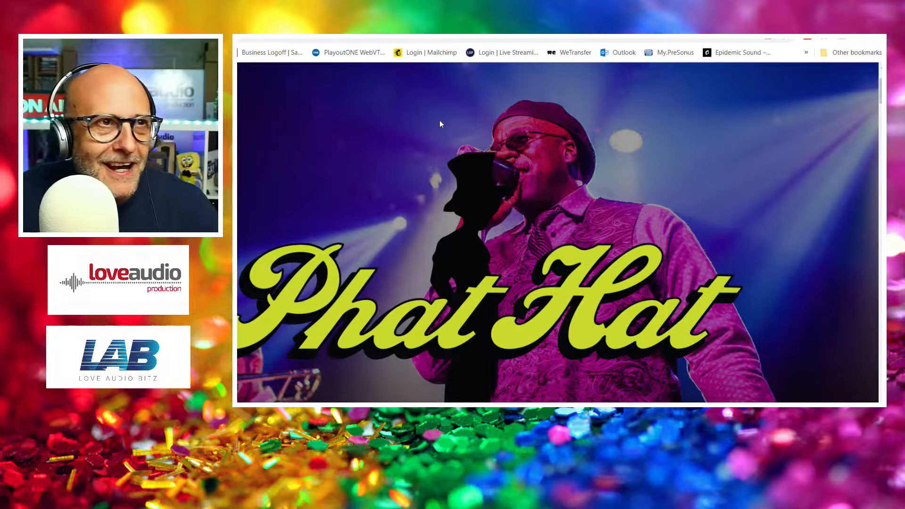
pyautogui.scroll(-1, 395, 132)
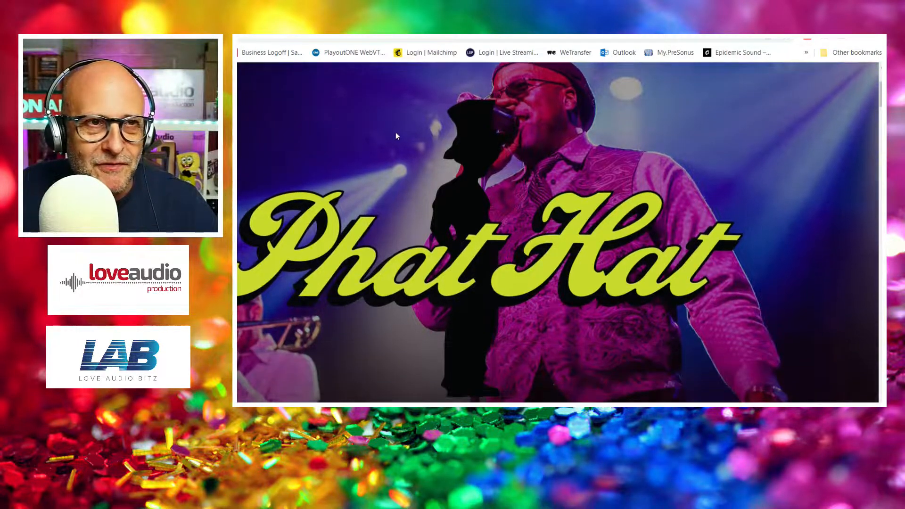
pyautogui.scroll(3, 406, 118)
# - Go to the website's Gallery section and leaf forward through the band's live photos one after another
pyautogui.click(566, 96)
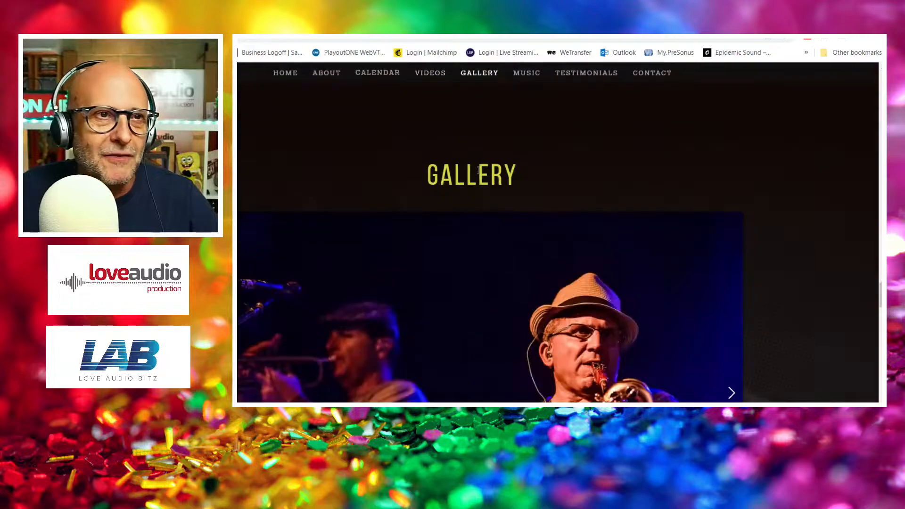
pyautogui.scroll(-3, 453, 250)
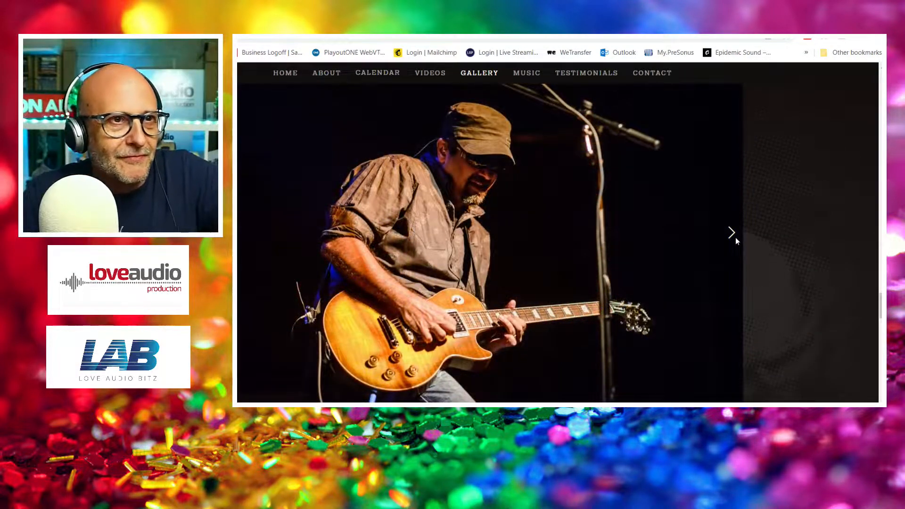
pyautogui.click(735, 238)
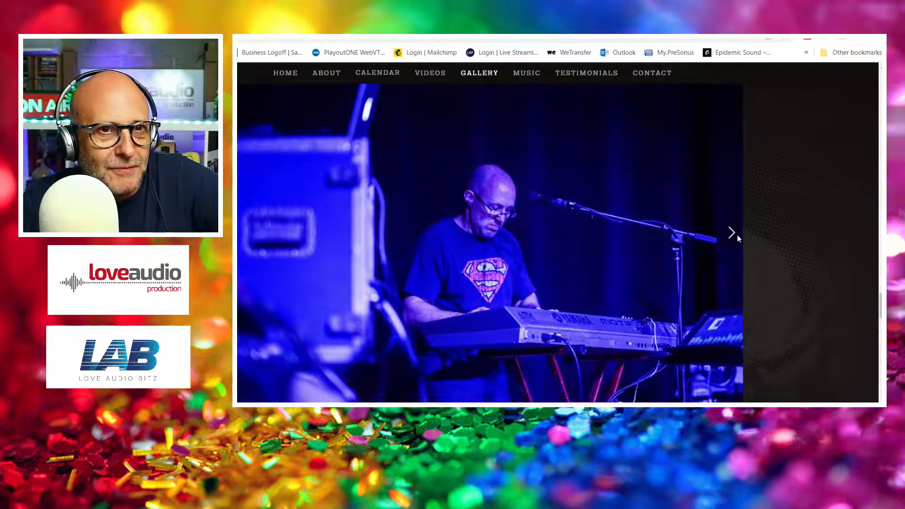
pyautogui.click(731, 234)
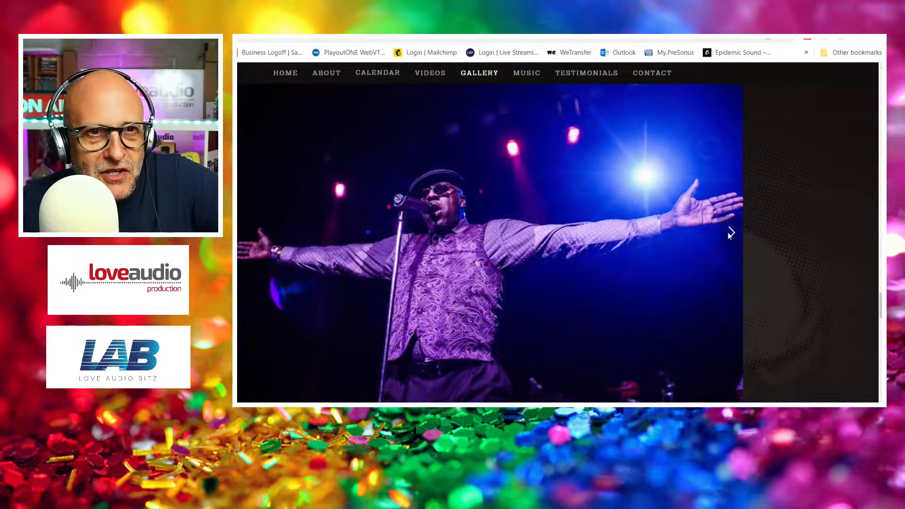
pyautogui.click(730, 233)
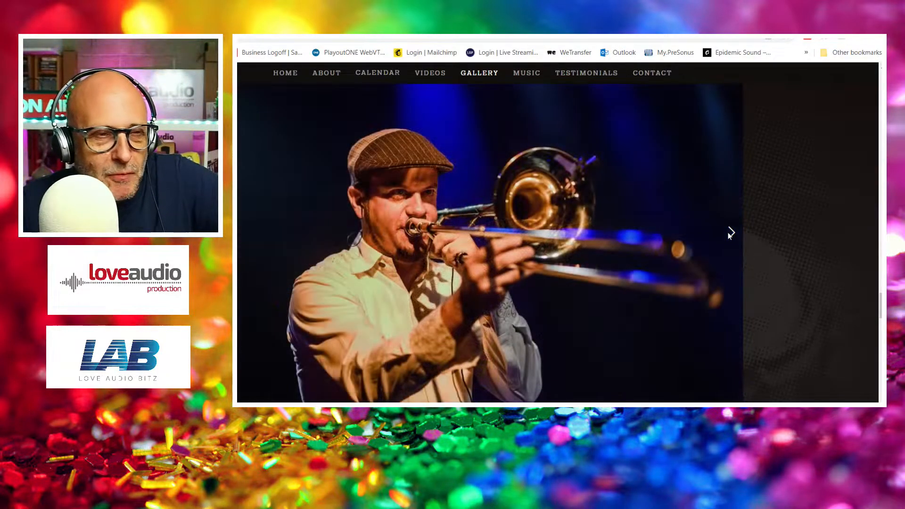
pyautogui.click(729, 234)
pyautogui.click(731, 231)
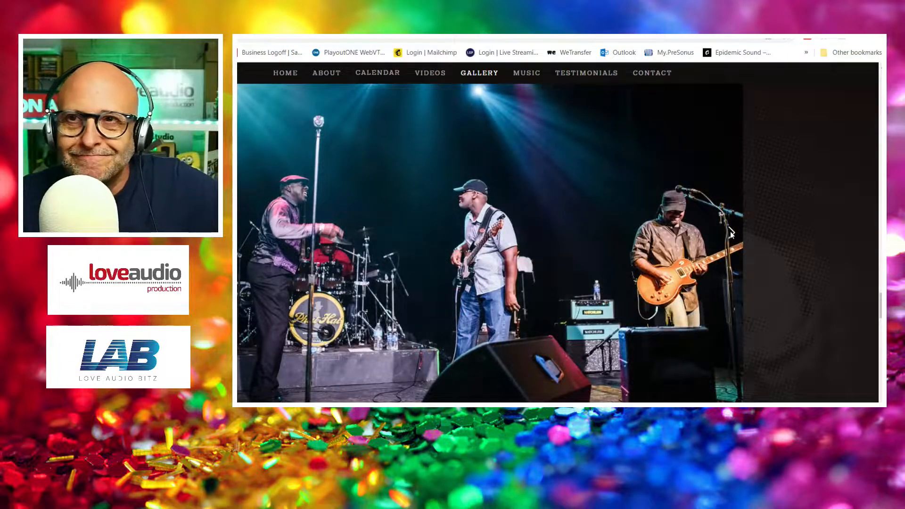
pyautogui.click(730, 234)
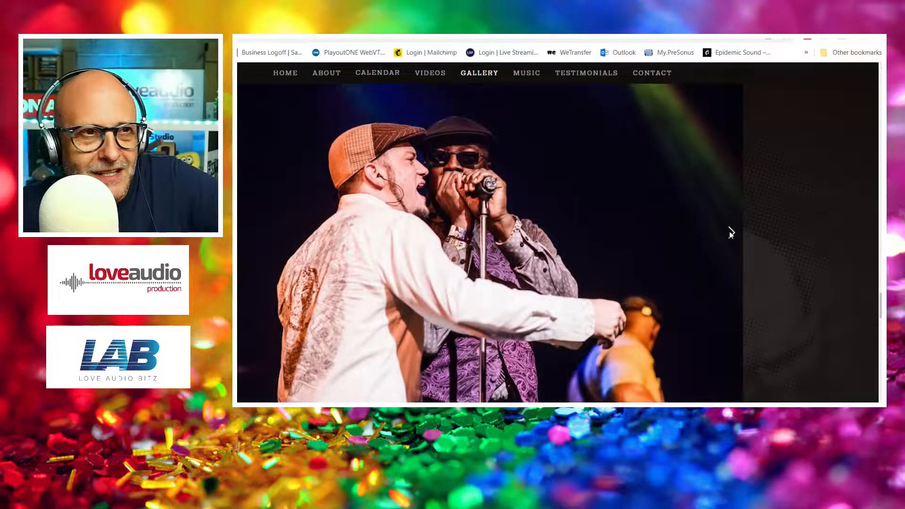
pyautogui.click(729, 233)
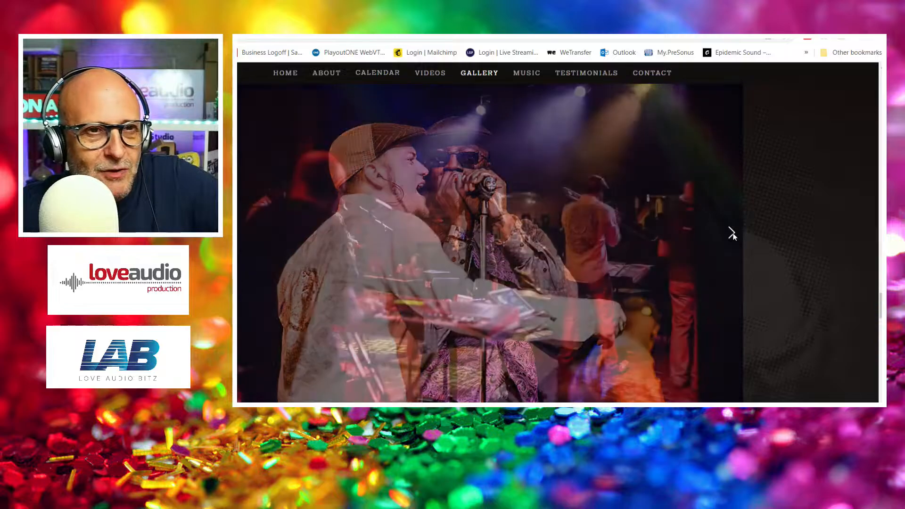
pyautogui.click(727, 239)
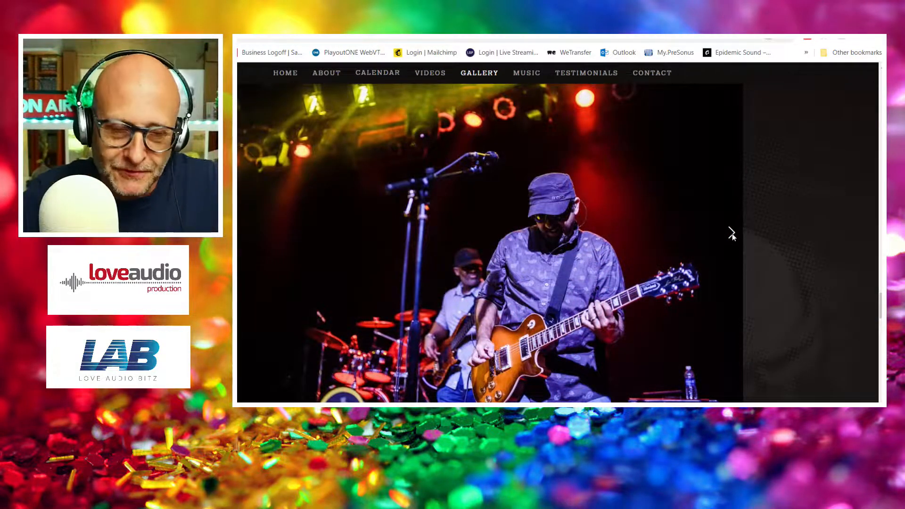
# - Look over the playable Phat Hat songs in the website's Music section, from the first track down to "I Wish"
pyautogui.scroll(-10, 732, 233)
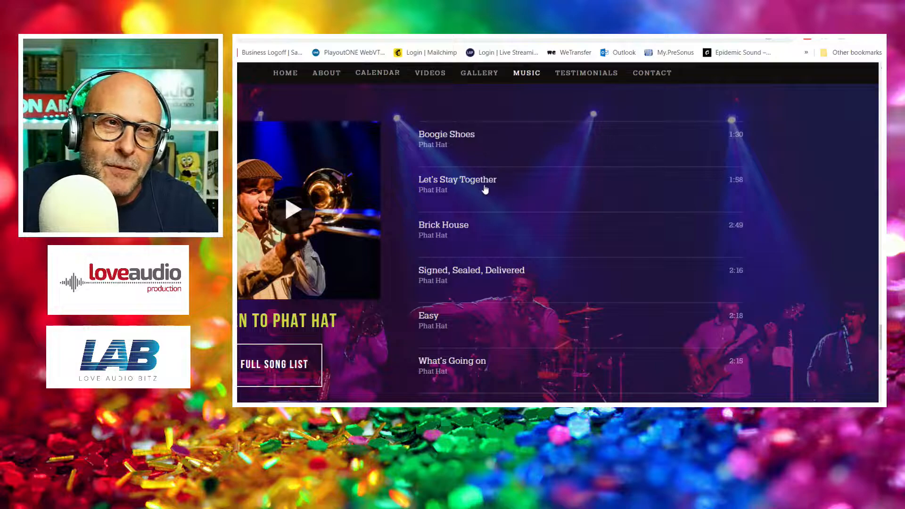
pyautogui.scroll(-2, 465, 211)
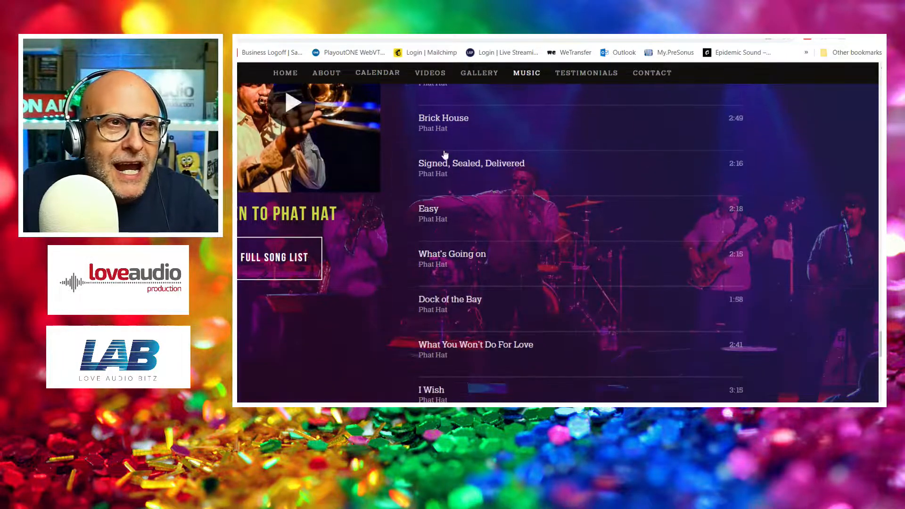
pyautogui.scroll(-2, 462, 103)
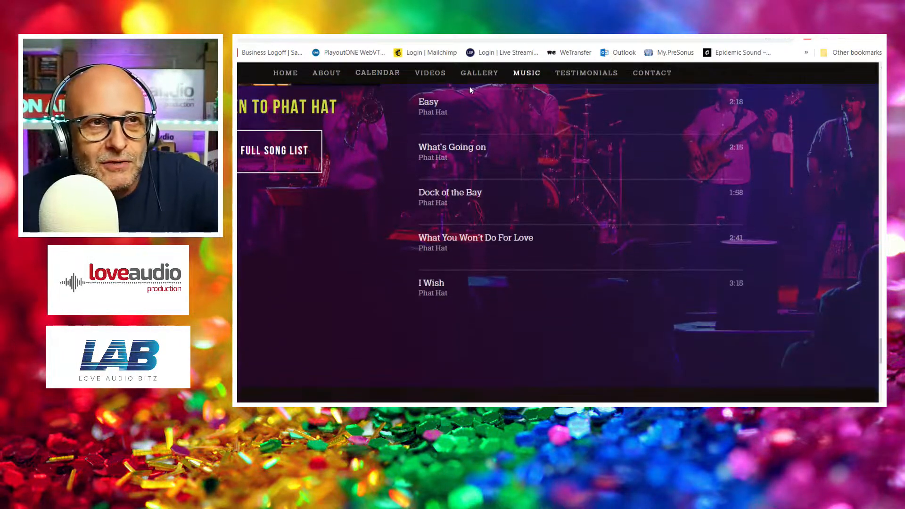
pyautogui.scroll(2, 462, 87)
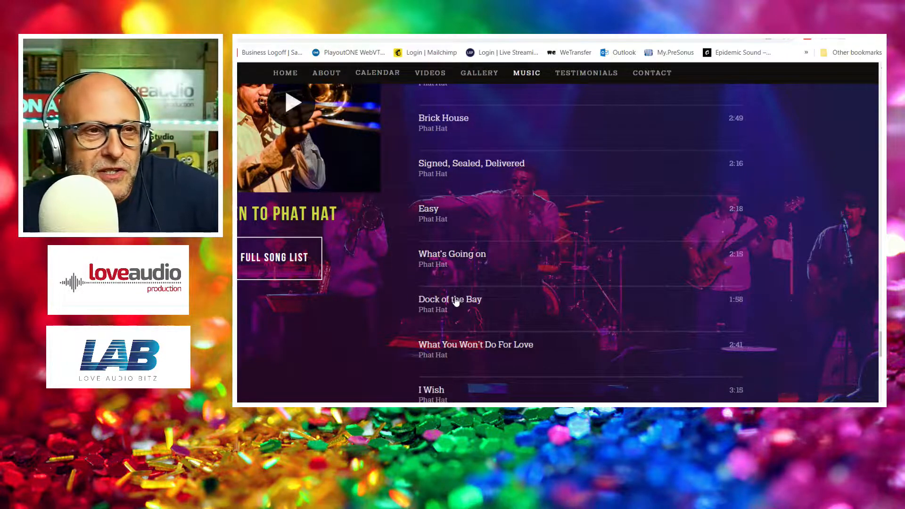
pyautogui.scroll(-3, 456, 299)
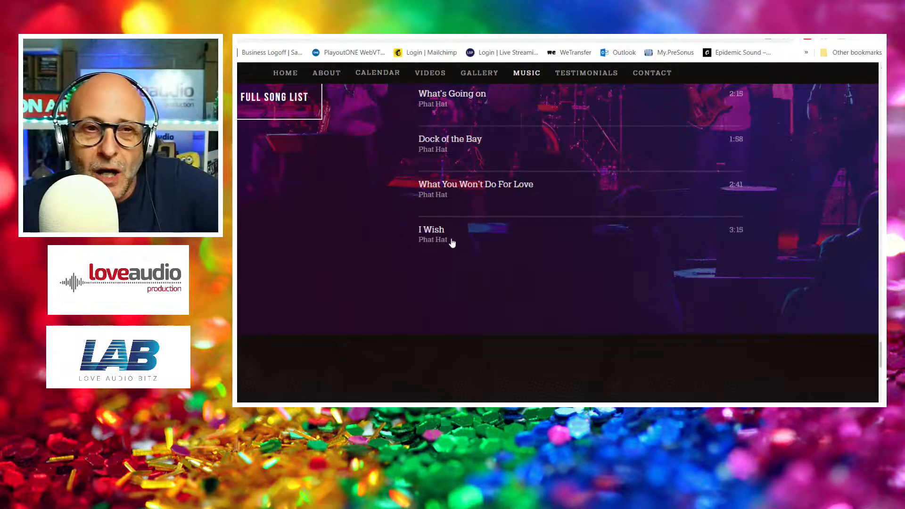
pyautogui.scroll(9, 473, 266)
pyautogui.scroll(-7, 462, 267)
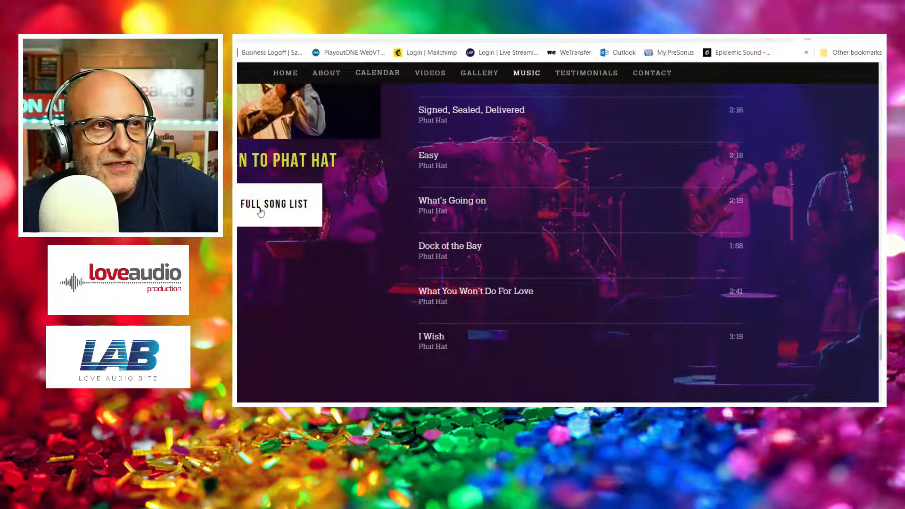
# - Open the full song list, highlight the "Let's Groove" entry by Earth, Wind and Fire, and clear the highlight
pyautogui.click(260, 211)
pyautogui.scroll(-3, 319, 235)
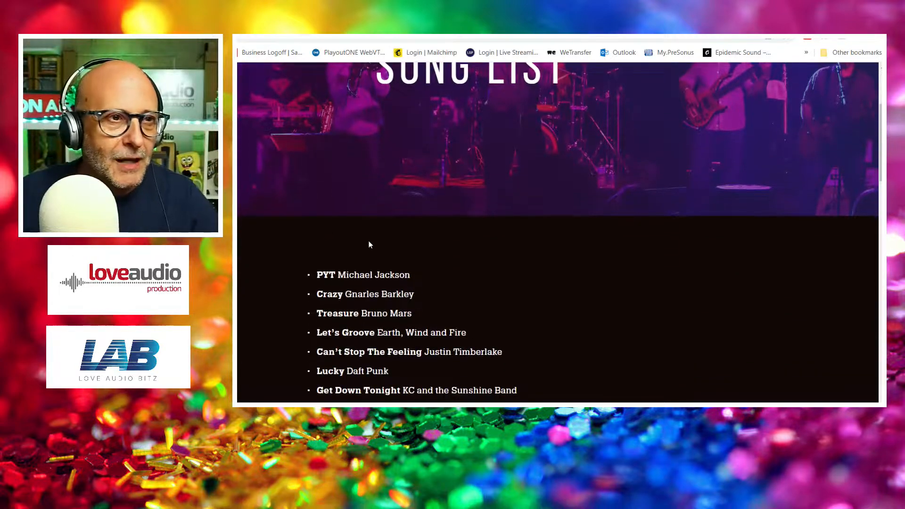
pyautogui.scroll(-3, 369, 245)
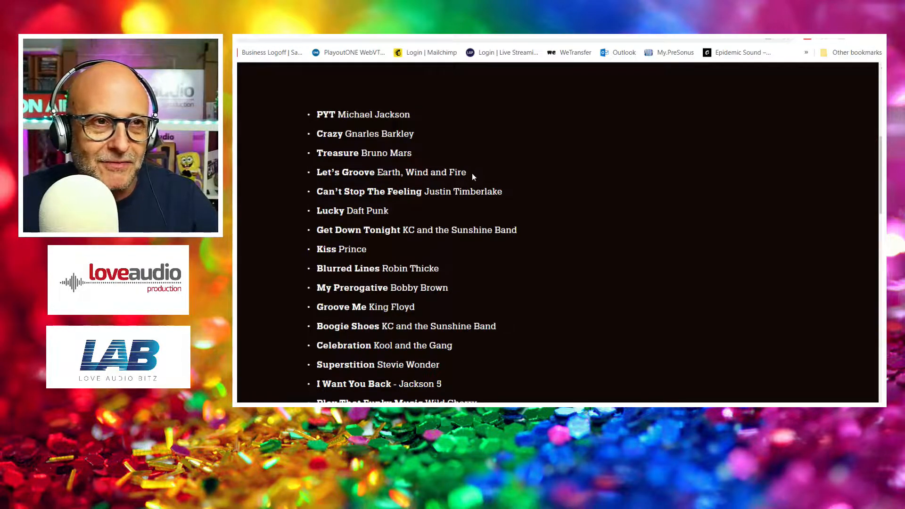
pyautogui.moveTo(472, 173); pyautogui.dragTo(313, 172)
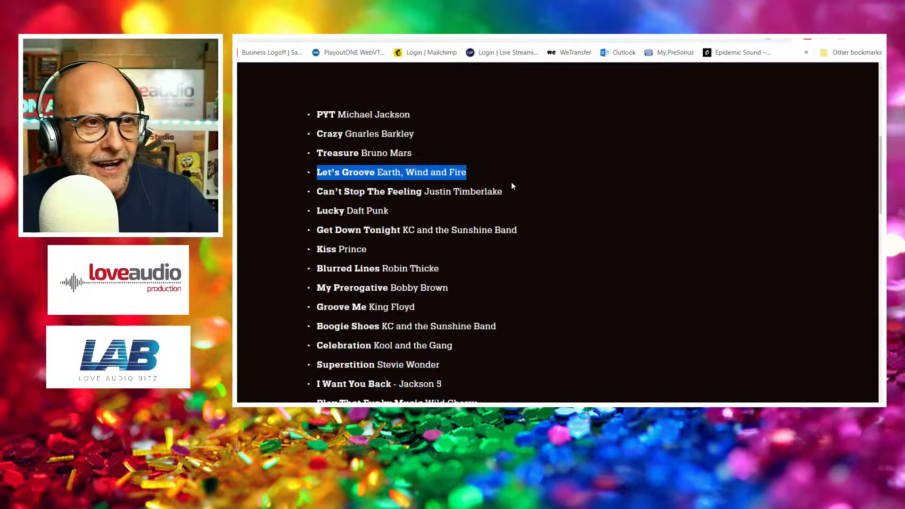
pyautogui.click(512, 184)
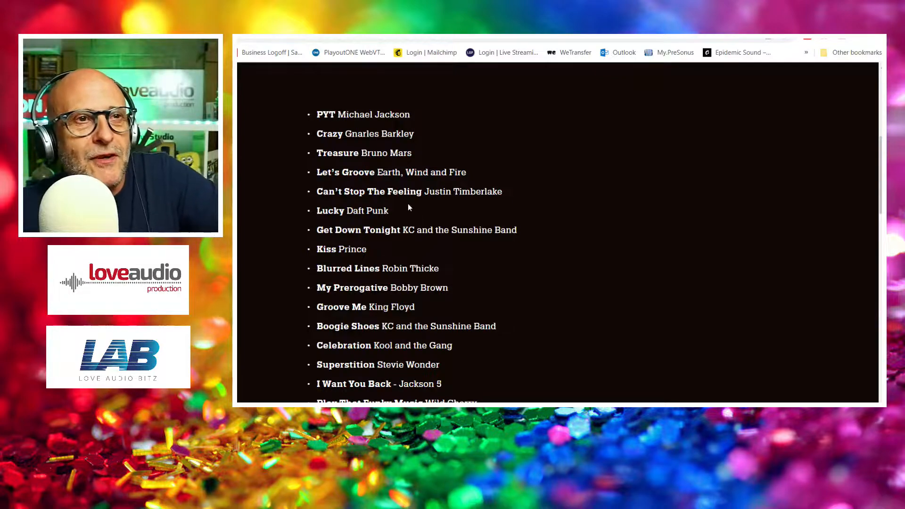
# - Read on through the song list towards "Proud Mary", briefly highlighting "That's The Way (I Like It)" by KC and the Sunshine Band on the way
pyautogui.scroll(-1, 382, 214)
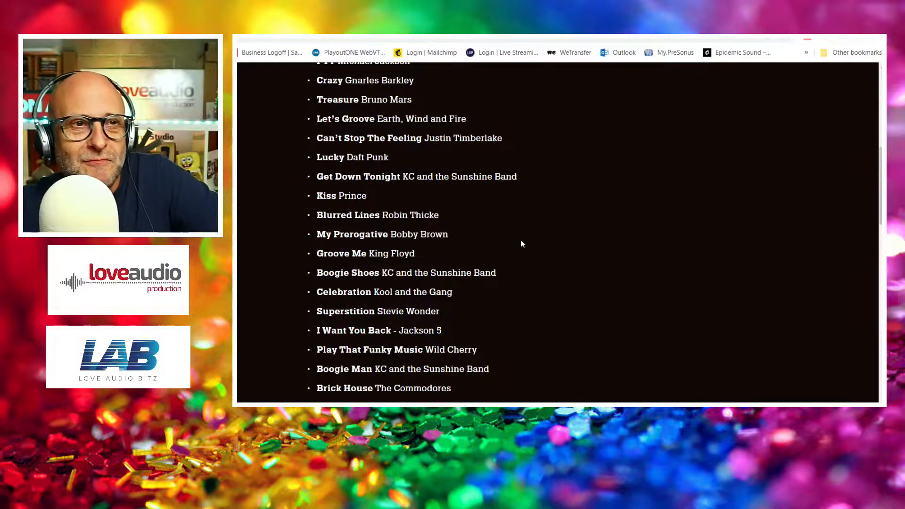
pyautogui.scroll(-5, 395, 277)
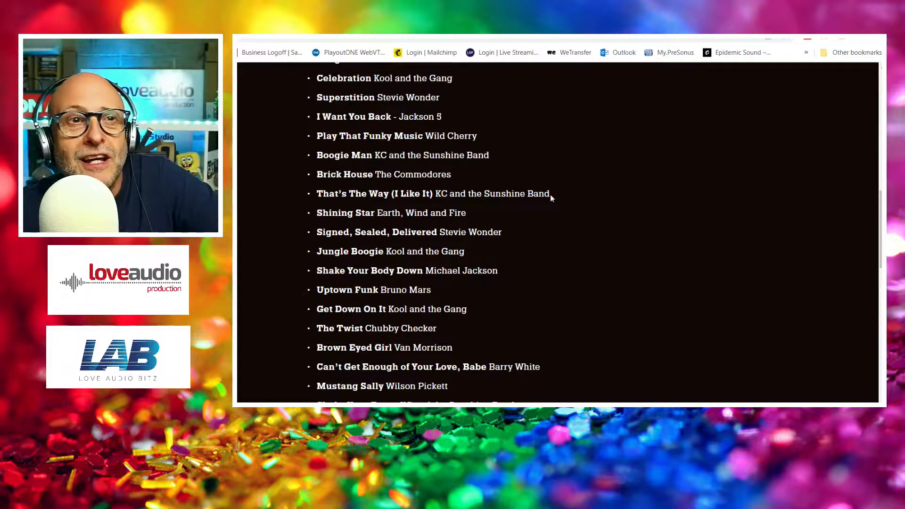
pyautogui.moveTo(556, 194); pyautogui.dragTo(303, 195)
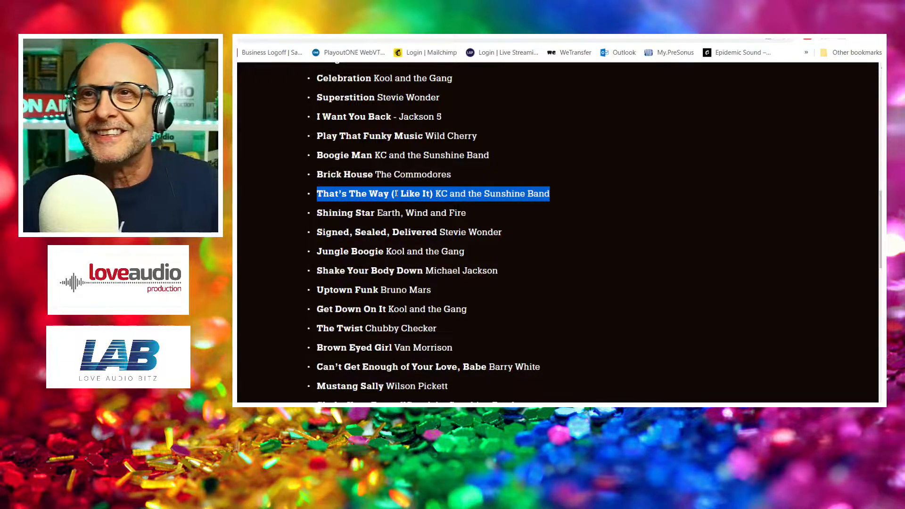
pyautogui.click(653, 261)
pyautogui.scroll(-4, 434, 239)
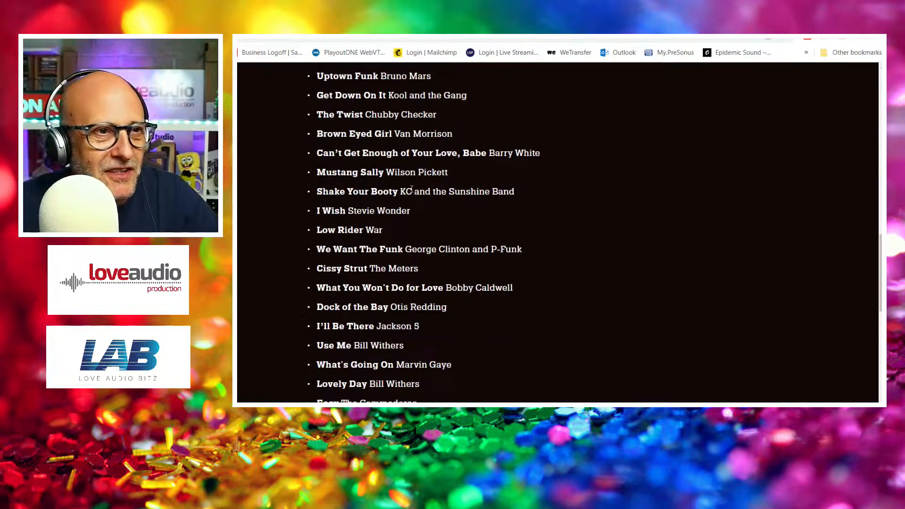
pyautogui.scroll(-2, 410, 195)
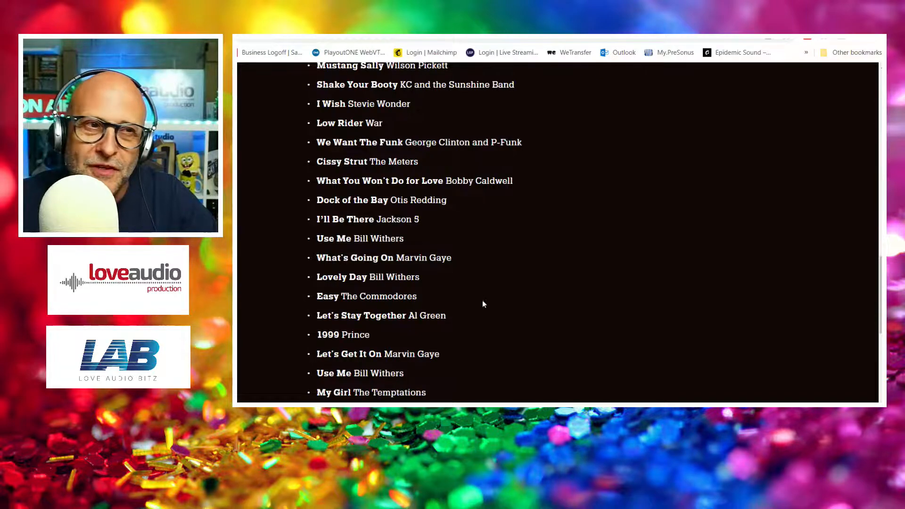
pyautogui.scroll(-6, 482, 301)
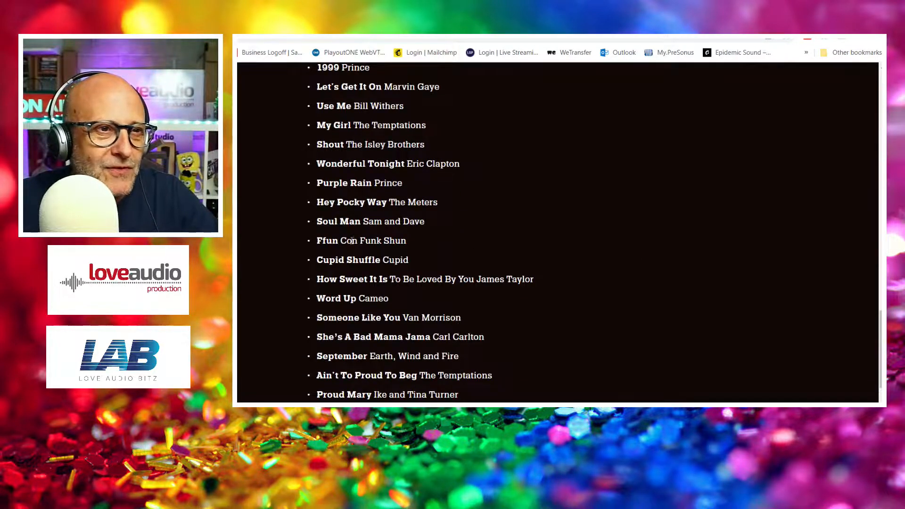
# - Read the song list to its end, briefly highlight "She's A Bad Mama Jama" by Carl Carlton, and return towards the top
pyautogui.scroll(-3, 342, 287)
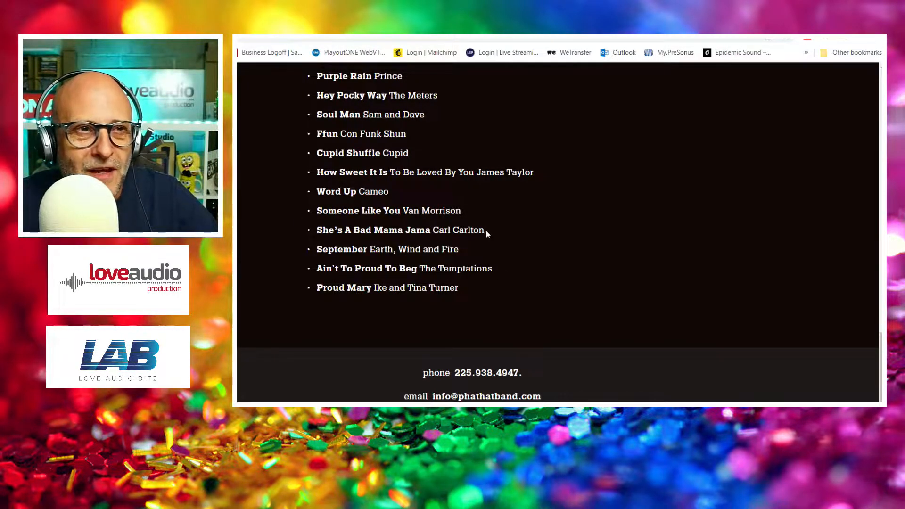
pyautogui.moveTo(487, 230); pyautogui.dragTo(304, 231)
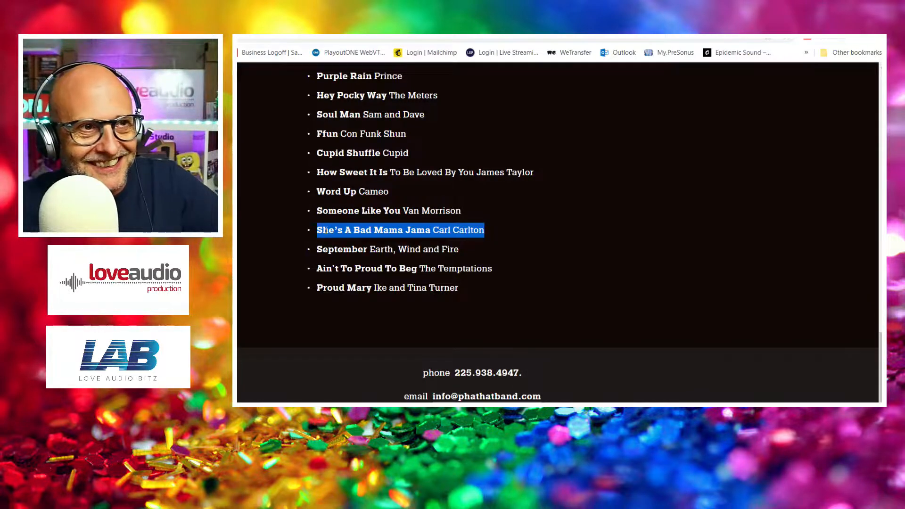
pyautogui.click(412, 246)
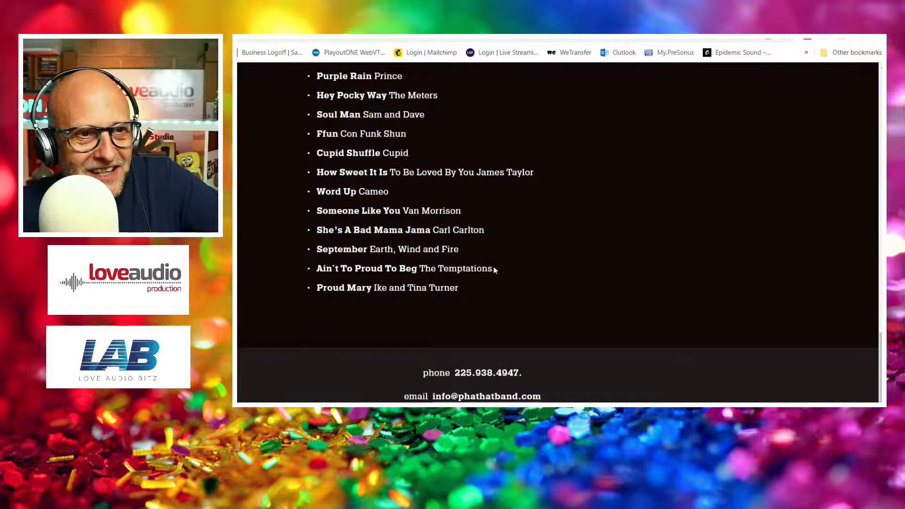
pyautogui.scroll(4, 462, 266)
pyautogui.scroll(10, 460, 264)
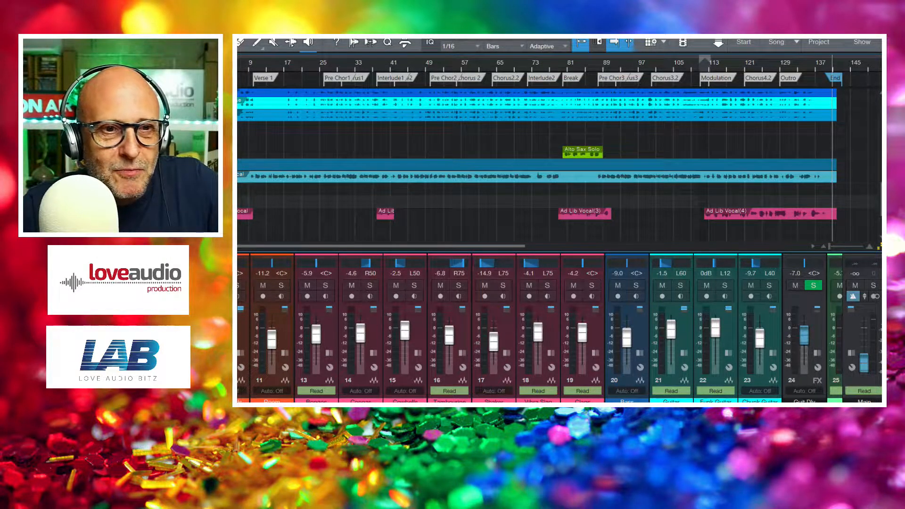
# - Check the viewers' questions on the chat message page in the browser and return to the Studio One session
pyautogui.hotkey('alt', 'Tab')
pyautogui.hotkey('ctrl', 'Tab')
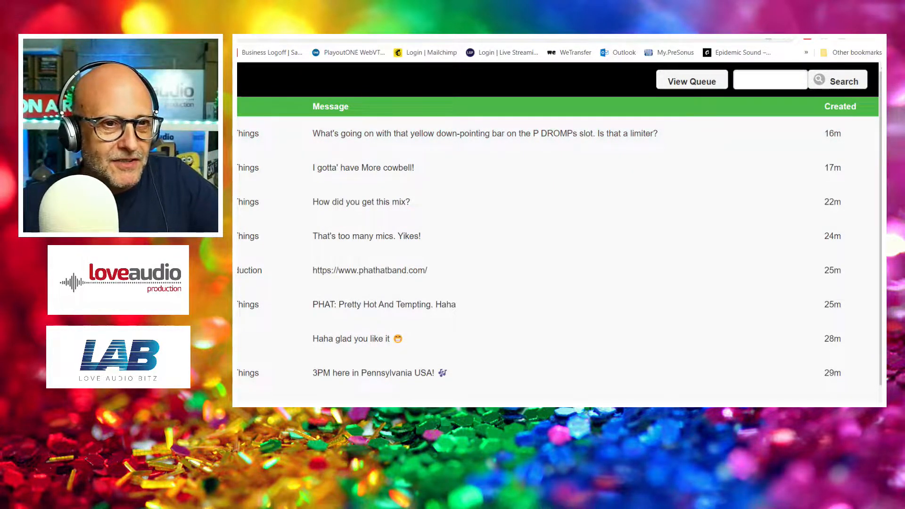
pyautogui.hotkey('alt', 'Tab')
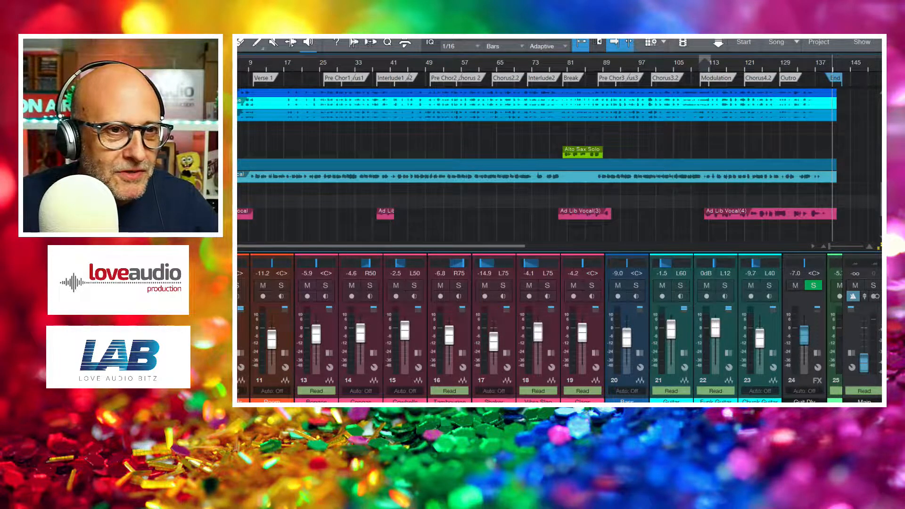
# - Look along the mixer channels to the bus section and expand the DRUMS bus to show its inserts
pyautogui.hscroll(8, 559, 329)
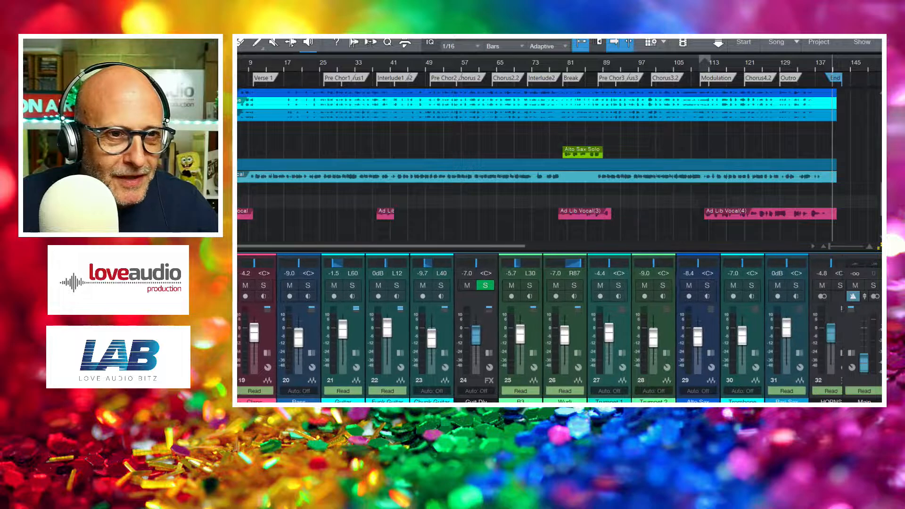
pyautogui.hscroll(8, 541, 328)
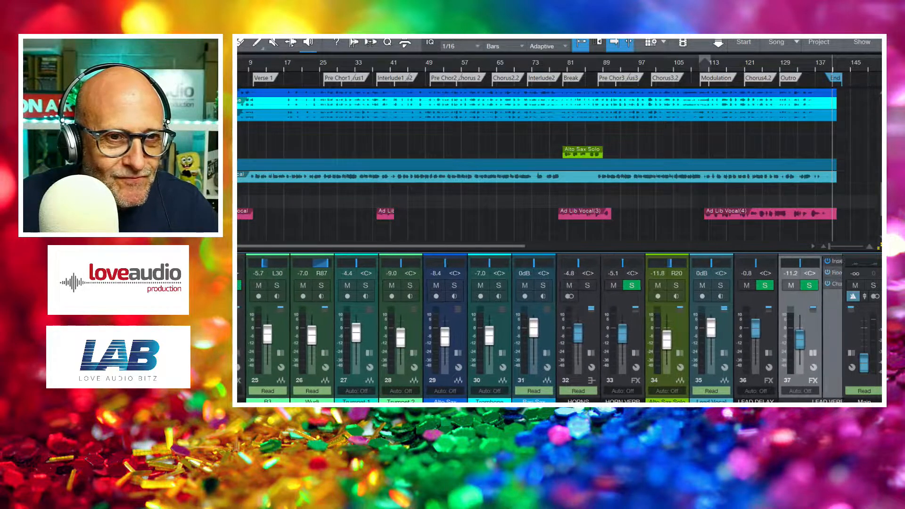
pyautogui.hscroll(8, 540, 328)
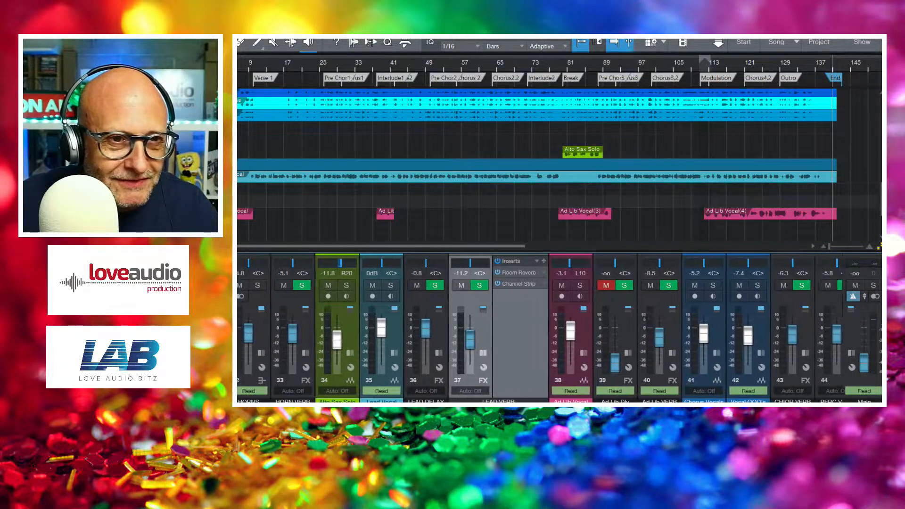
pyautogui.hscroll(8, 540, 328)
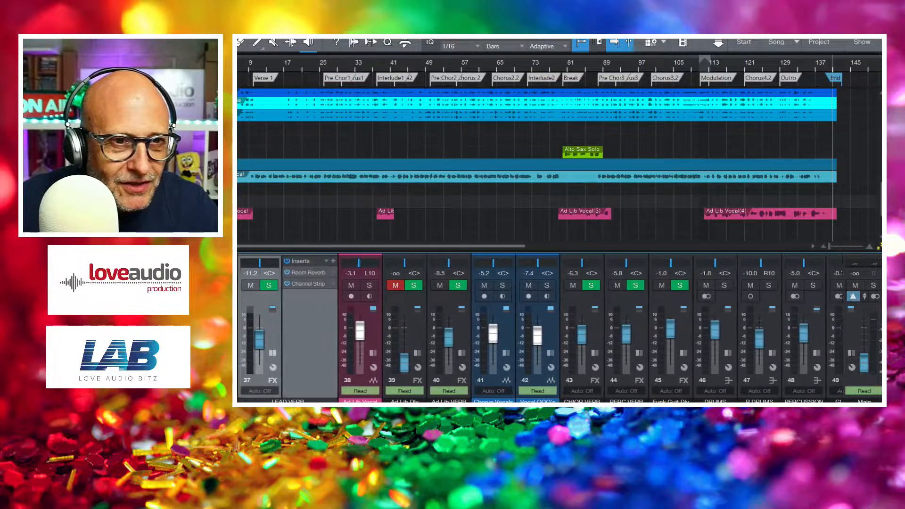
pyautogui.hscroll(1, 541, 329)
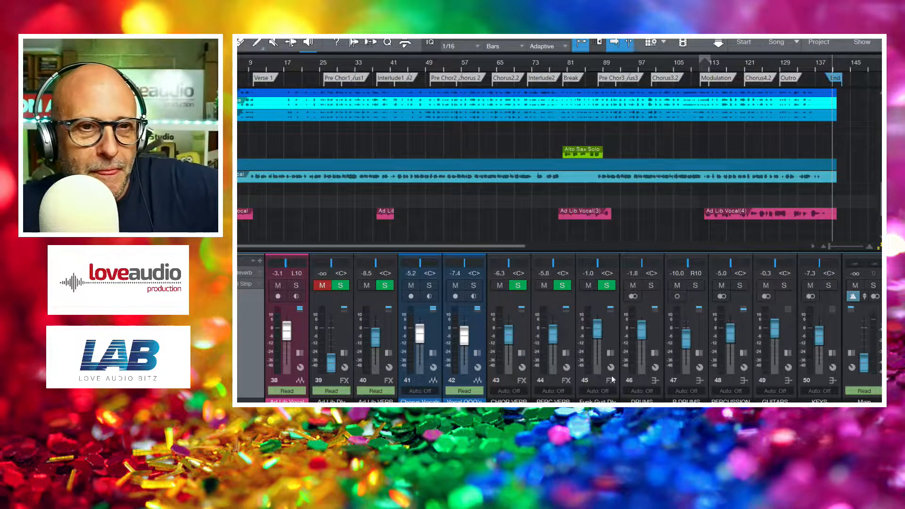
pyautogui.click(661, 324)
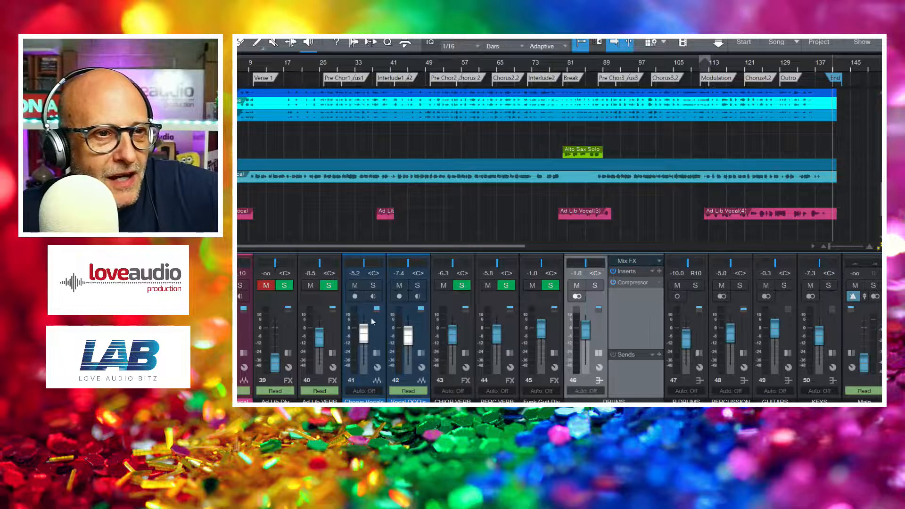
# - Move playback to the Chorus4.2 marker, bring the drum tracks into view in the arrangement, and solo the DRUMS bus
pyautogui.hotkey('shift', 'b')
pyautogui.hotkey('shift', 'b')
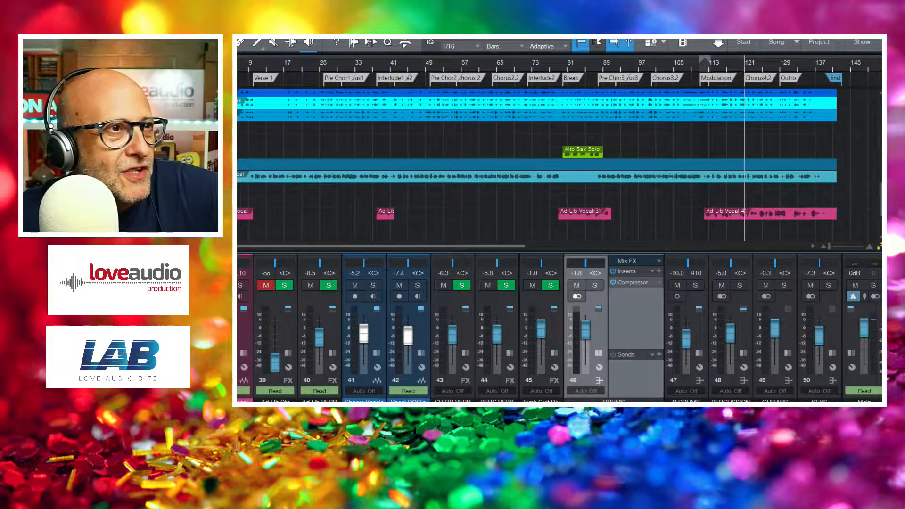
pyautogui.scroll(10, 560, 165)
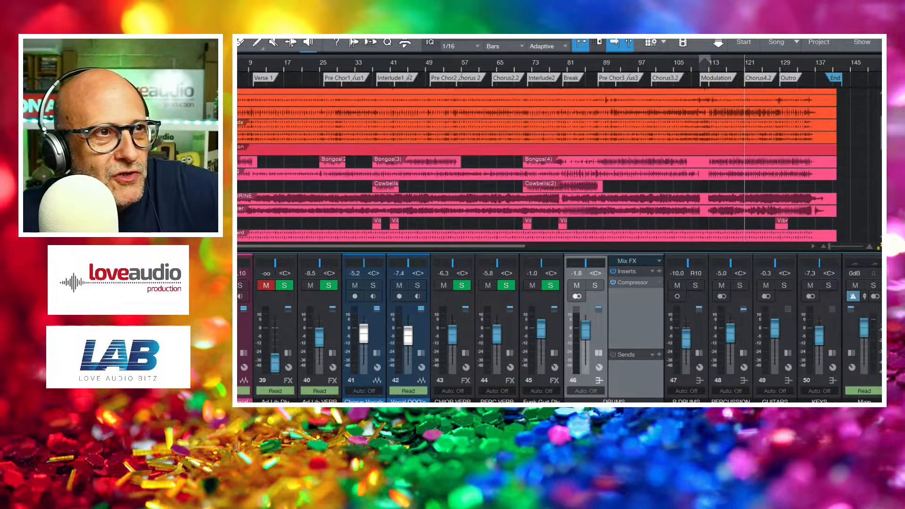
pyautogui.scroll(4, 560, 164)
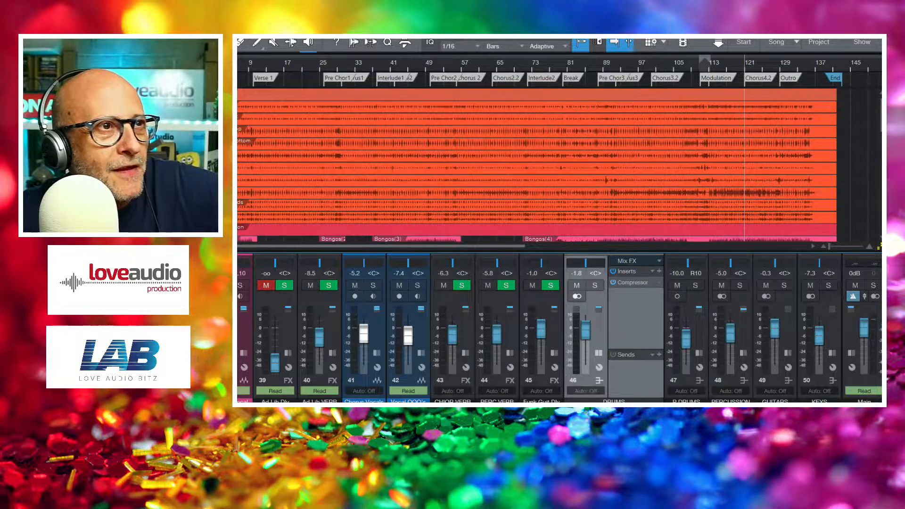
pyautogui.press('s')
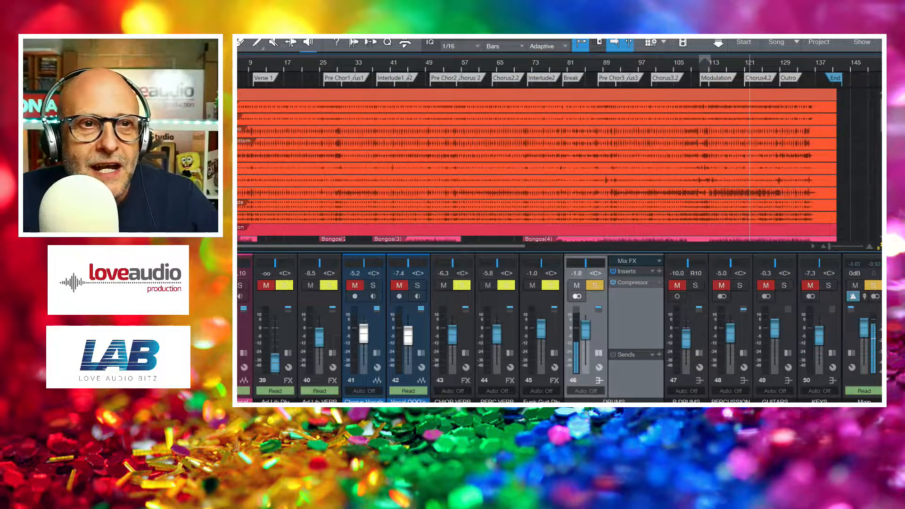
# - Enlarge the mixer, try the DRUMS bus fader at +5.9 dB, and settle its level at -0.2 dB
pyautogui.moveTo(517, 252); pyautogui.dragTo(513, 122)
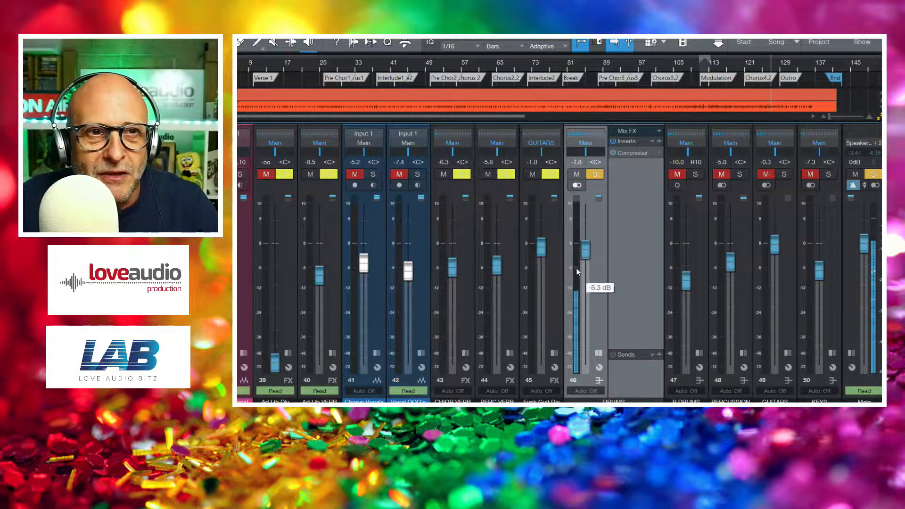
pyautogui.moveTo(586, 251); pyautogui.dragTo(589, 224)
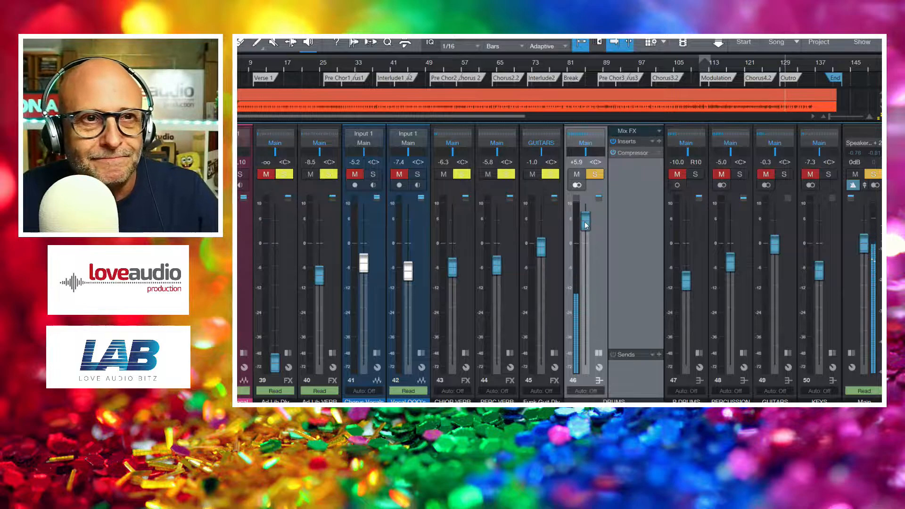
pyautogui.moveTo(586, 225); pyautogui.dragTo(588, 246)
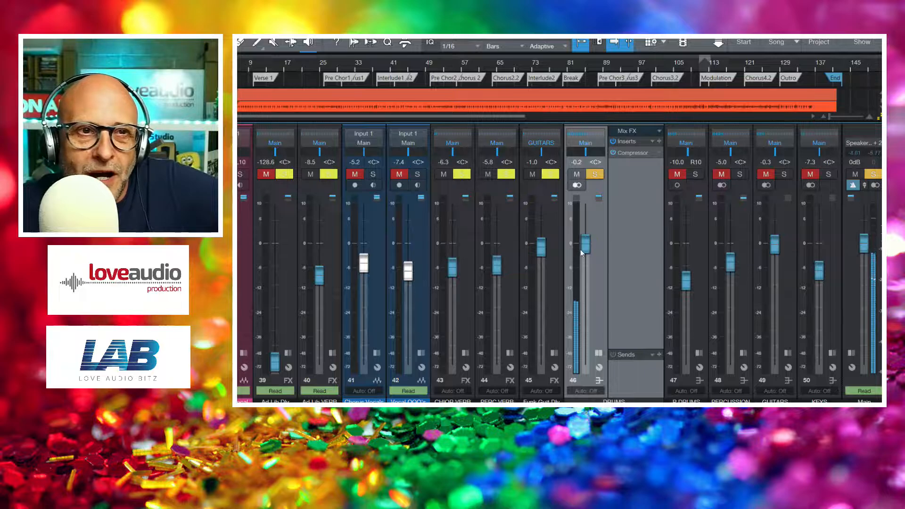
# - Open the DRUMS bus Compressor, try input gains of 9.18 and 14.22 dB, and bring the gain down to -0.18 dB
pyautogui.click(657, 160)
pyautogui.click(669, 166)
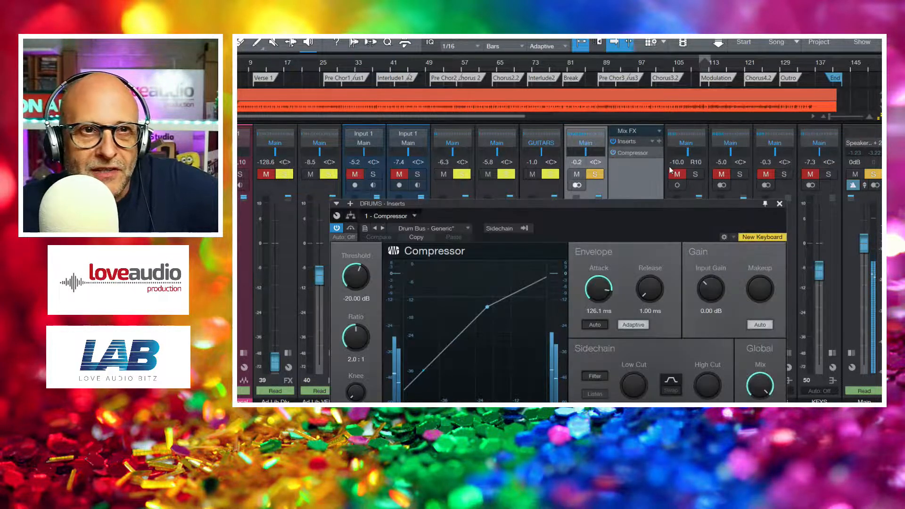
pyautogui.moveTo(586, 205); pyautogui.dragTo(547, 102)
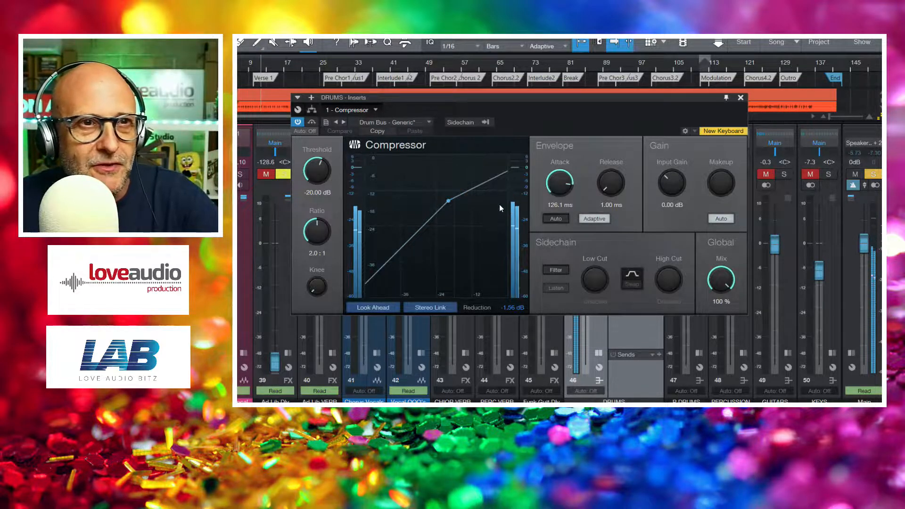
pyautogui.moveTo(668, 183); pyautogui.dragTo(677, 168)
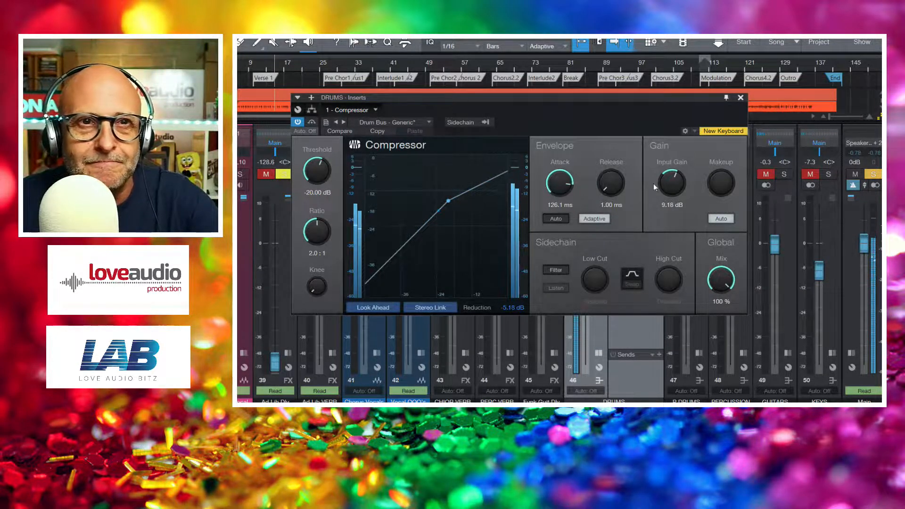
pyautogui.moveTo(666, 178); pyautogui.dragTo(665, 169)
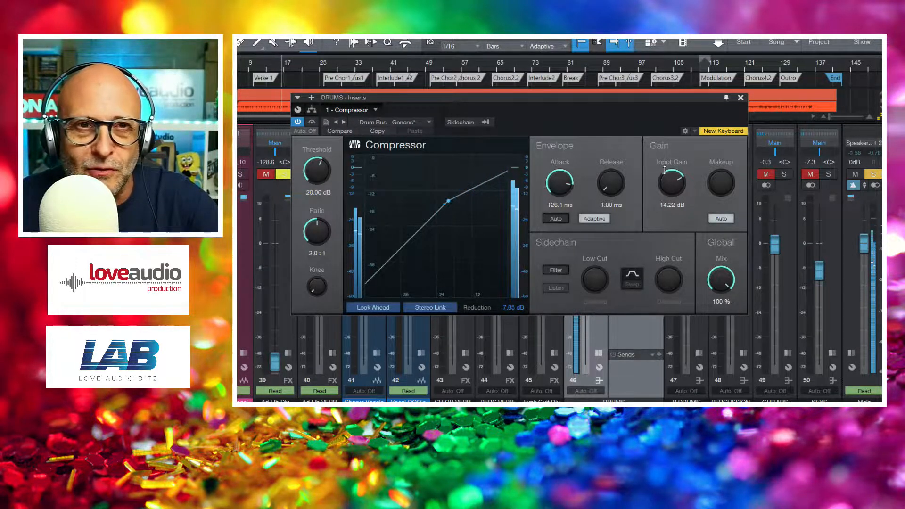
pyautogui.moveTo(664, 169); pyautogui.dragTo(670, 220)
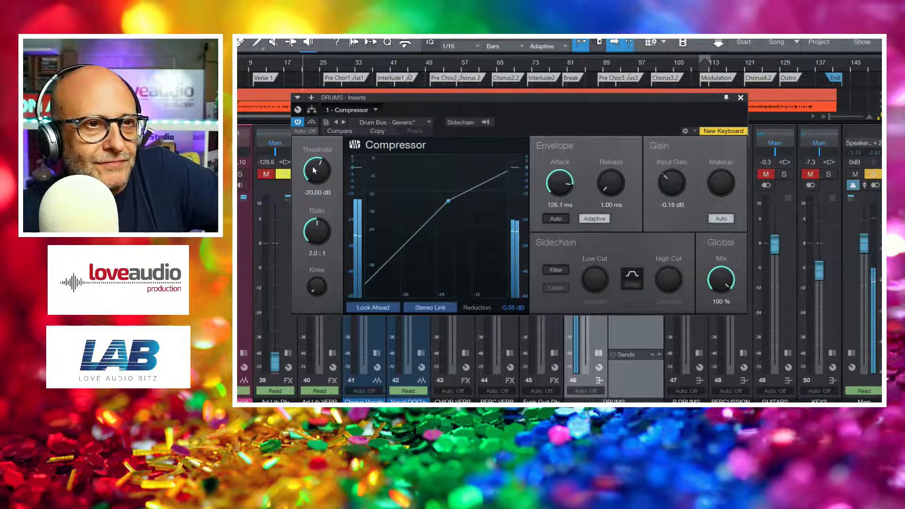
# - Close the Compressor, collapse the DRUMS bus channel, and unsolo it to hear the full mix
pyautogui.click(740, 98)
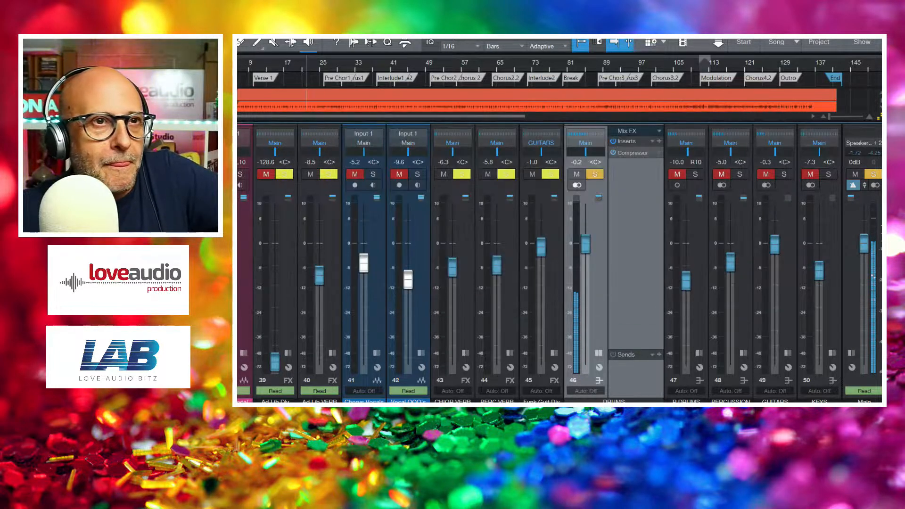
pyautogui.doubleClick(626, 242)
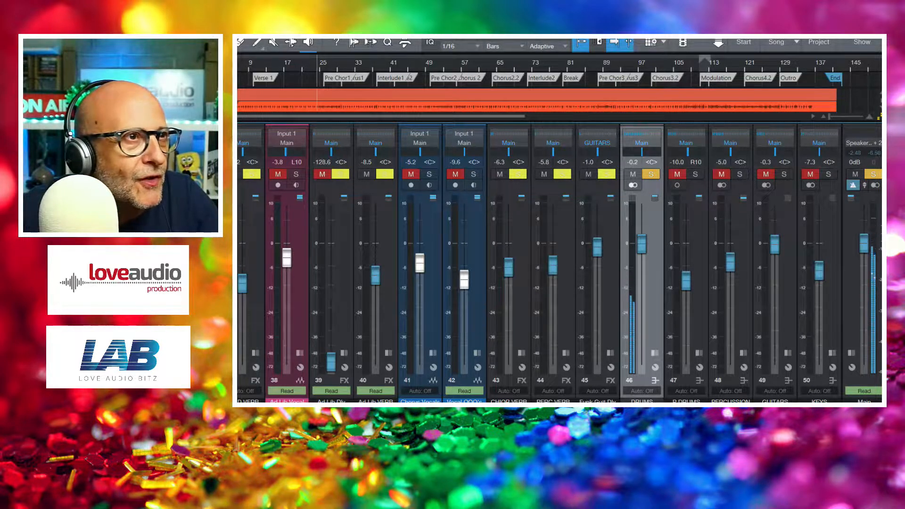
pyautogui.press('s')
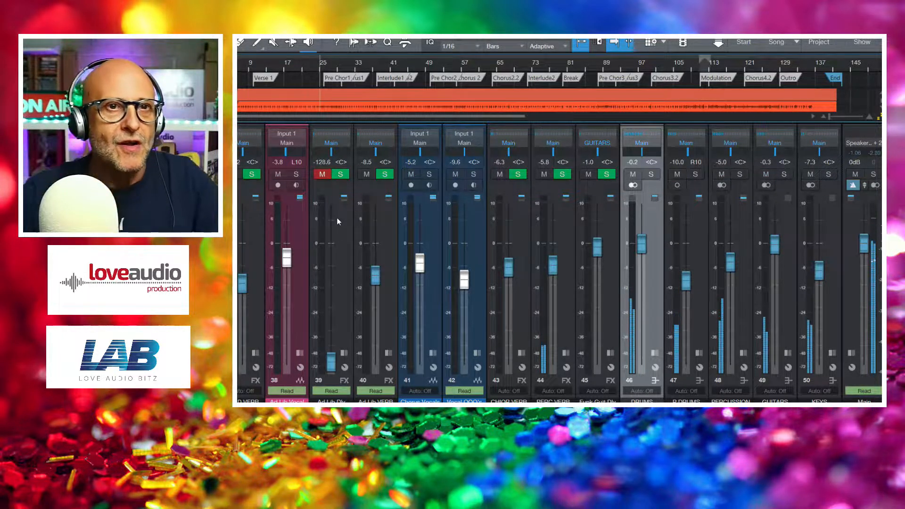
# - Expand the P DRUMS bus and open its Compressor insert for inspection, placed clear above the faders
pyautogui.click(697, 213)
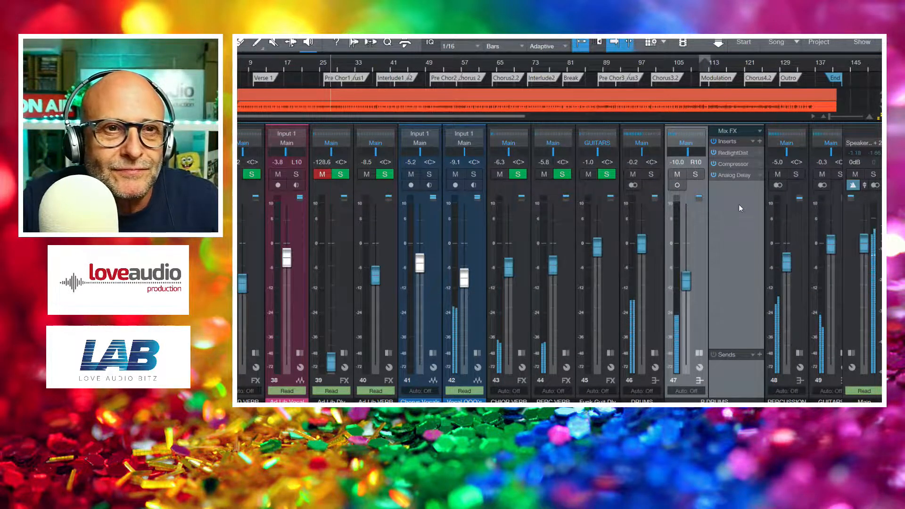
pyautogui.rightClick(757, 171)
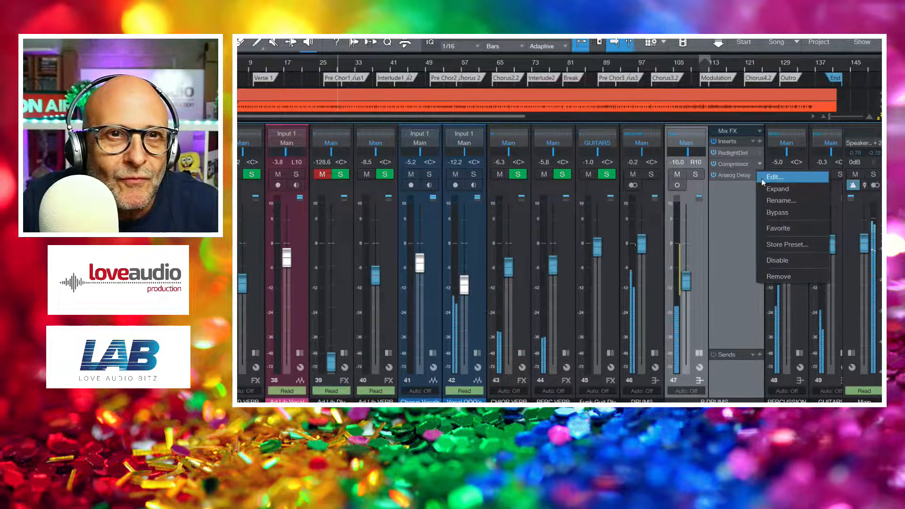
pyautogui.click(774, 177)
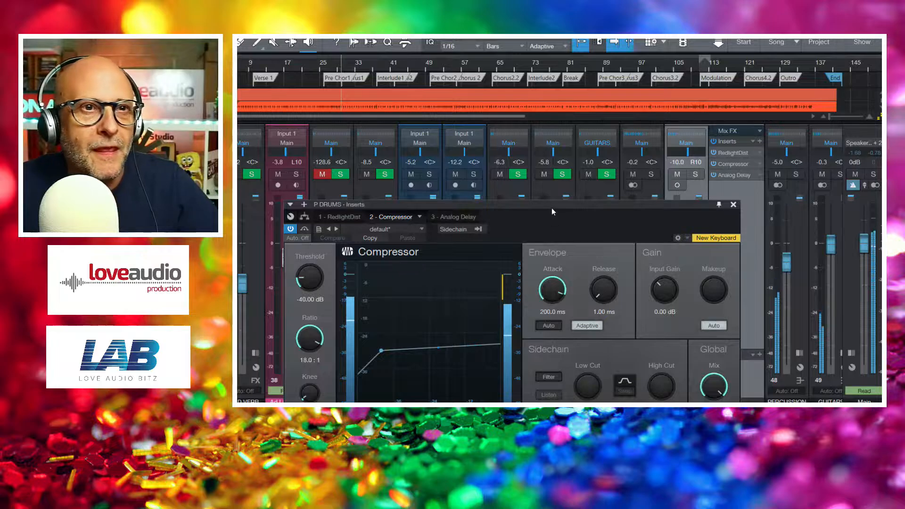
pyautogui.moveTo(552, 208); pyautogui.dragTo(530, 110)
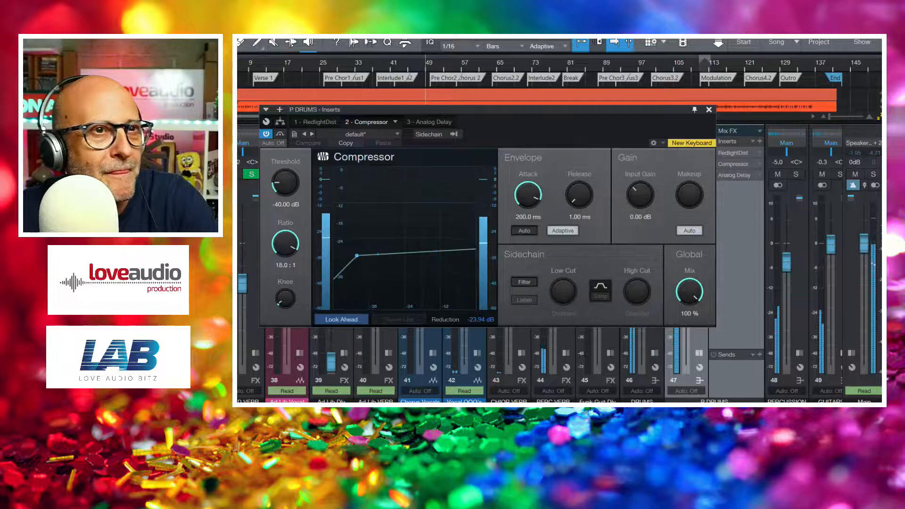
# - Solo the drums for a listen against the full mix, unsolo them, and close the P DRUMS Compressor
pyautogui.press('s')
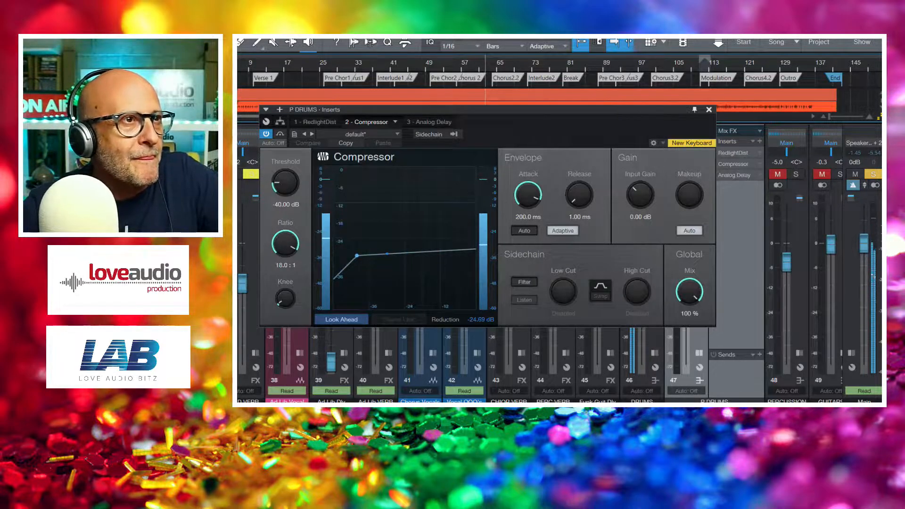
pyautogui.press('s')
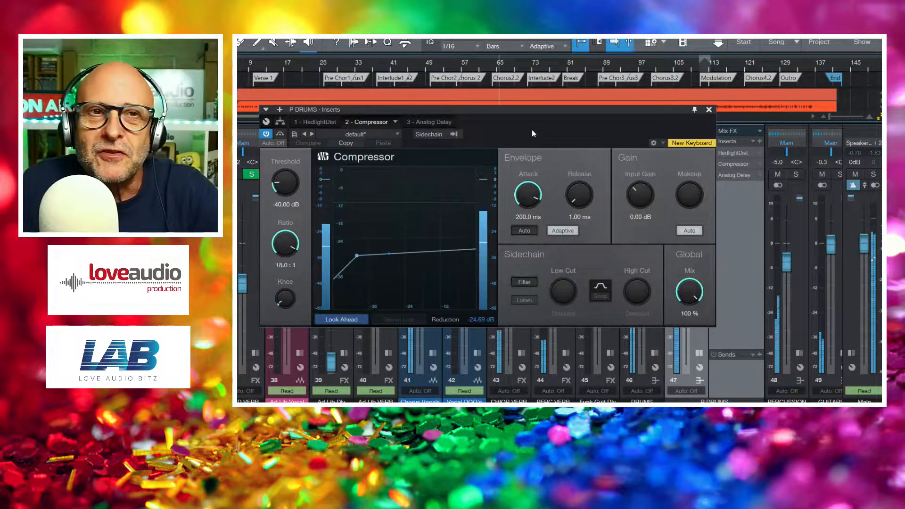
pyautogui.click(709, 109)
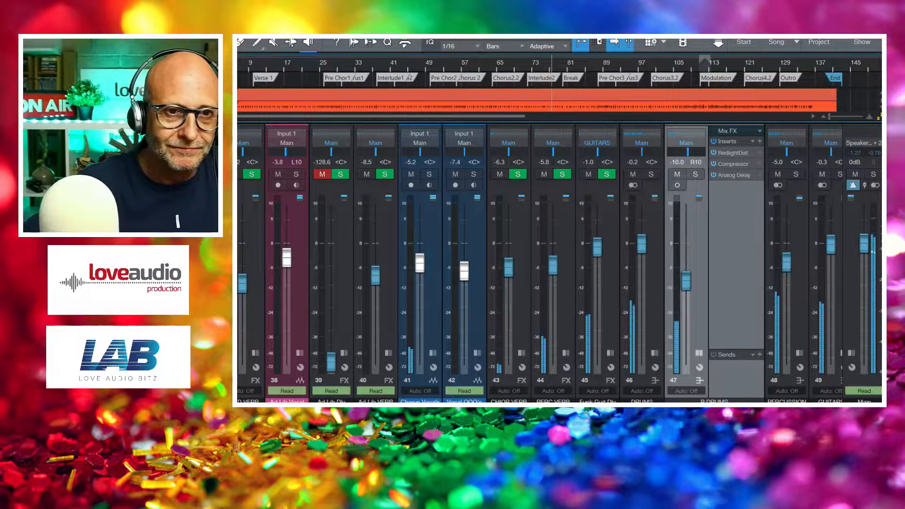
pyautogui.hscroll(2, 786, 401)
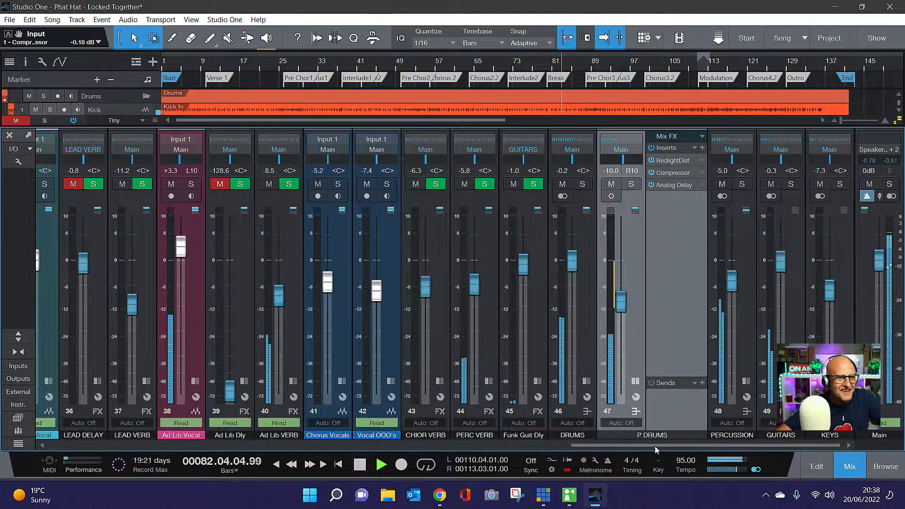
# - Find the Alto Sax Solo channel in the mixer and expand it to show its inserts and sends
pyautogui.moveTo(655, 446); pyautogui.dragTo(450, 462)
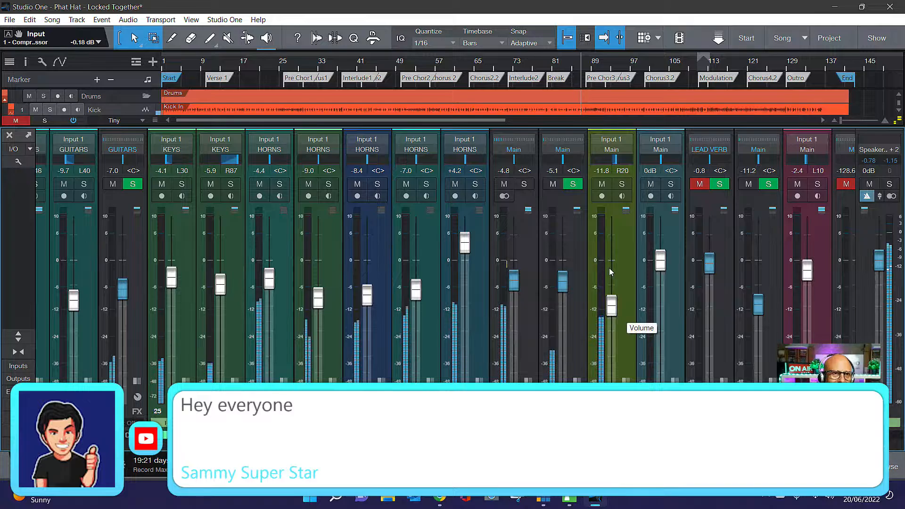
pyautogui.doubleClick(625, 262)
pyautogui.doubleClick(622, 265)
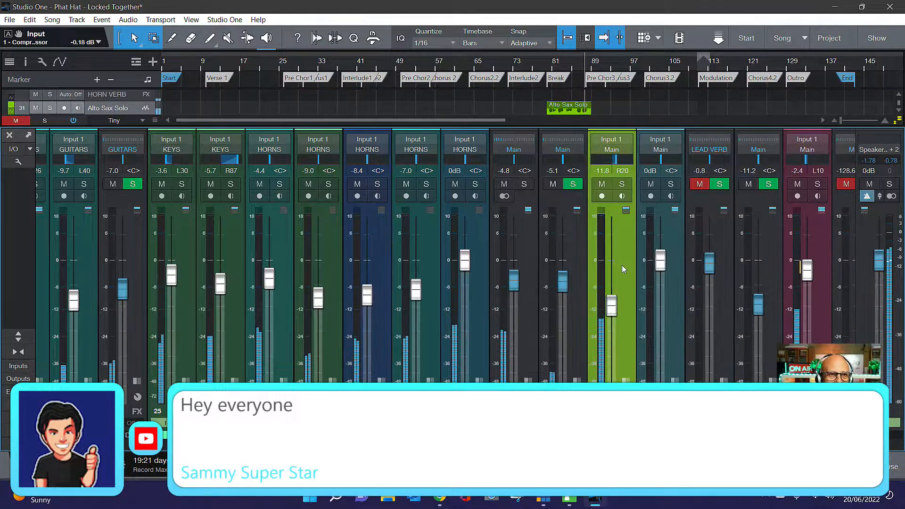
pyautogui.doubleClick(622, 265)
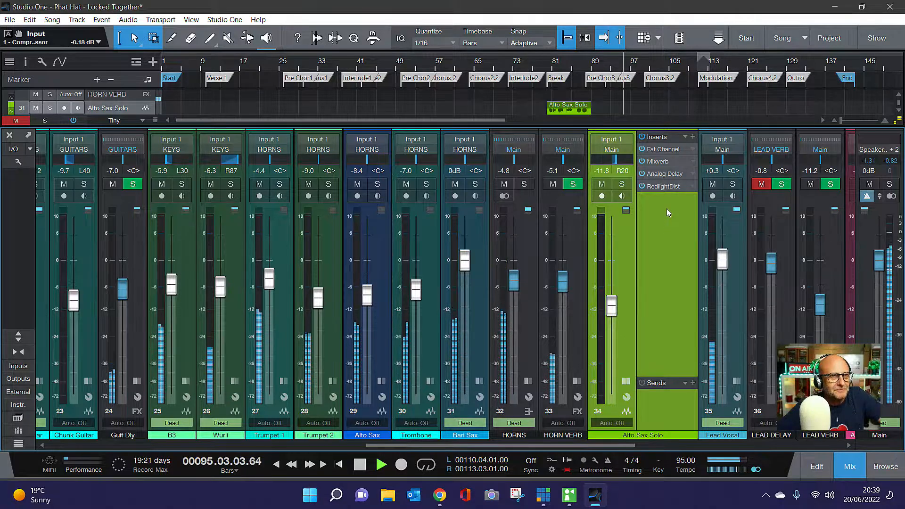
# - Stop playback, return to the start of the song, and hide the mixer to show the full arrangement
pyautogui.click(361, 466)
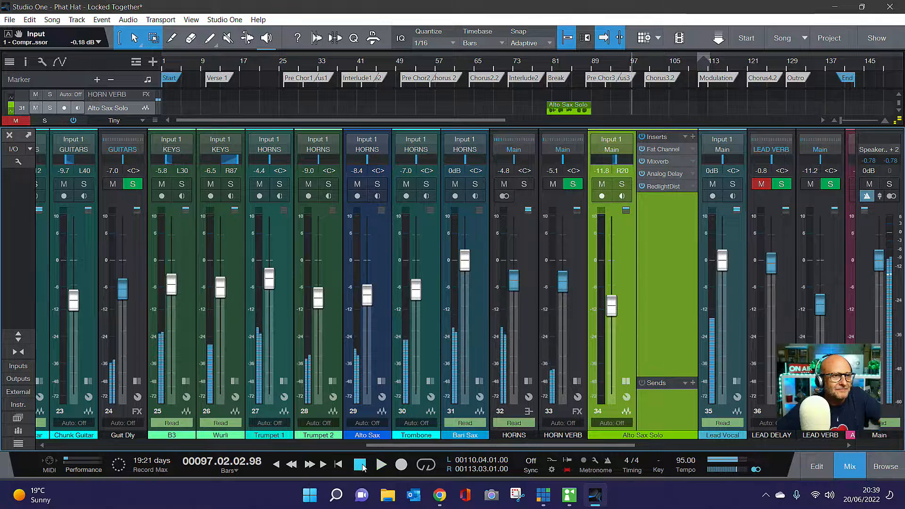
pyautogui.click(338, 465)
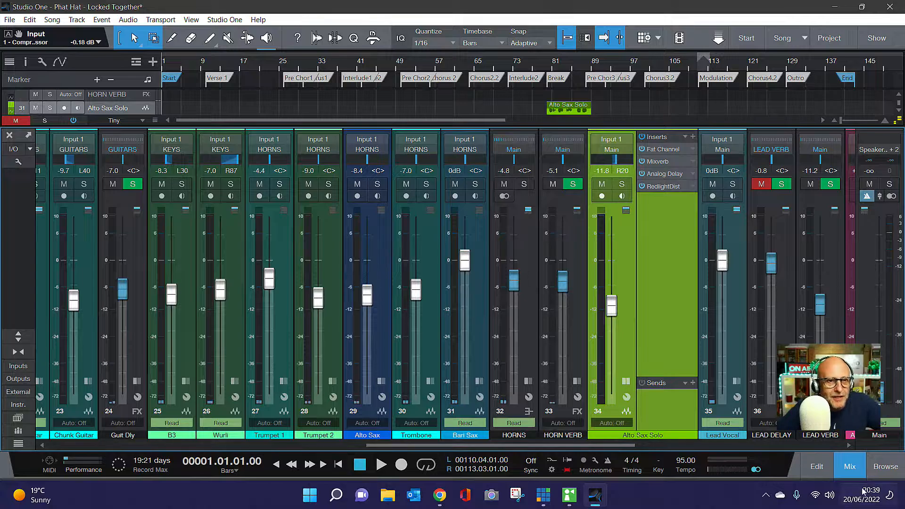
pyautogui.click(844, 469)
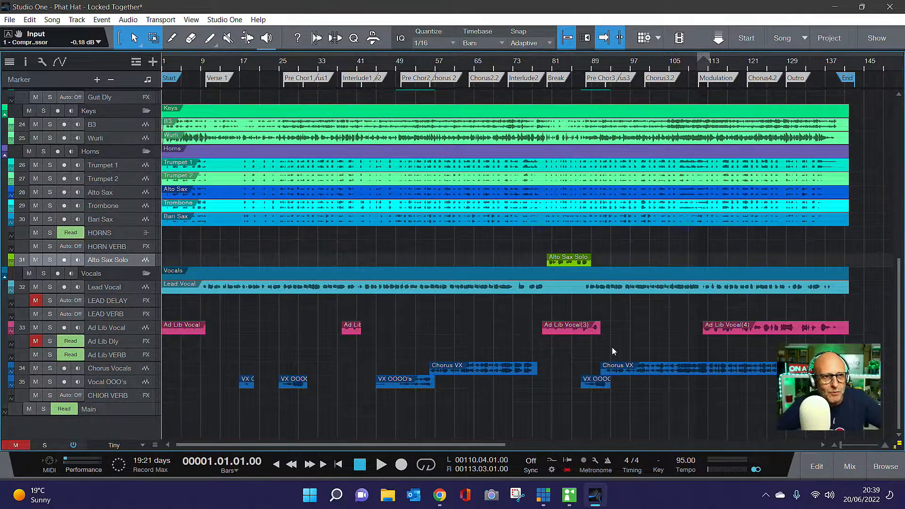
# - Check the vMix Social live chat in Chrome, and return to Studio One with the mixer showing
pyautogui.click(448, 491)
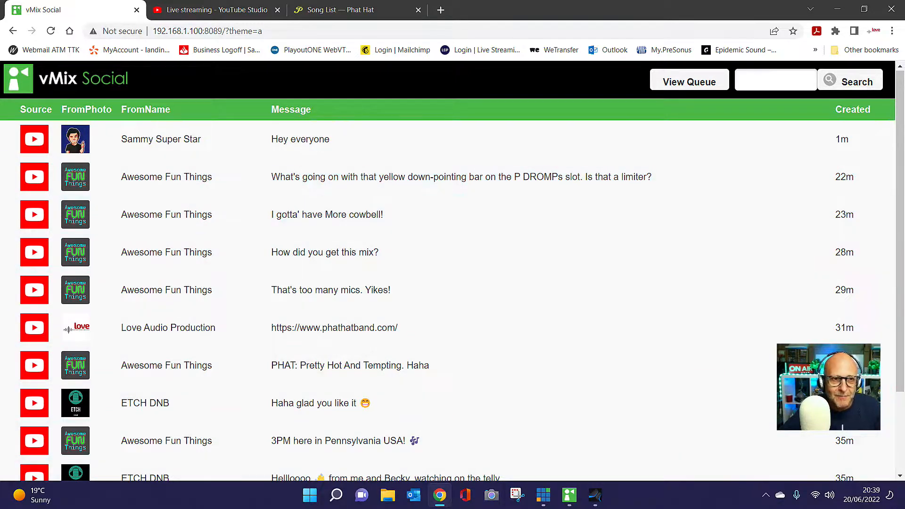
pyautogui.click(597, 493)
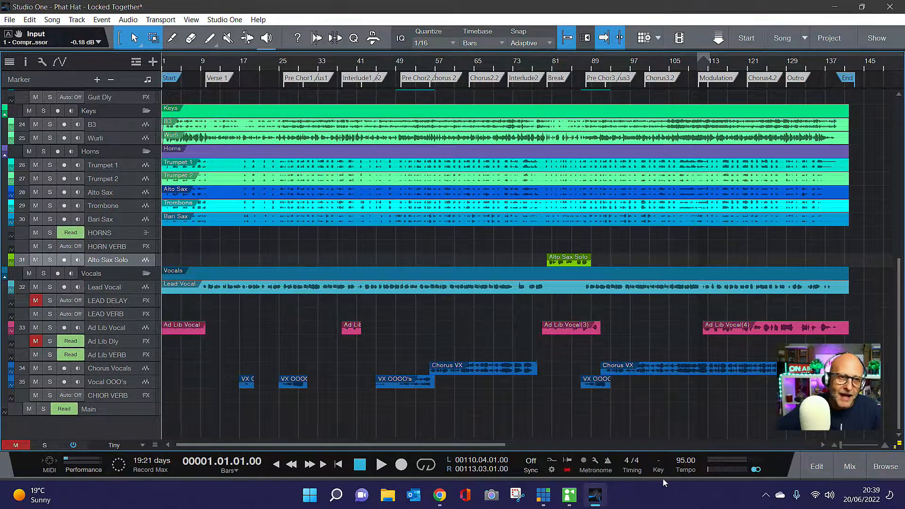
pyautogui.click(849, 467)
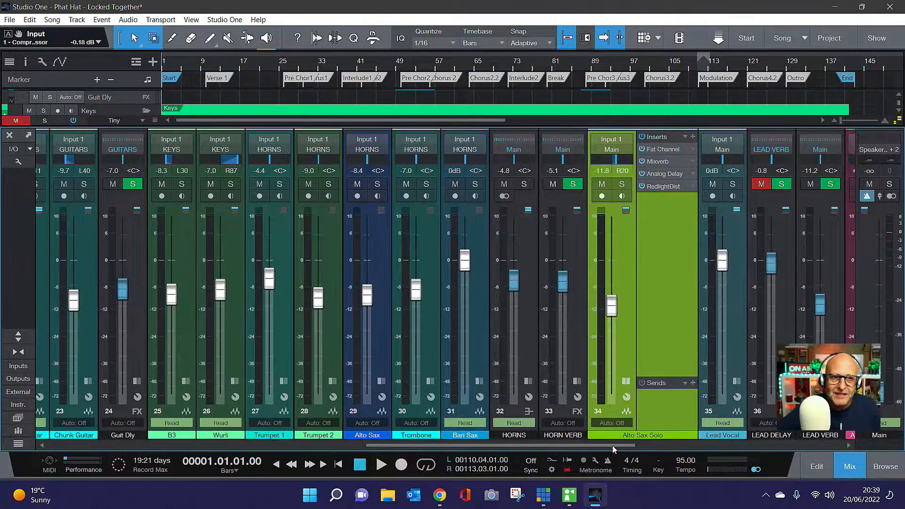
# - Expand the Main output channel and open its Limiter insert for inspection, placed clear of the webcam
pyautogui.moveTo(613, 446); pyautogui.dragTo(825, 446)
pyautogui.click(868, 236)
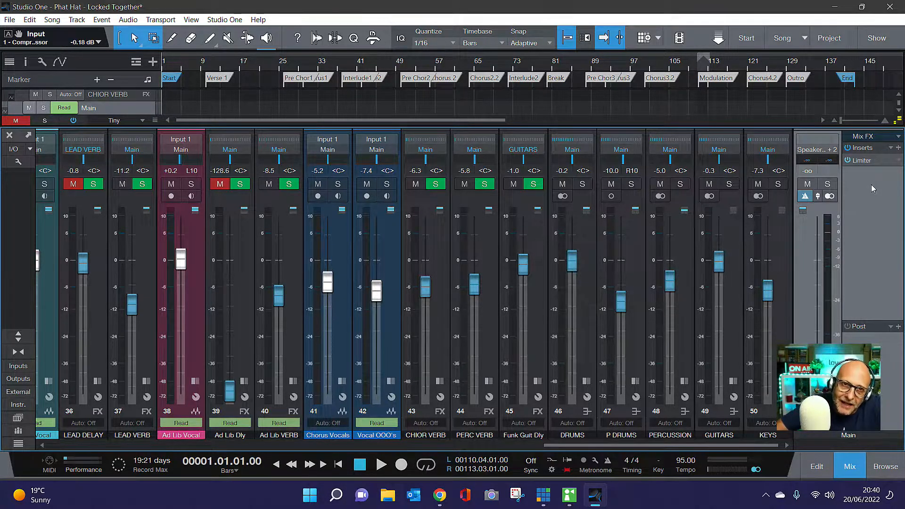
pyautogui.click(899, 160)
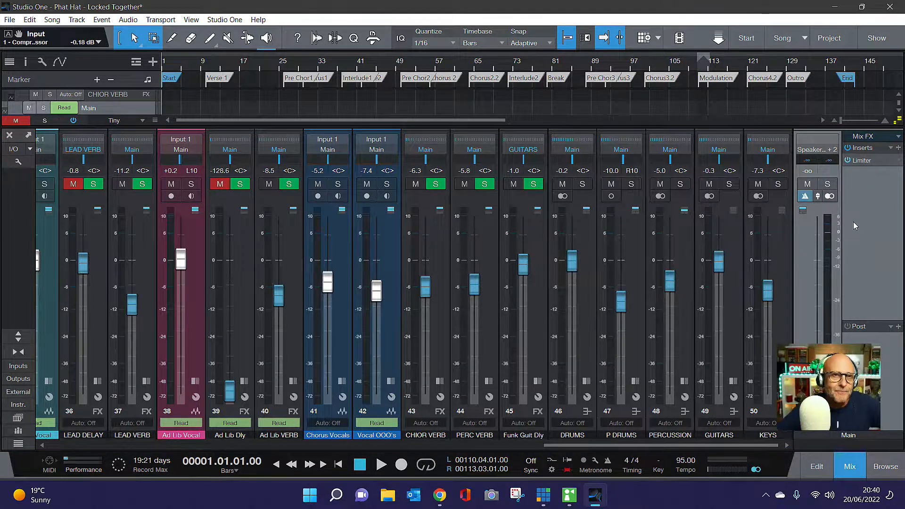
pyautogui.click(895, 163)
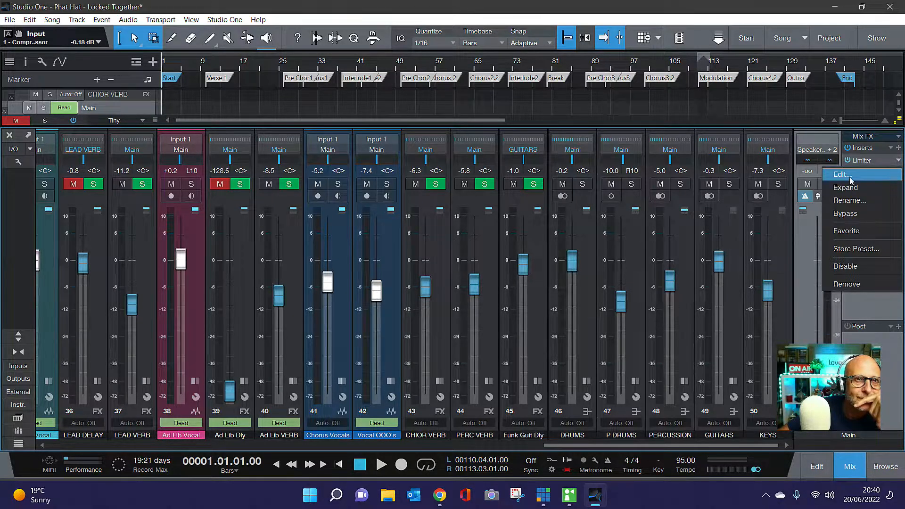
pyautogui.click(851, 176)
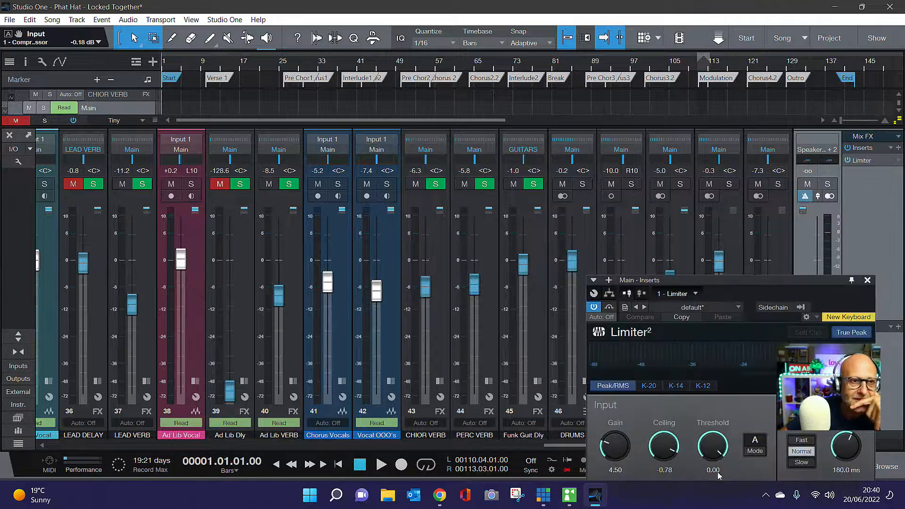
pyautogui.moveTo(692, 281); pyautogui.dragTo(469, 147)
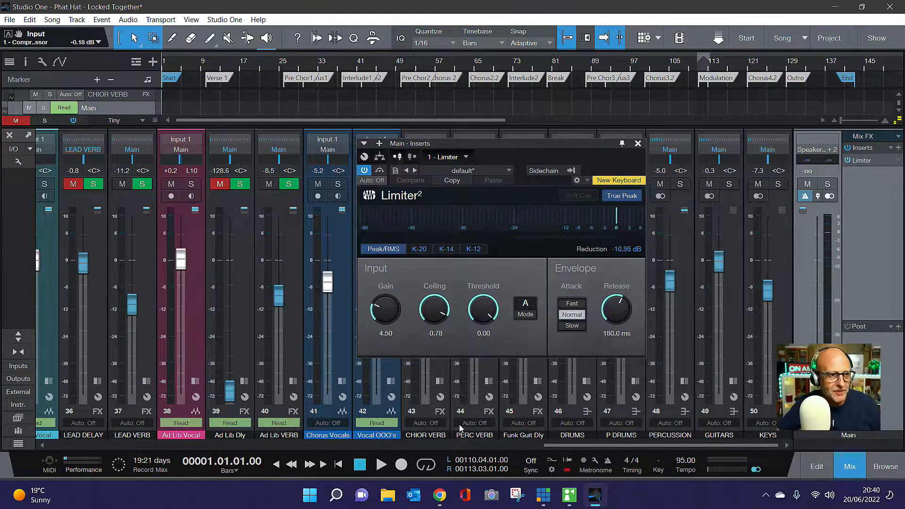
# - Play the song from the start, compare the Main mix with the Limiter bypassed and active, and stop playback with it active
pyautogui.click(381, 465)
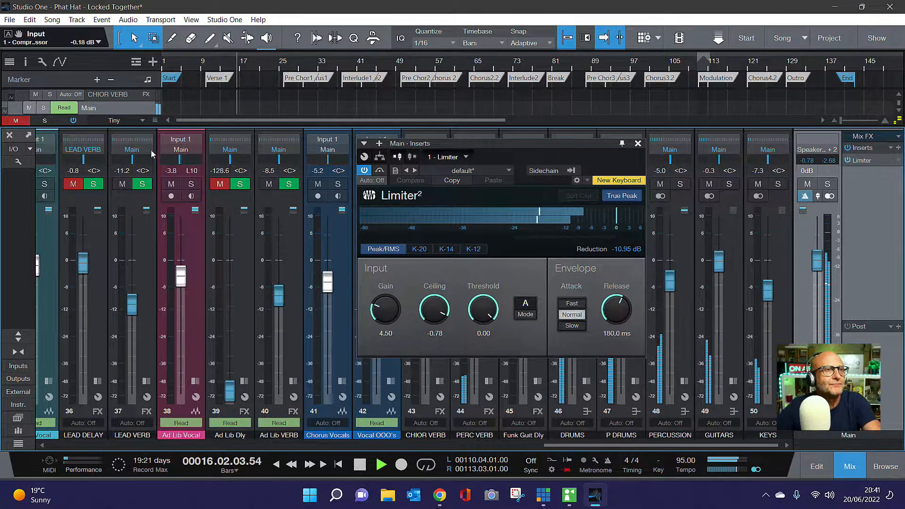
pyautogui.click(364, 170)
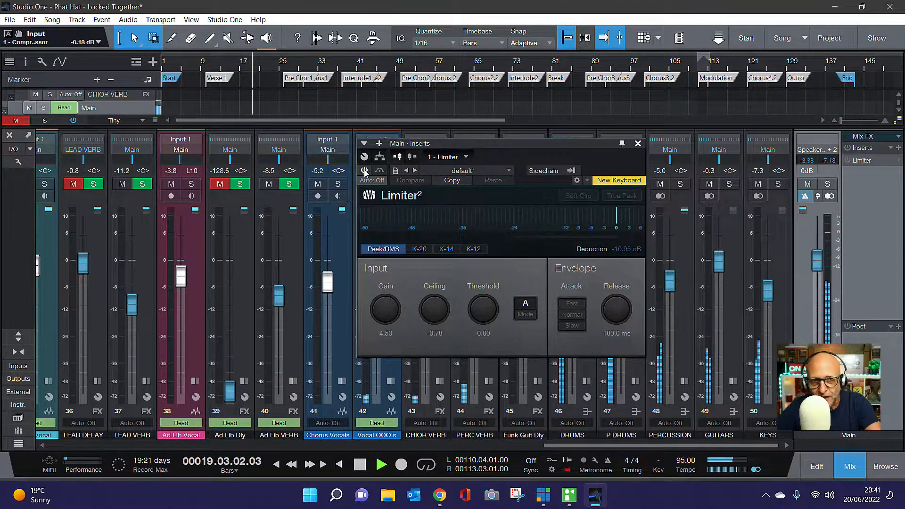
pyautogui.click(364, 170)
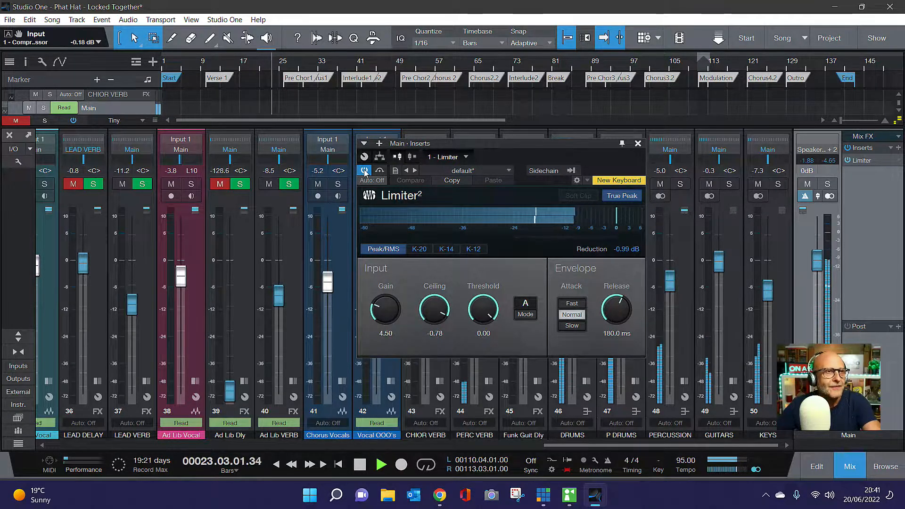
pyautogui.click(365, 170)
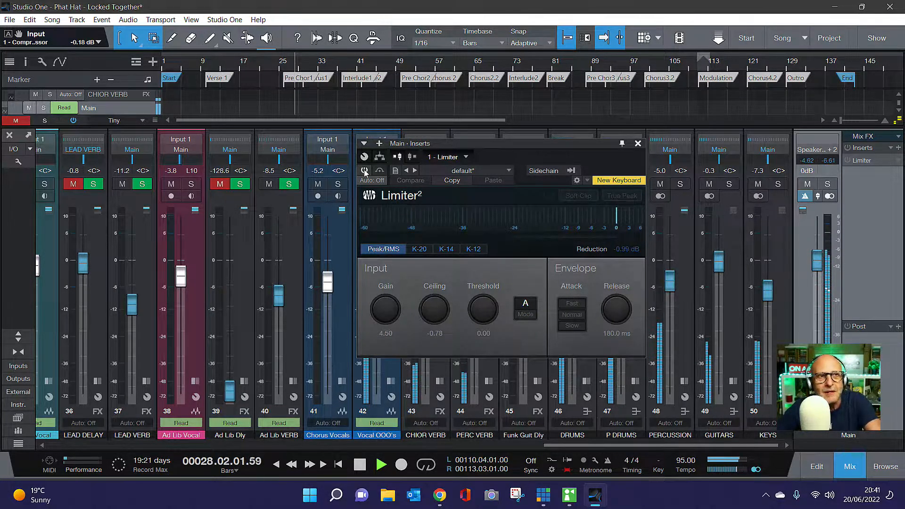
pyautogui.click(365, 172)
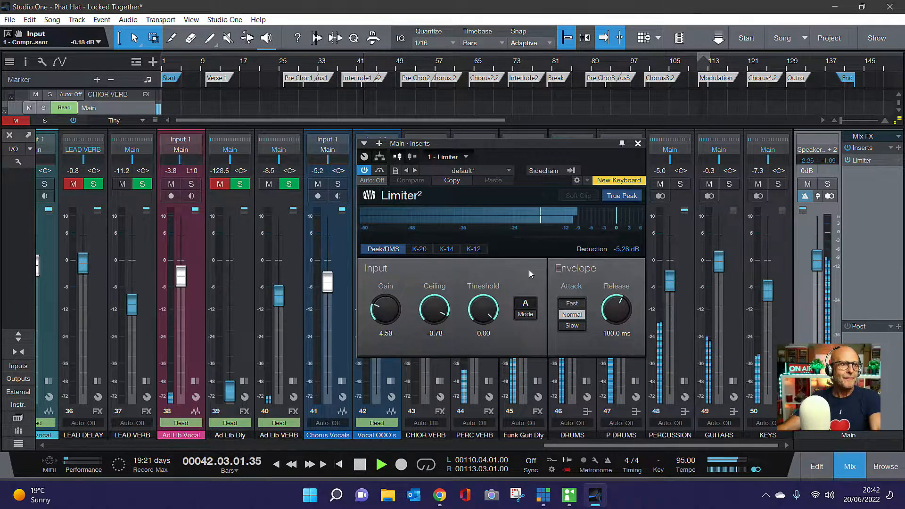
pyautogui.click(364, 171)
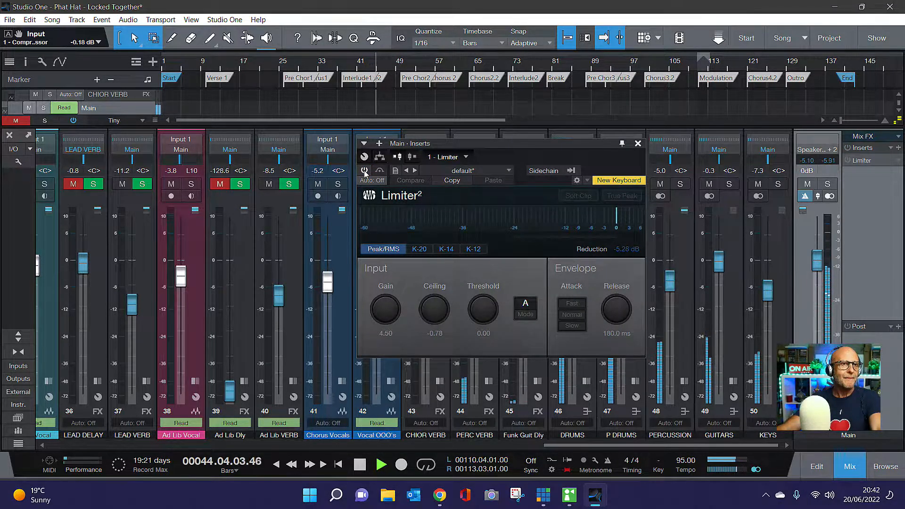
pyautogui.click(364, 170)
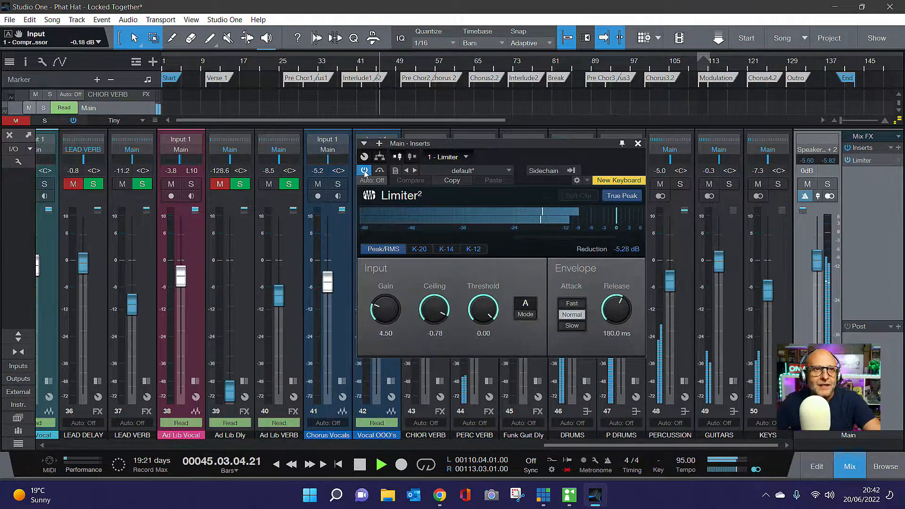
pyautogui.press('space')
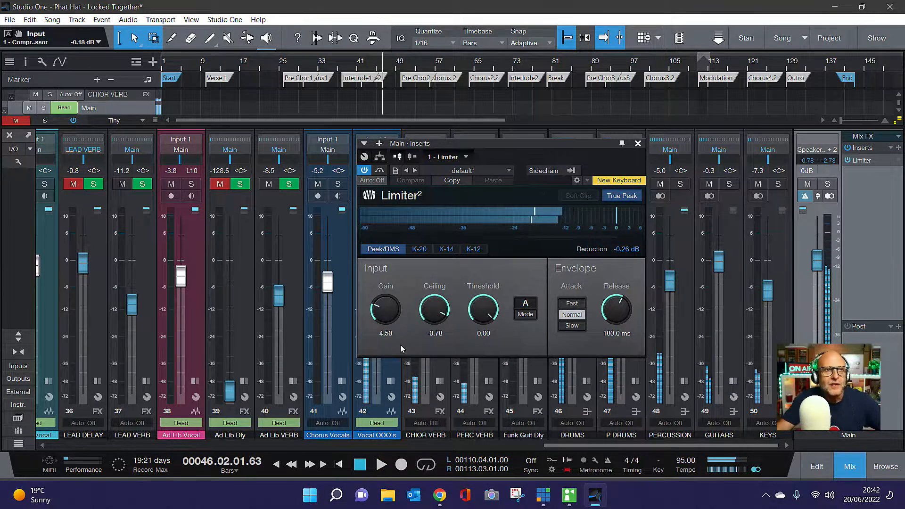
# - Close the Main Limiter and switch to Chrome to check the vMix Social live chat
pyautogui.click(638, 144)
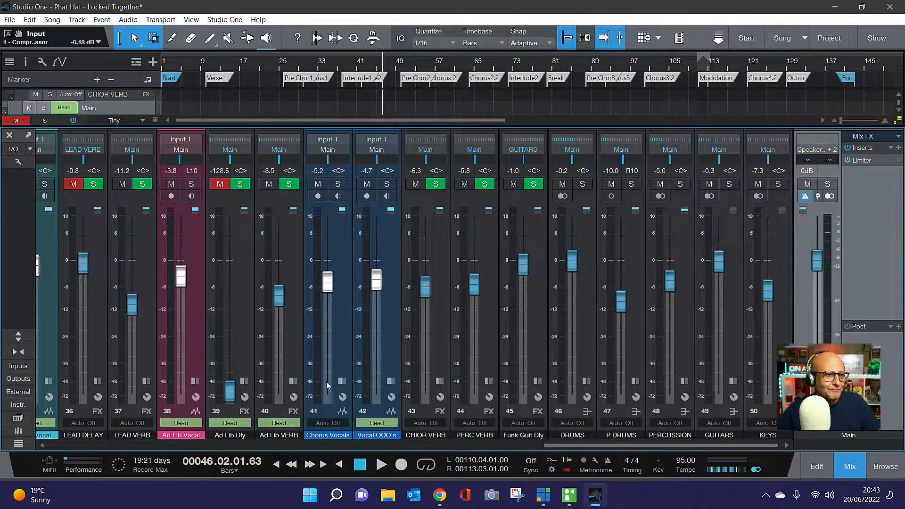
pyautogui.click(440, 496)
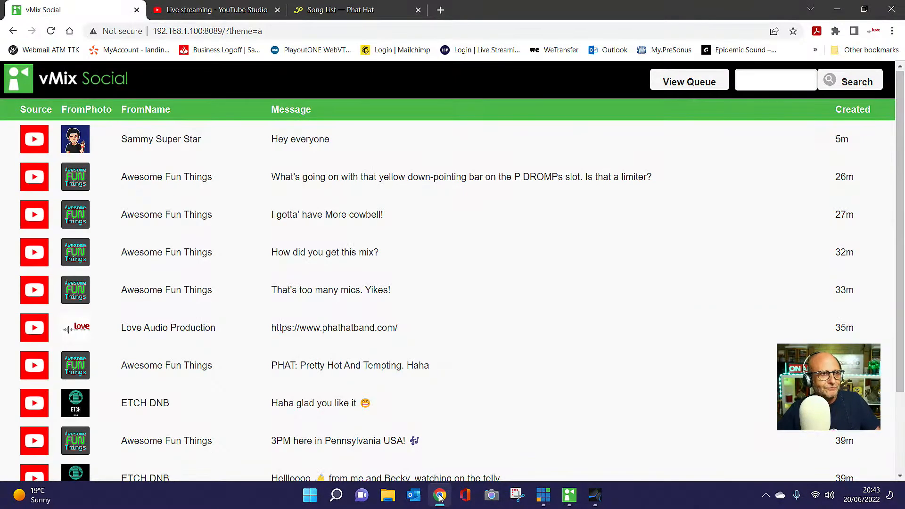